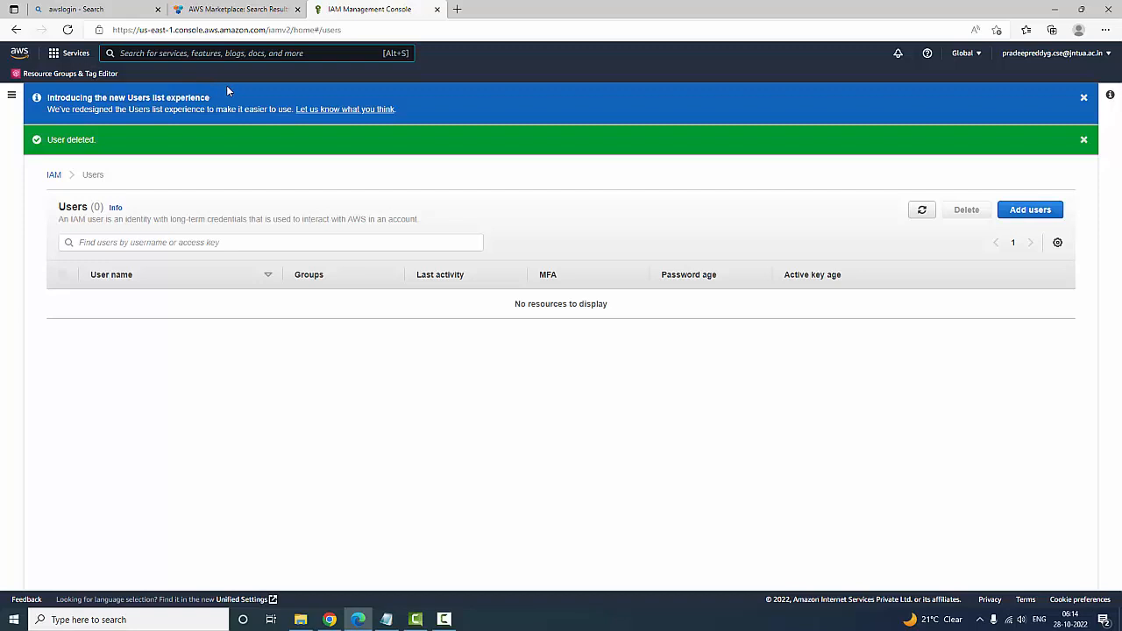
Find IAM through the console search and open its empty Users list.
type("l")
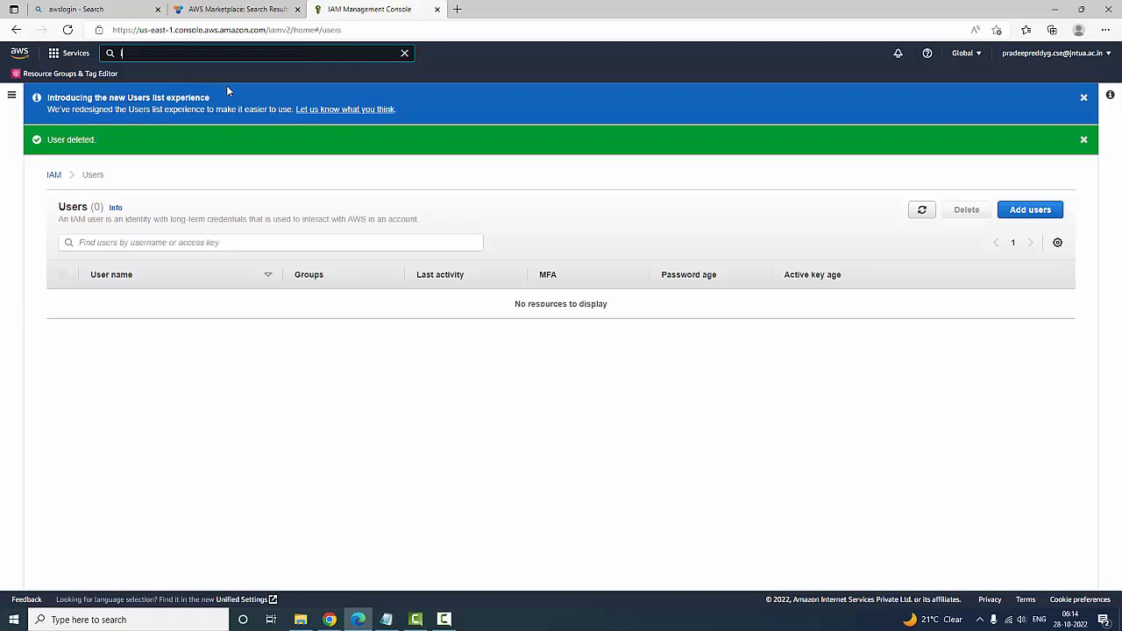
type("am")
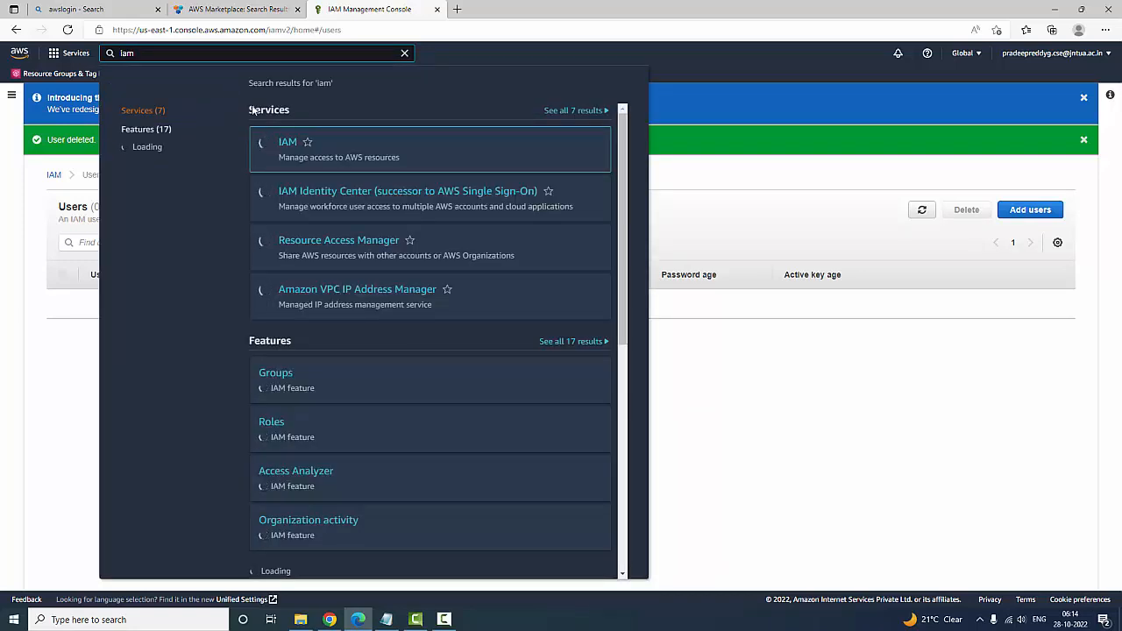
mouse_move(292, 148)
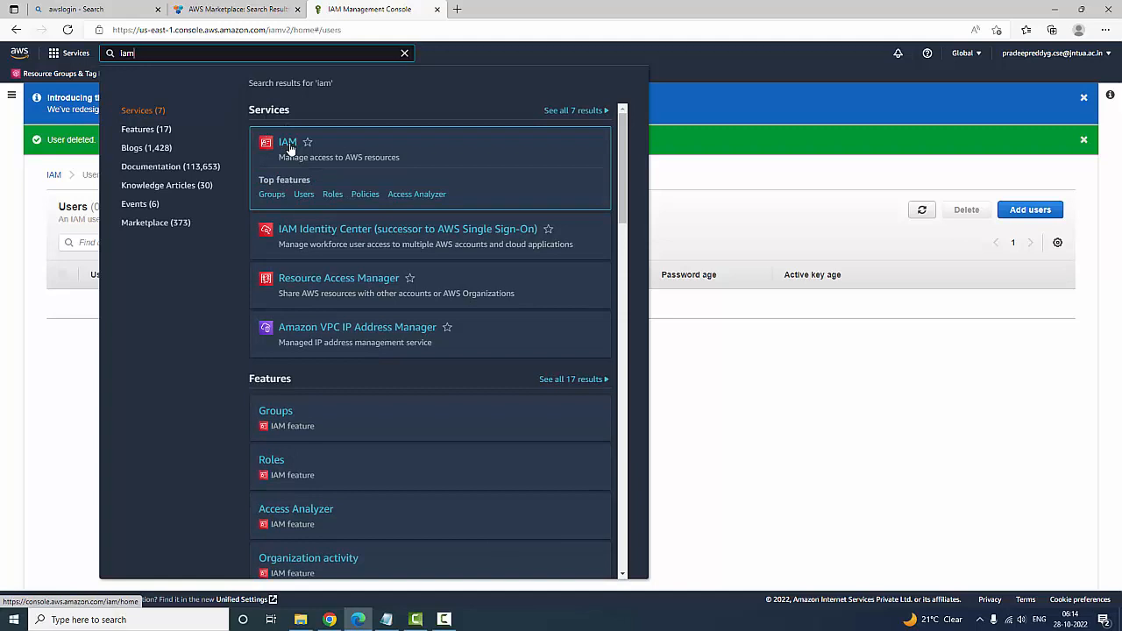
left_click(292, 148)
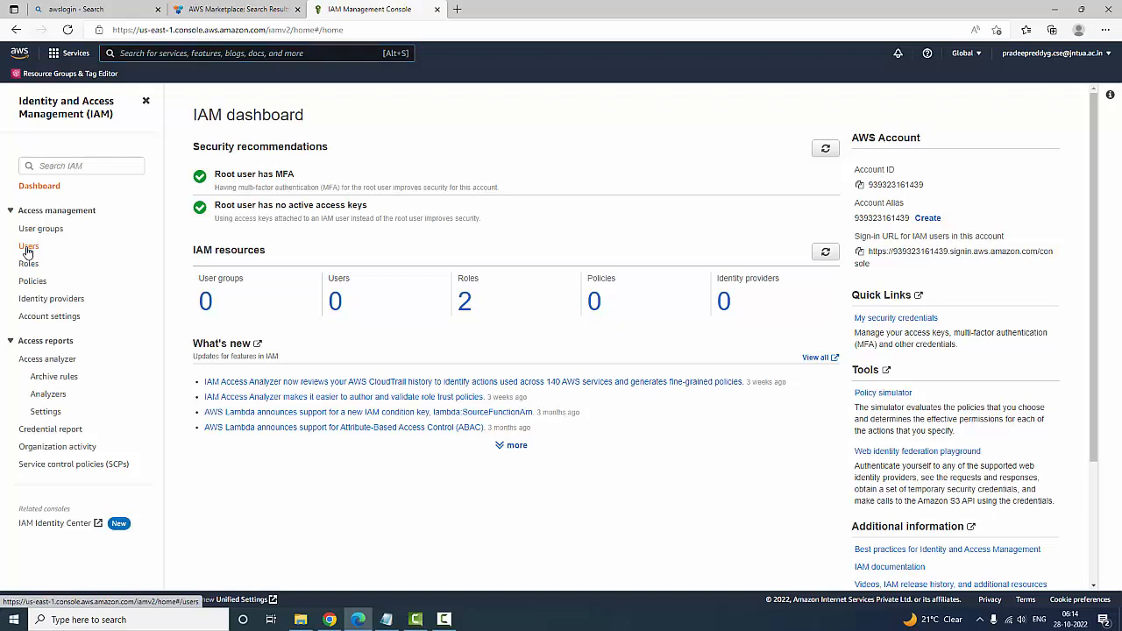
left_click(27, 249)
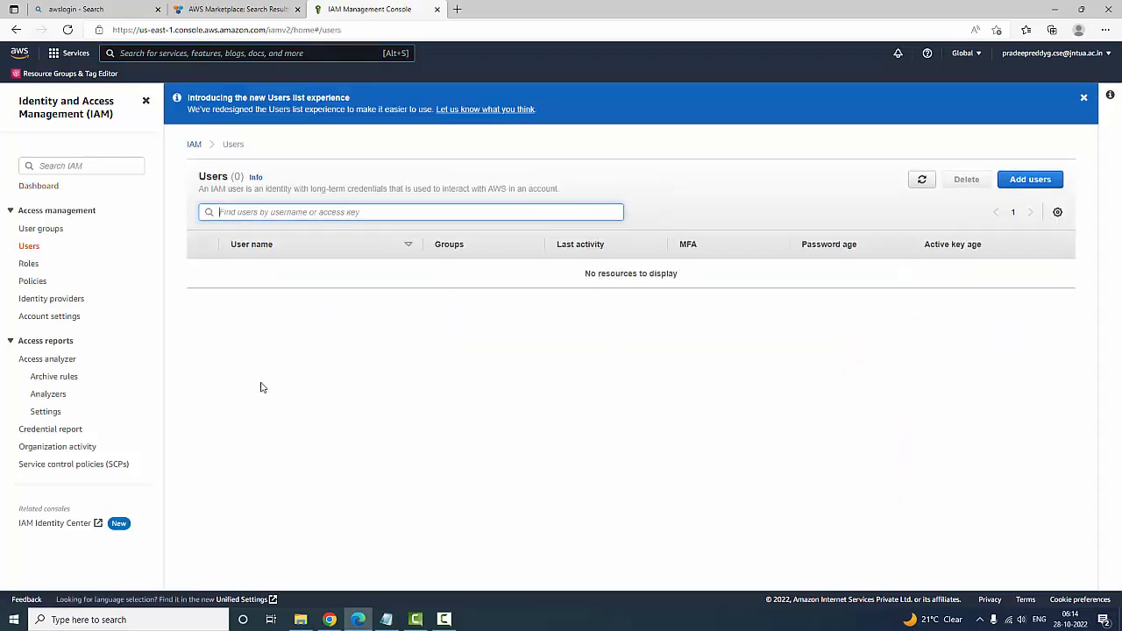
Start Add users and enter the user name flyinggripacademy.
left_click(1030, 180)
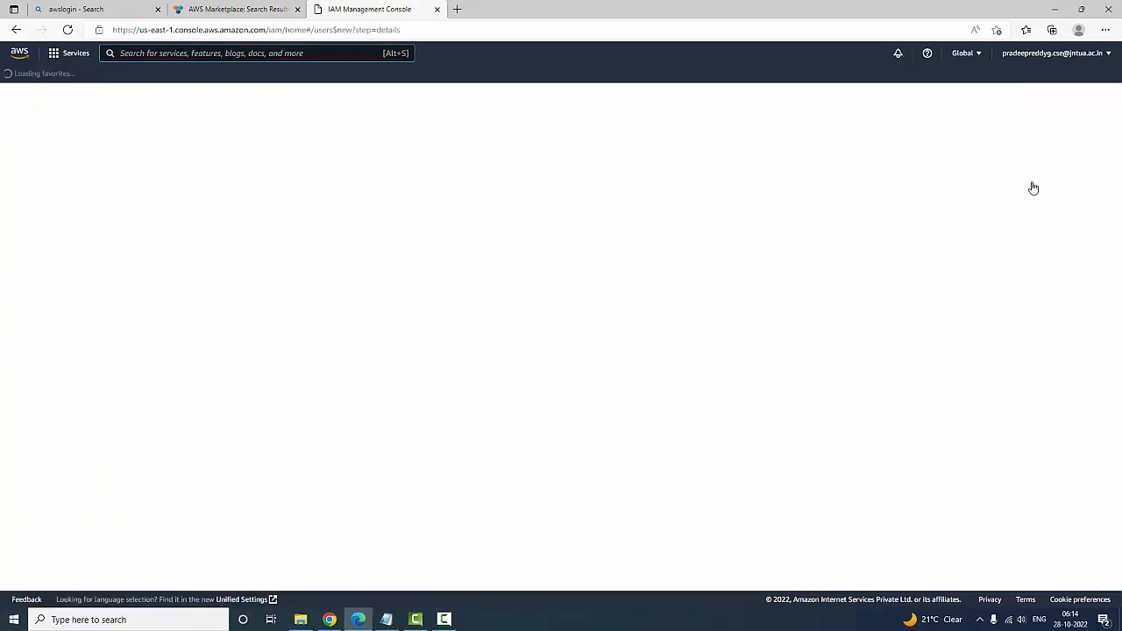
left_click(517, 188)
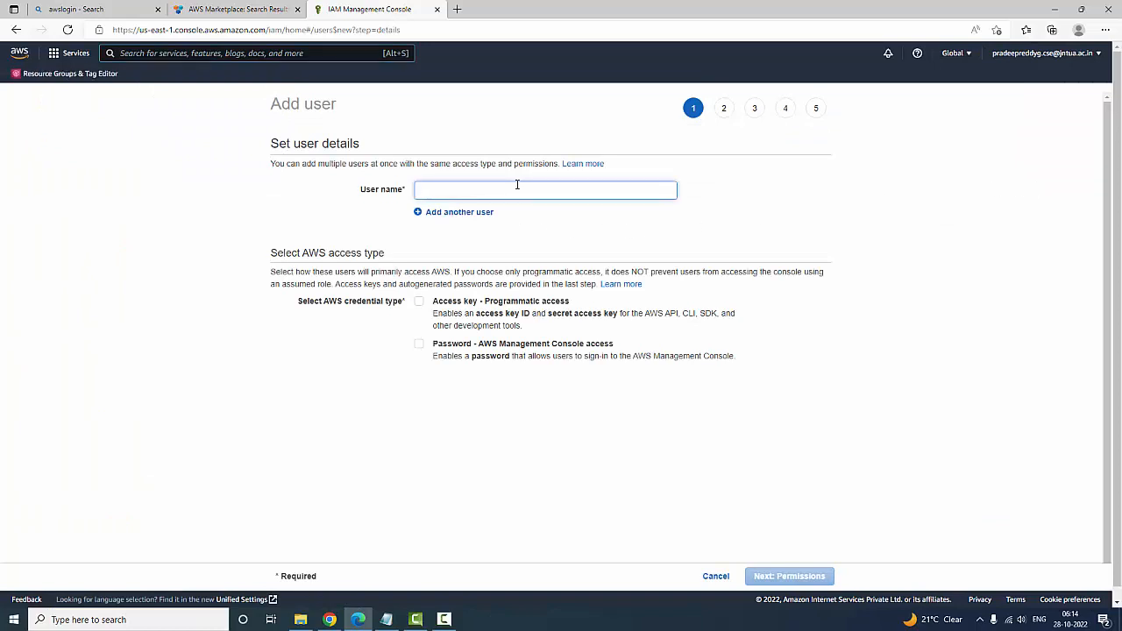
type("flyinggripacademy")
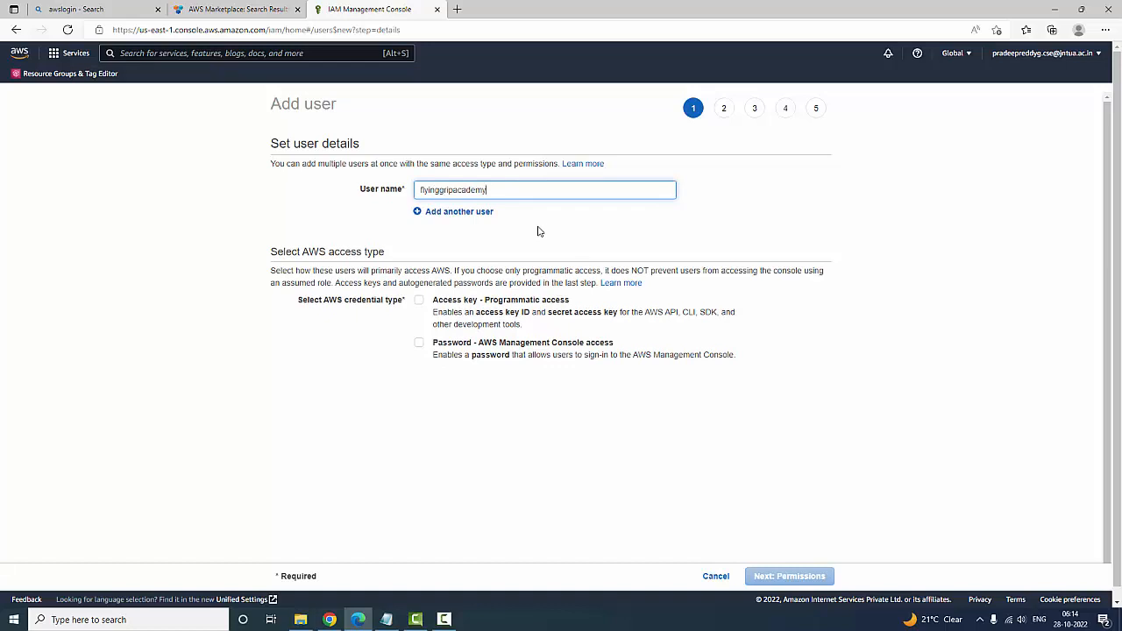
Add several extra user-name rows, then remove them all so only flyinggripacademy remains.
left_click(444, 214)
left_click(445, 242)
left_click(446, 269)
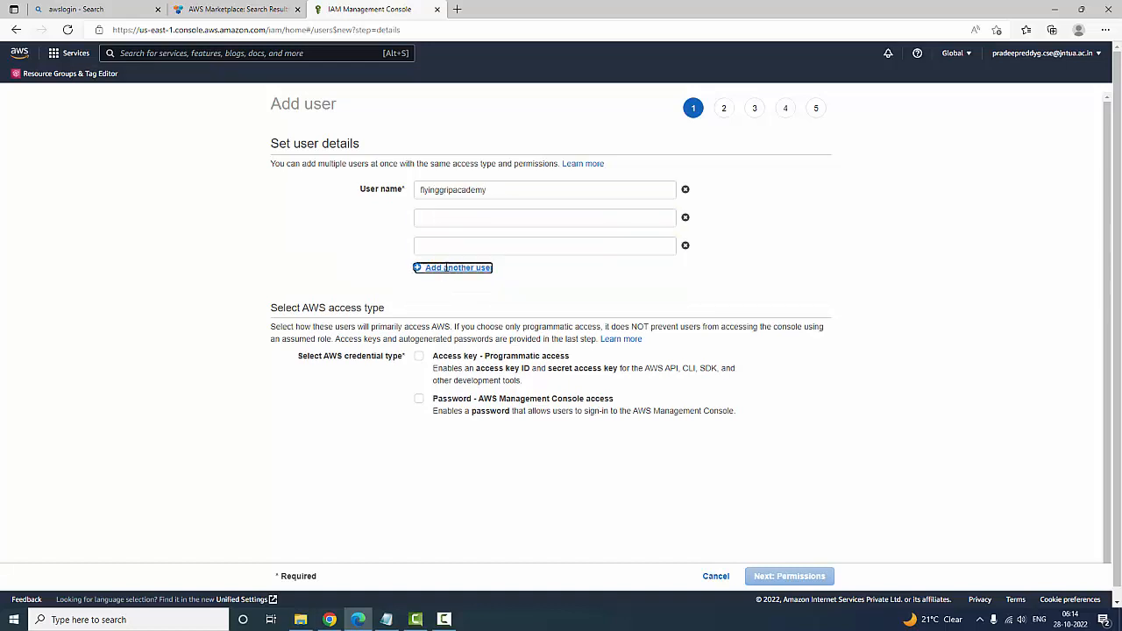
left_click(449, 300)
left_click(449, 300)
left_click(447, 323)
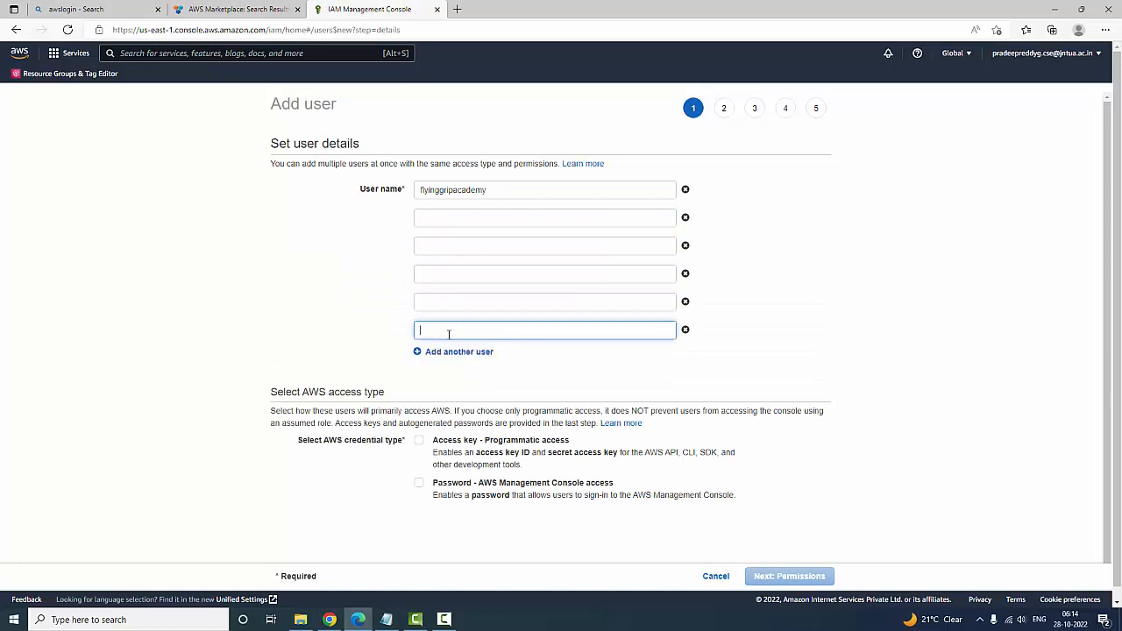
left_click(454, 355)
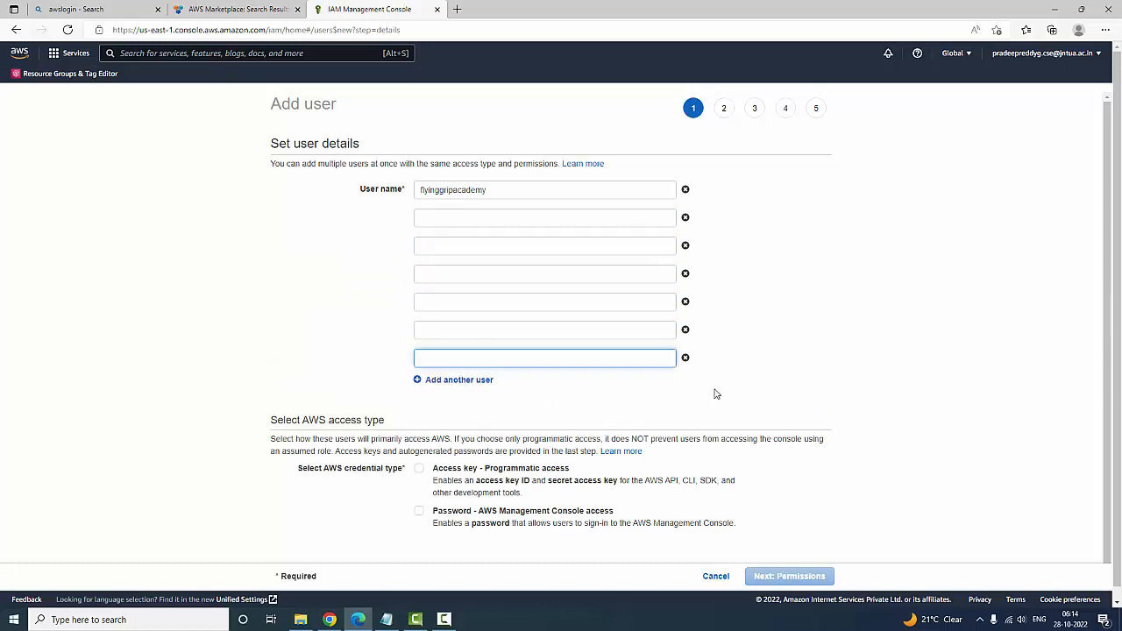
left_click(685, 358)
left_click(686, 331)
left_click(686, 303)
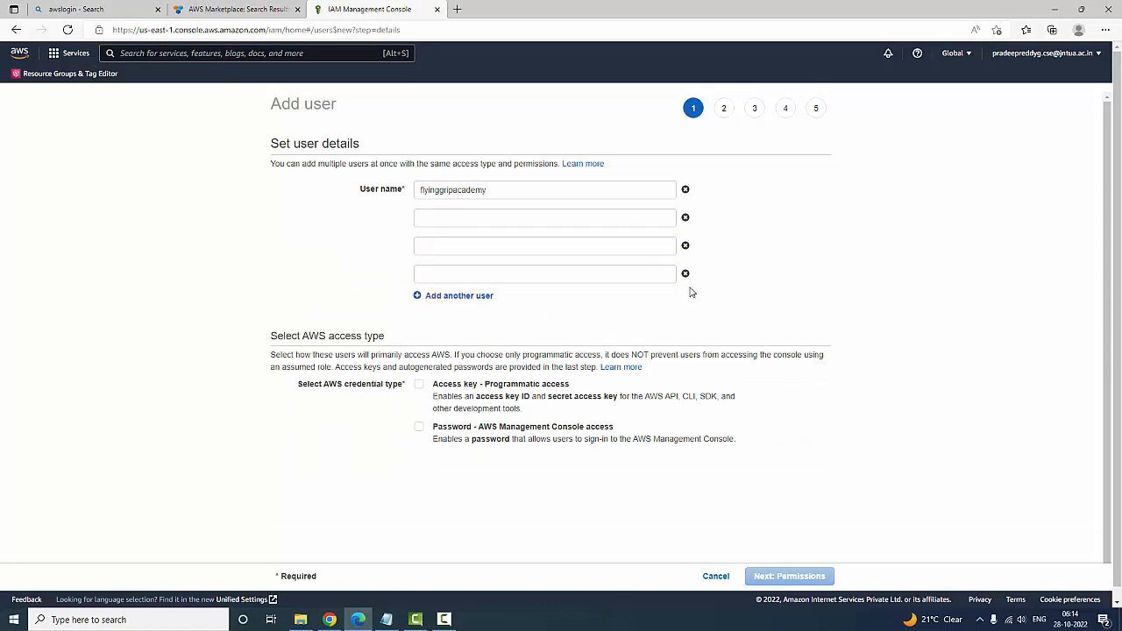
left_click(686, 274)
left_click(686, 246)
left_click(686, 218)
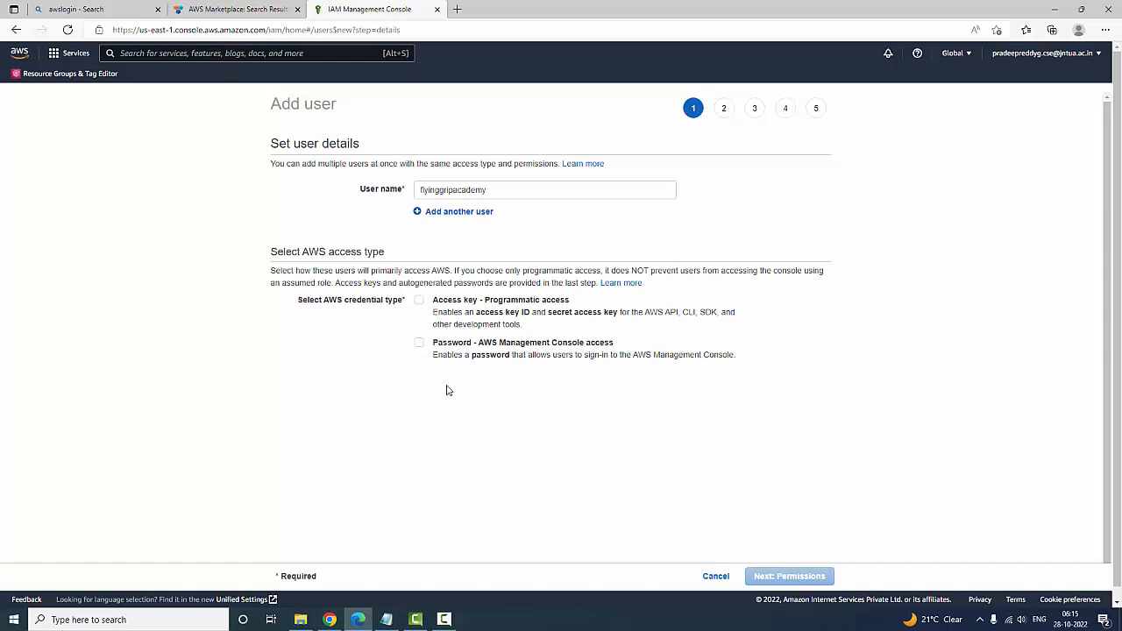
Enable AWS Management Console access with a custom password and continue to Set permissions.
left_click(419, 342)
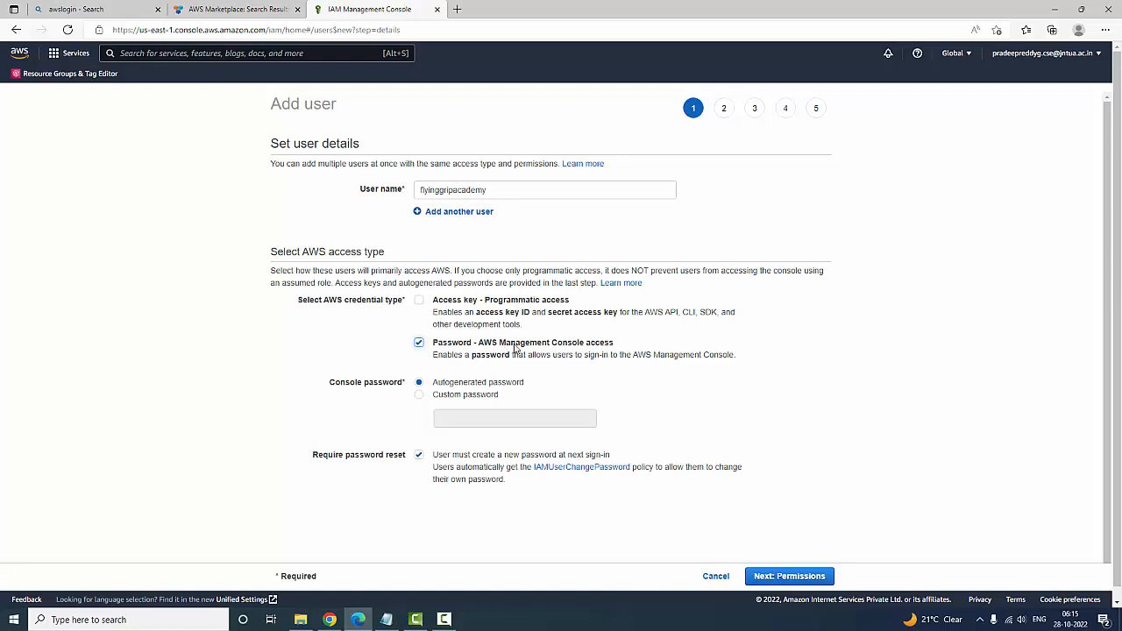
left_click(465, 396)
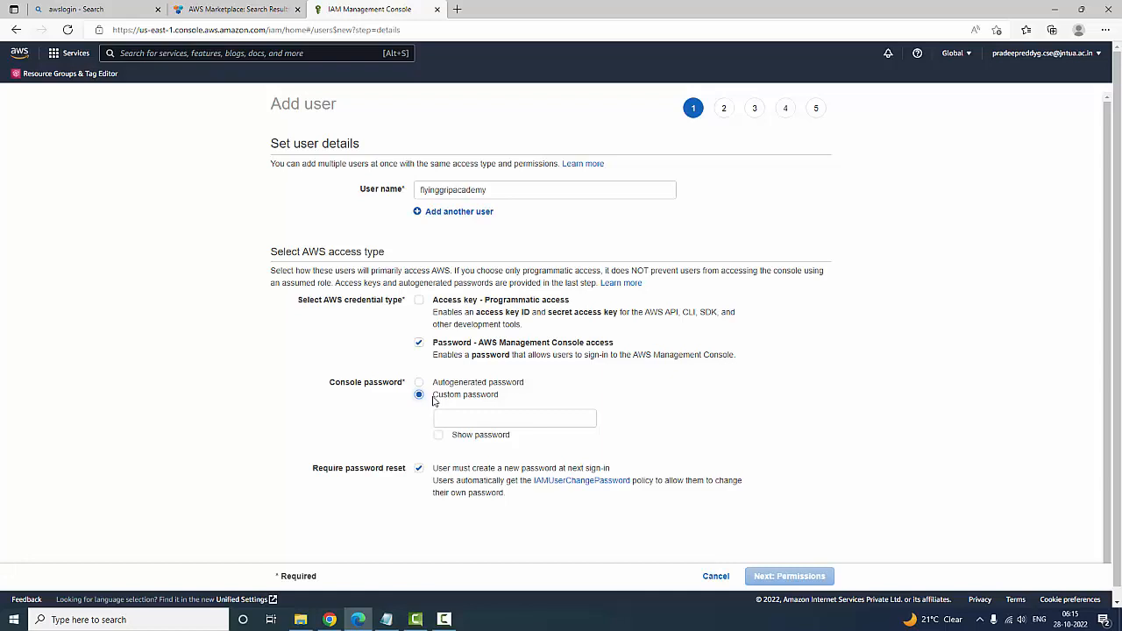
left_click(431, 386)
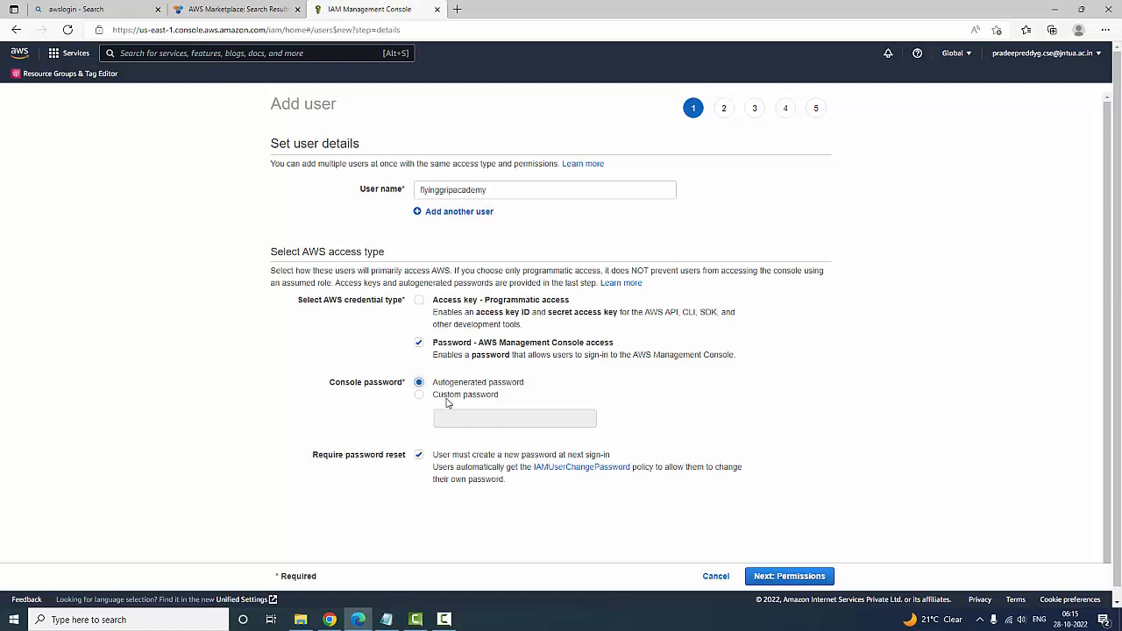
left_click(447, 396)
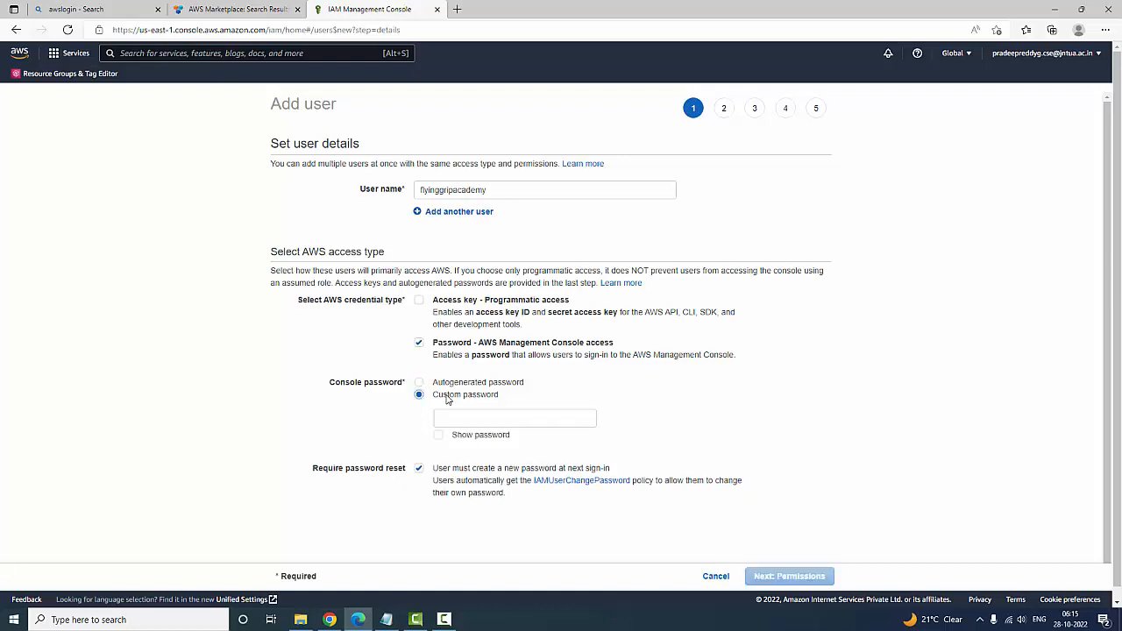
left_click(467, 422)
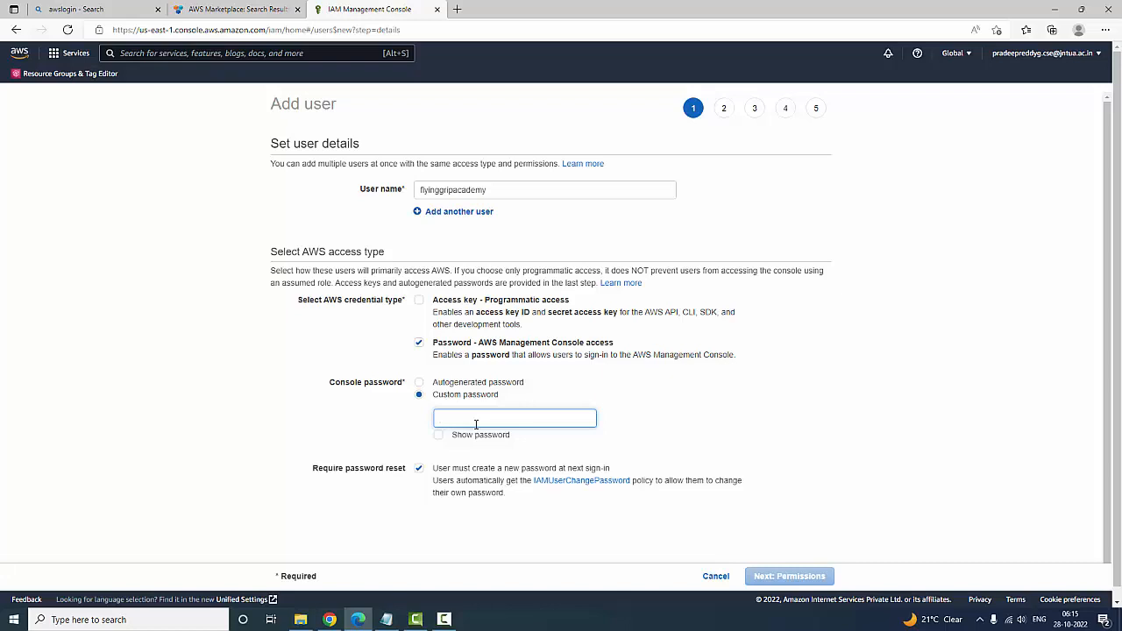
type("••••••••••••")
scroll(789, 570, "down", 1)
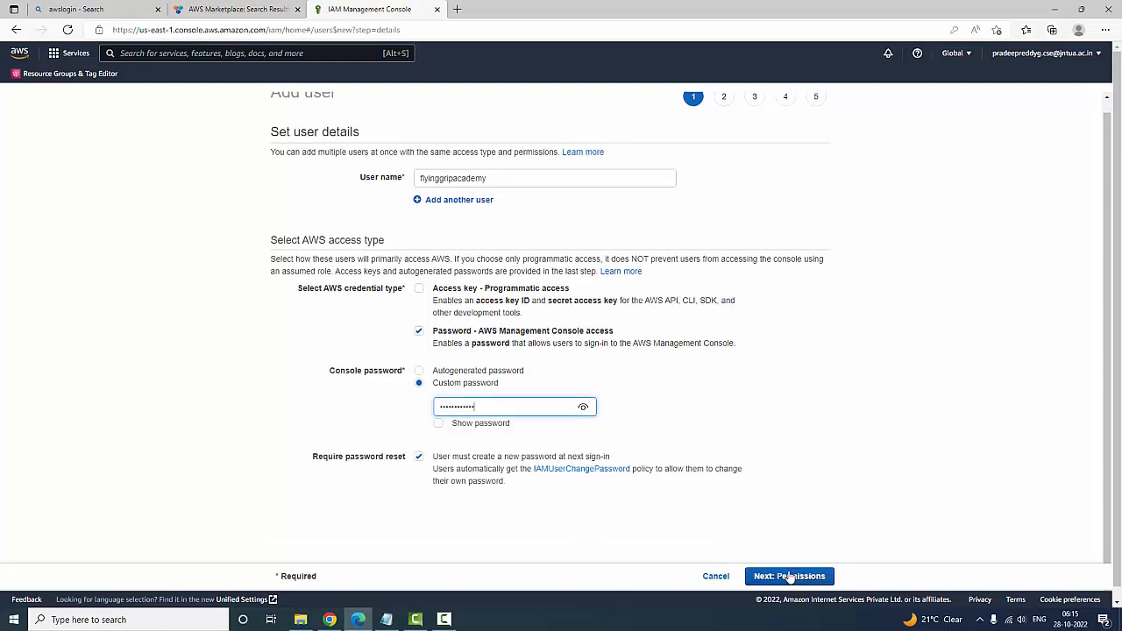
left_click(789, 576)
Decline the browser password prompt and start a group named DEVOPS with AdministratorAccess checked.
left_click(959, 182)
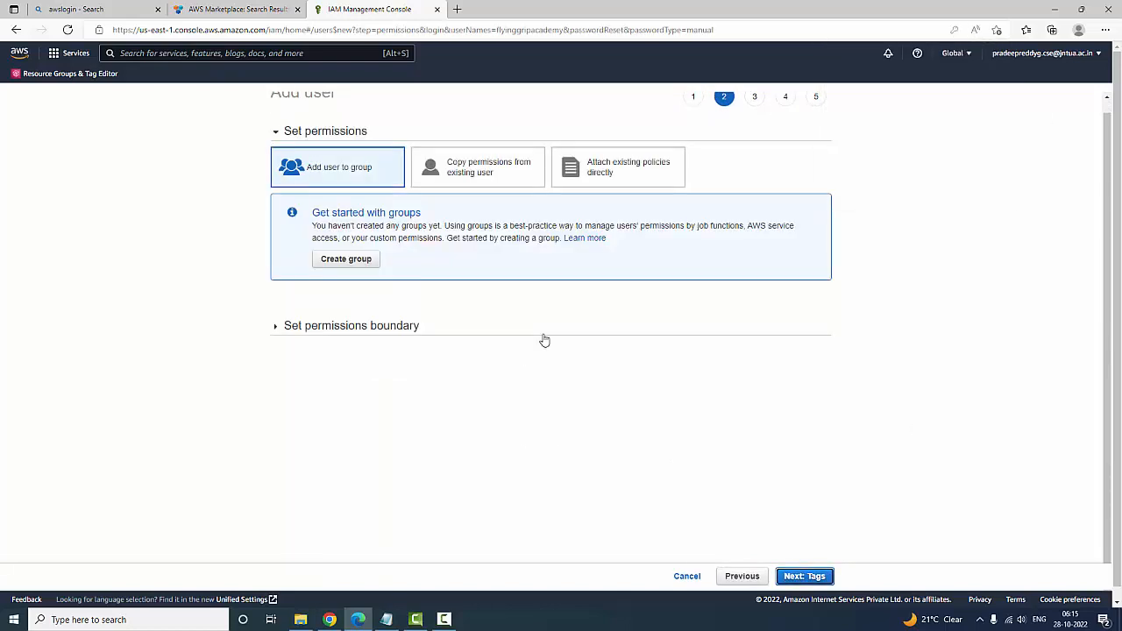
left_click(363, 263)
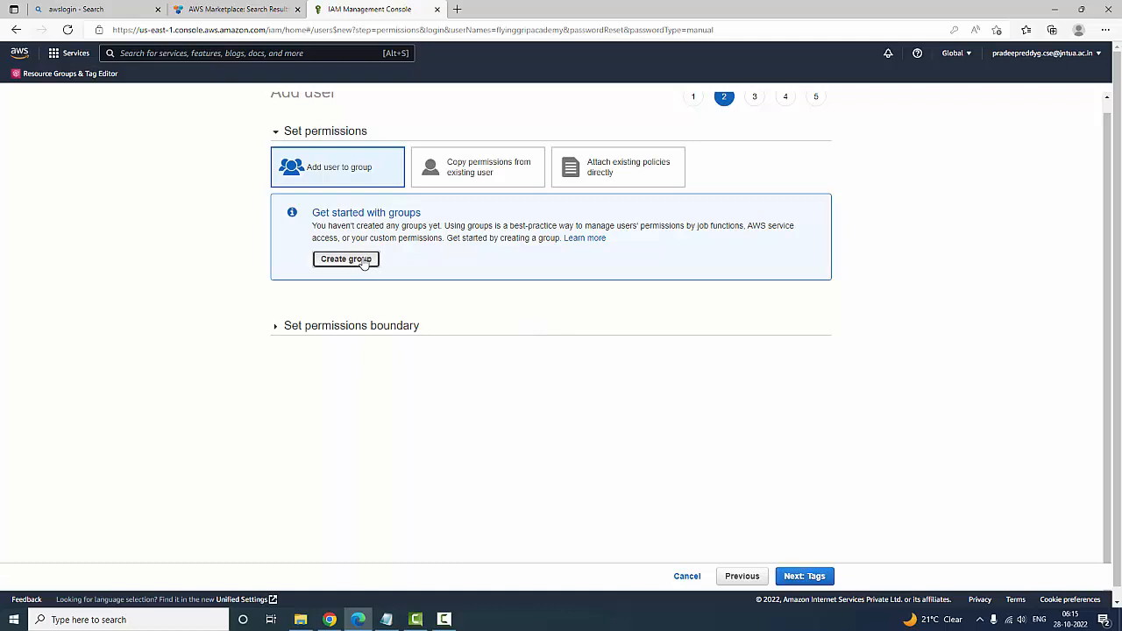
left_click(363, 263)
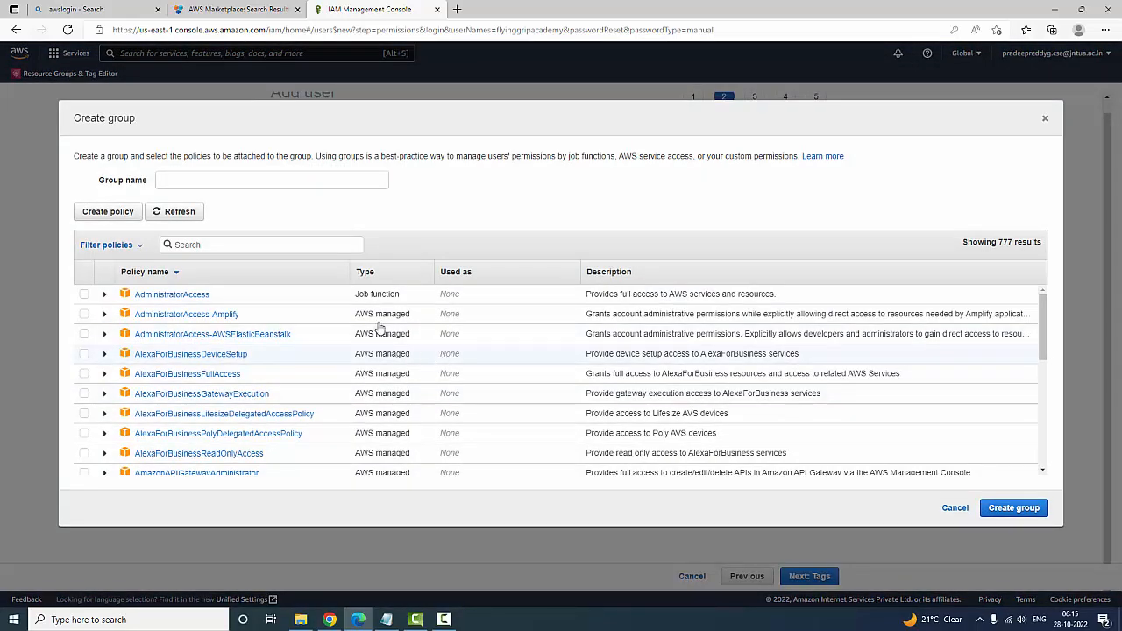
left_click(201, 177)
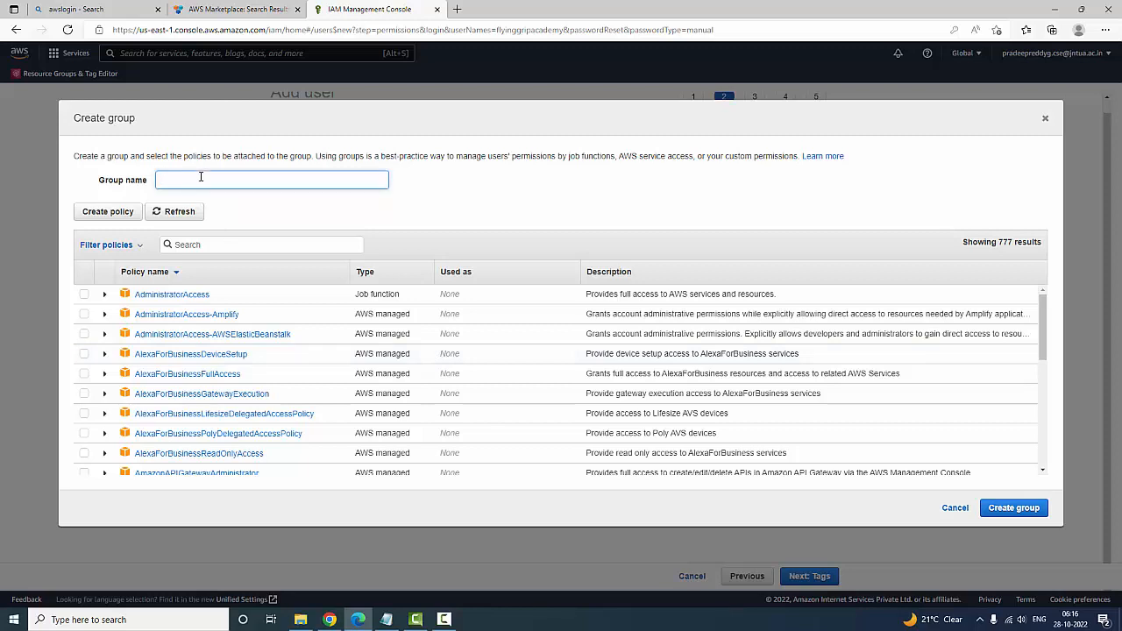
type("DEVOPS")
left_click(83, 295)
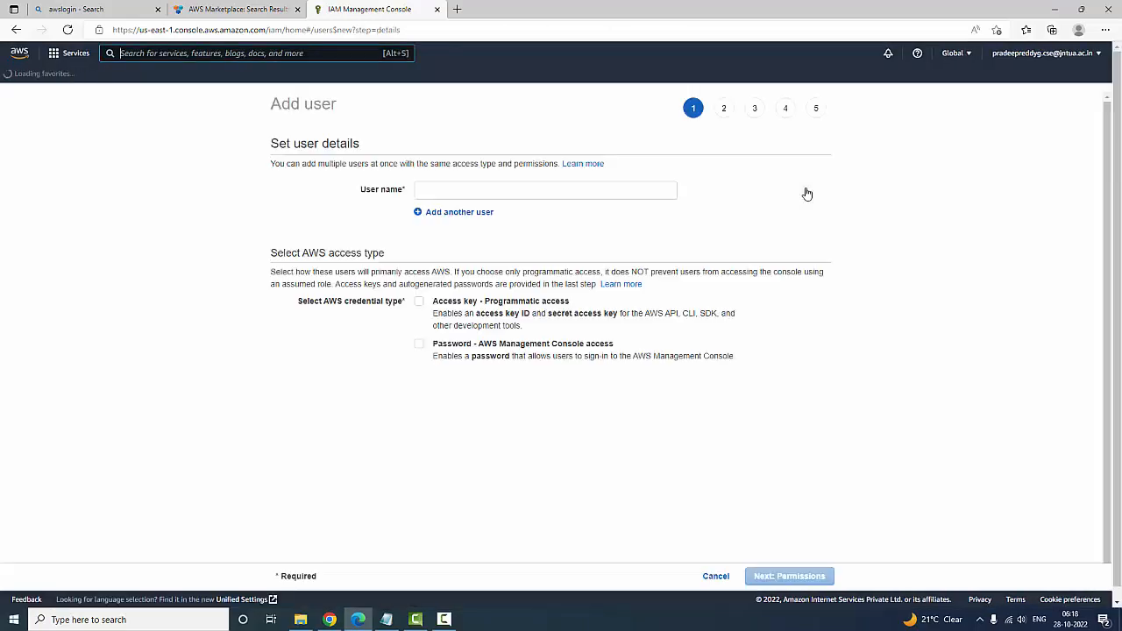
Name the user FLYINGGRIPACADEMY, enable console access with a custom password, and continue to permissions.
left_click(535, 188)
type("FL")
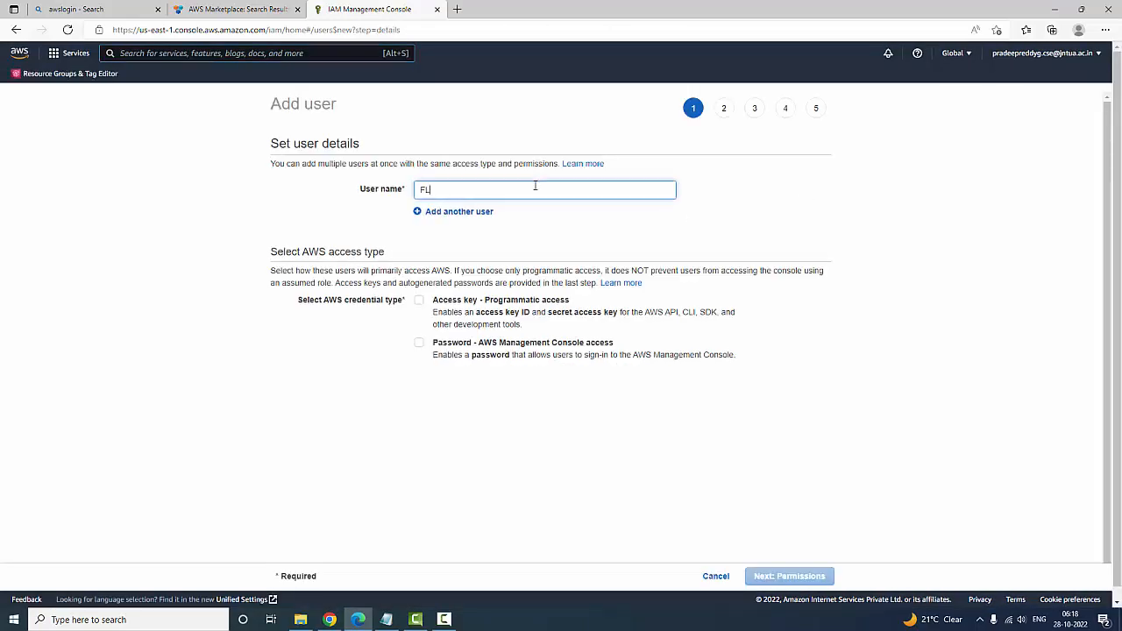
type("YINGGRIPACADEMY")
left_click(430, 346)
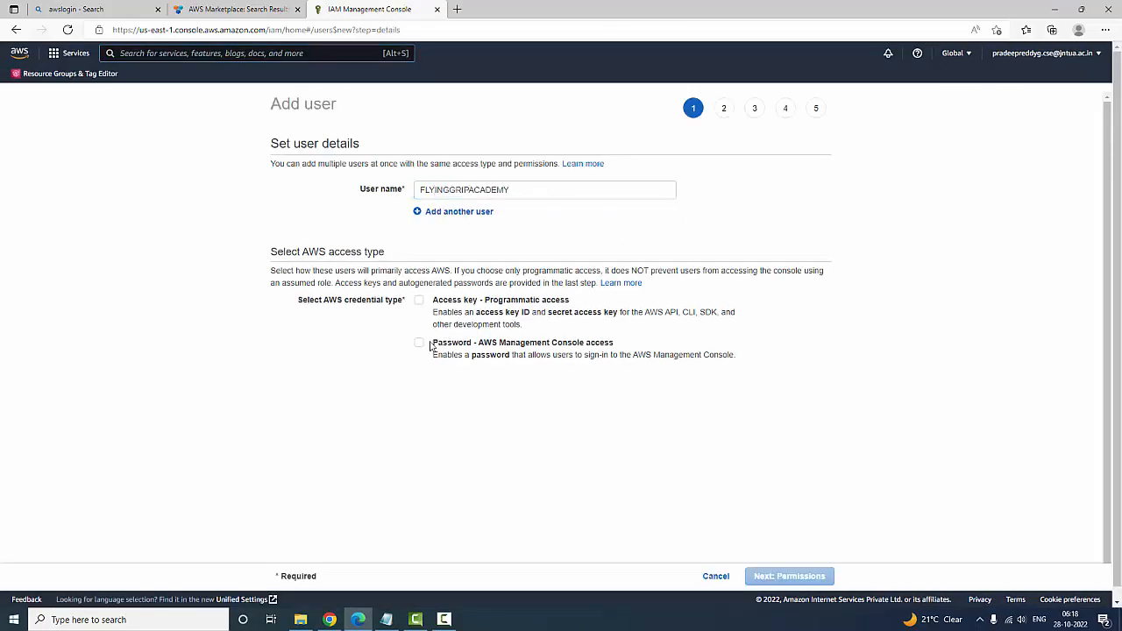
left_click(419, 344)
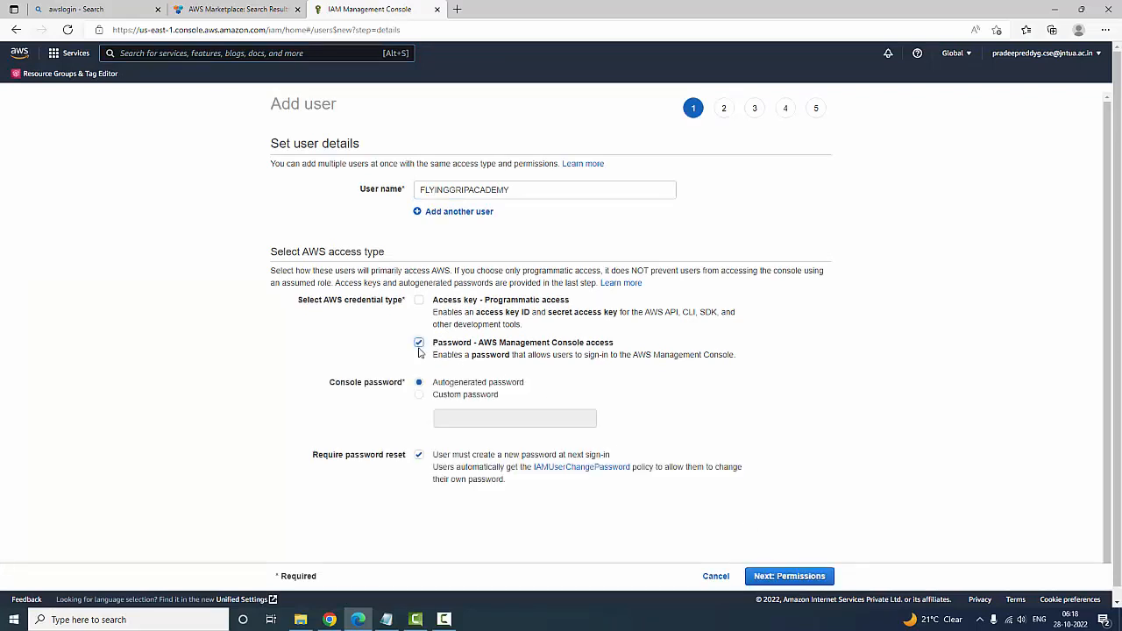
left_click(482, 396)
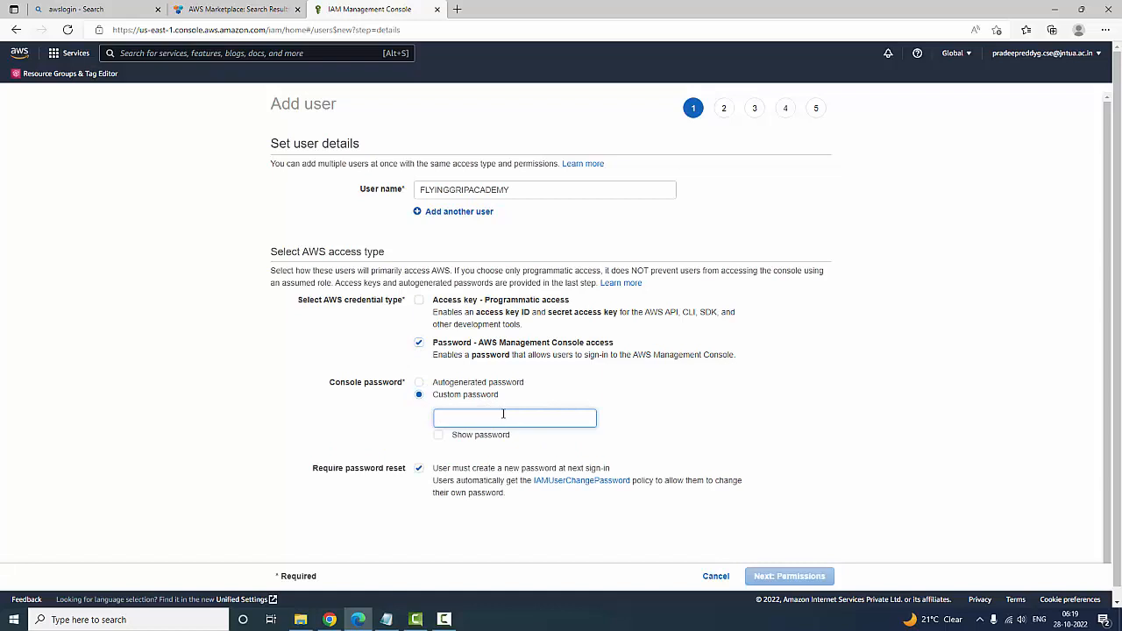
type("P•••••••••••")
left_click(811, 581)
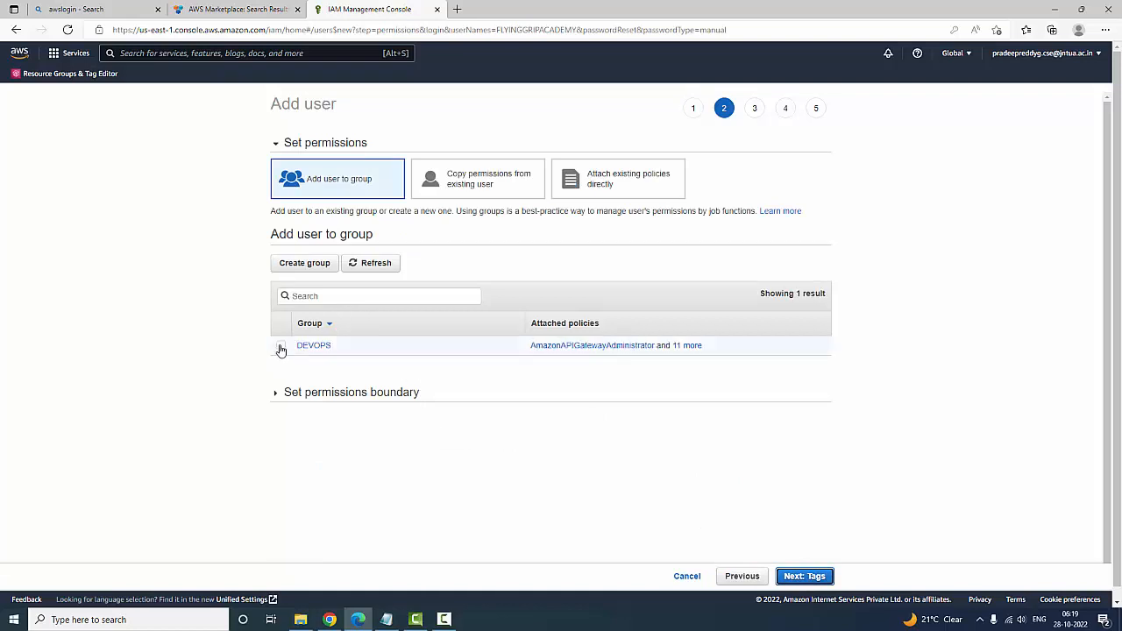
Close the Create group form without changes and advance to the Add tags step.
left_click(305, 266)
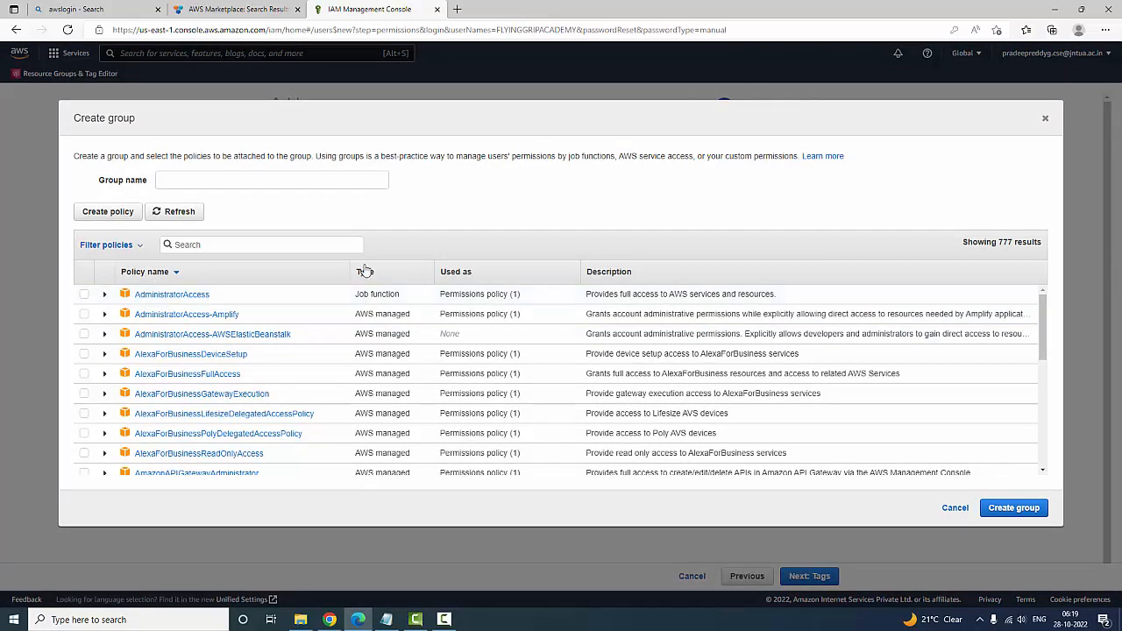
left_click(954, 510)
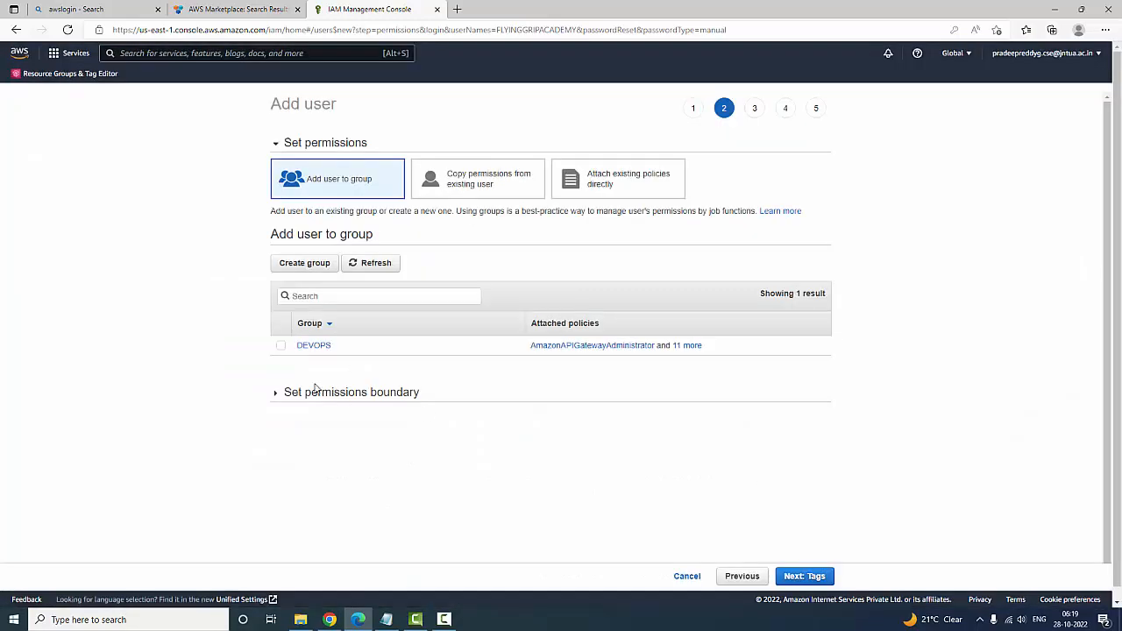
left_click(795, 577)
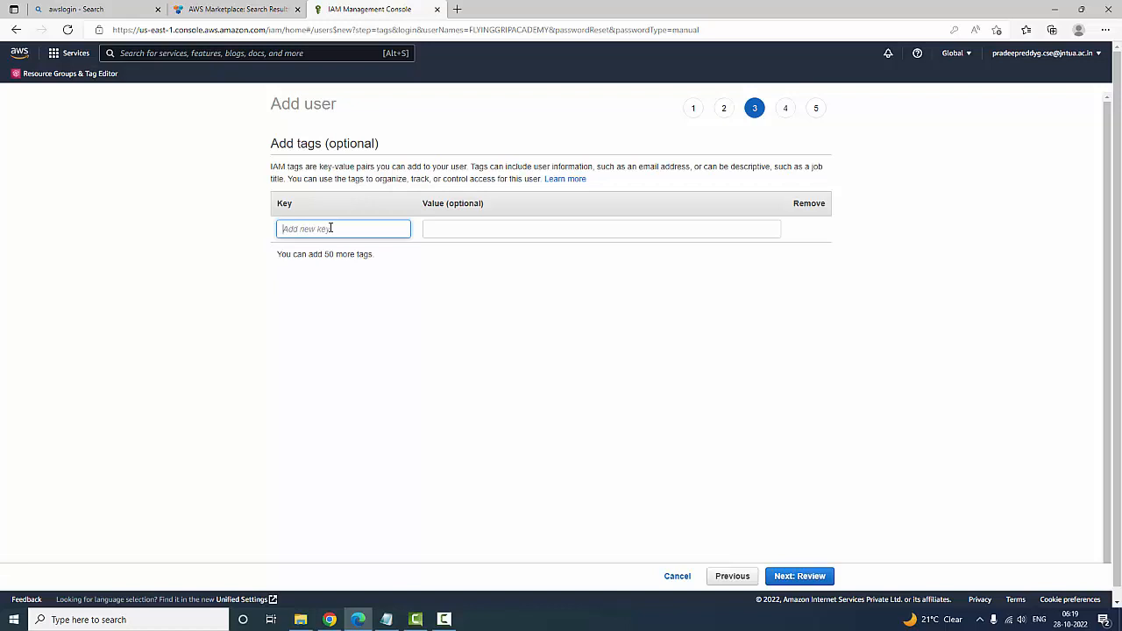
Add tag Role = Programmer and a Name tag holding the person's name.
type("Role")
key("Tab")
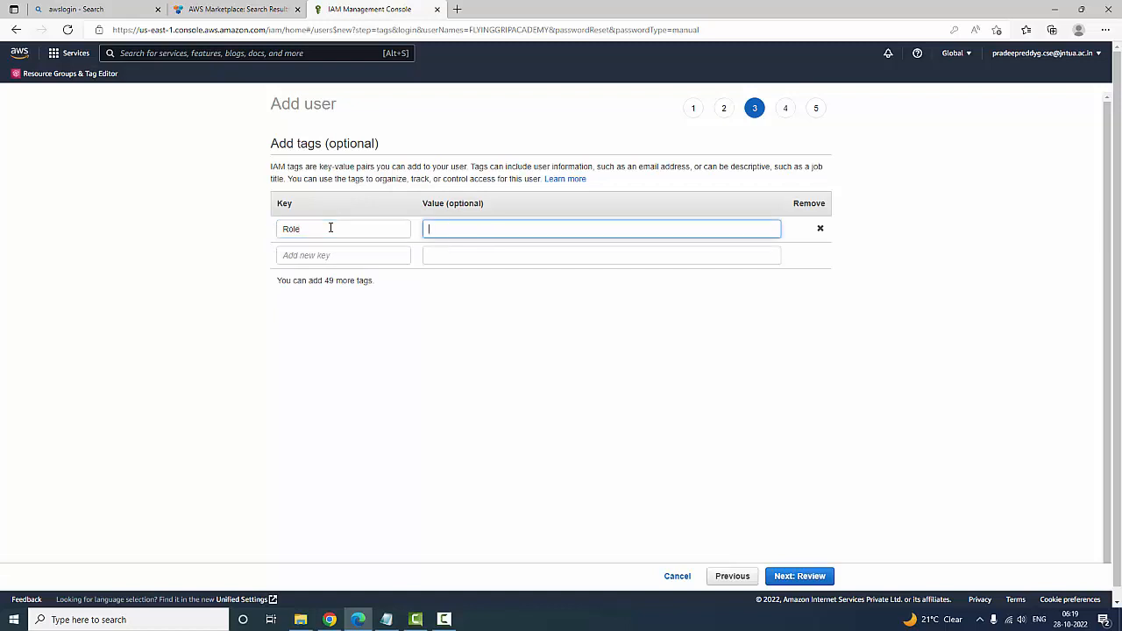
type("Programmer")
left_click(353, 253)
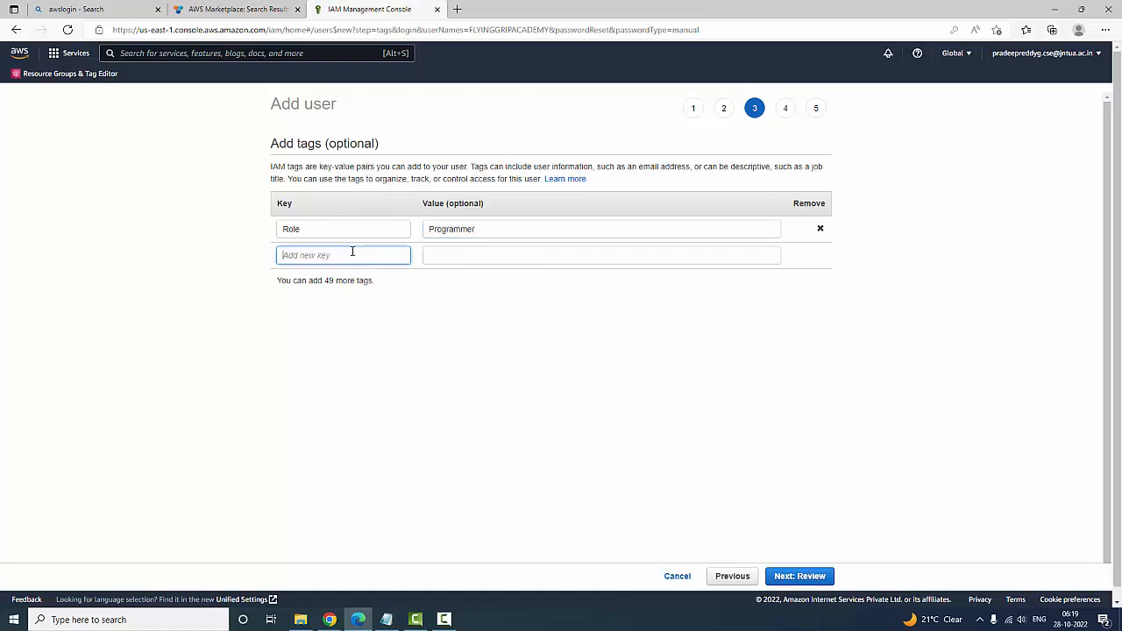
type("Name")
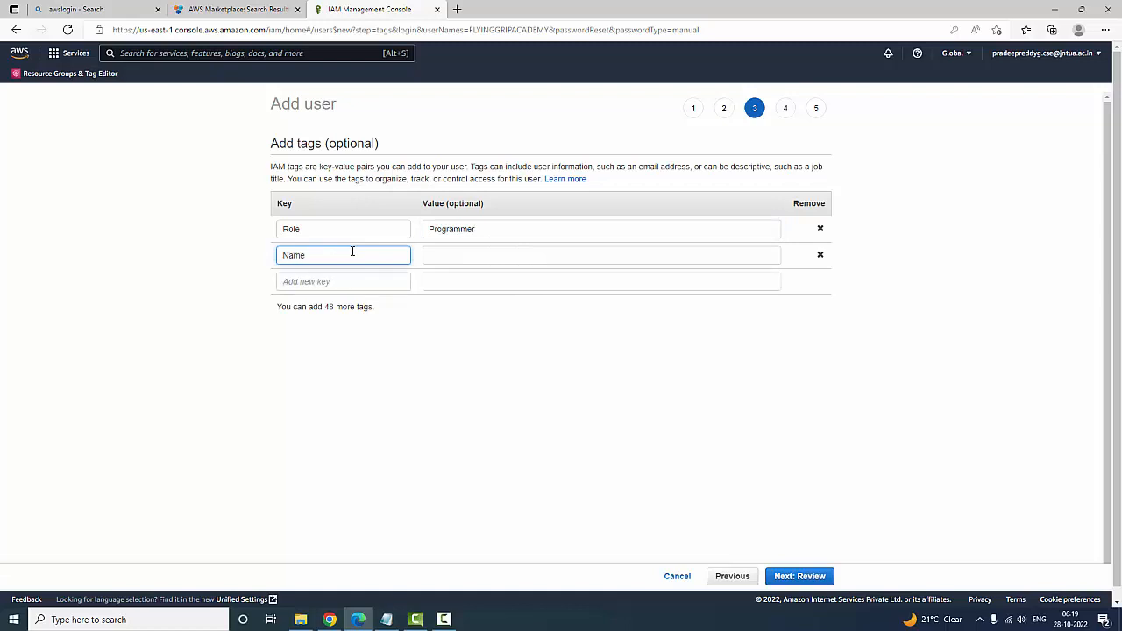
key("Tab")
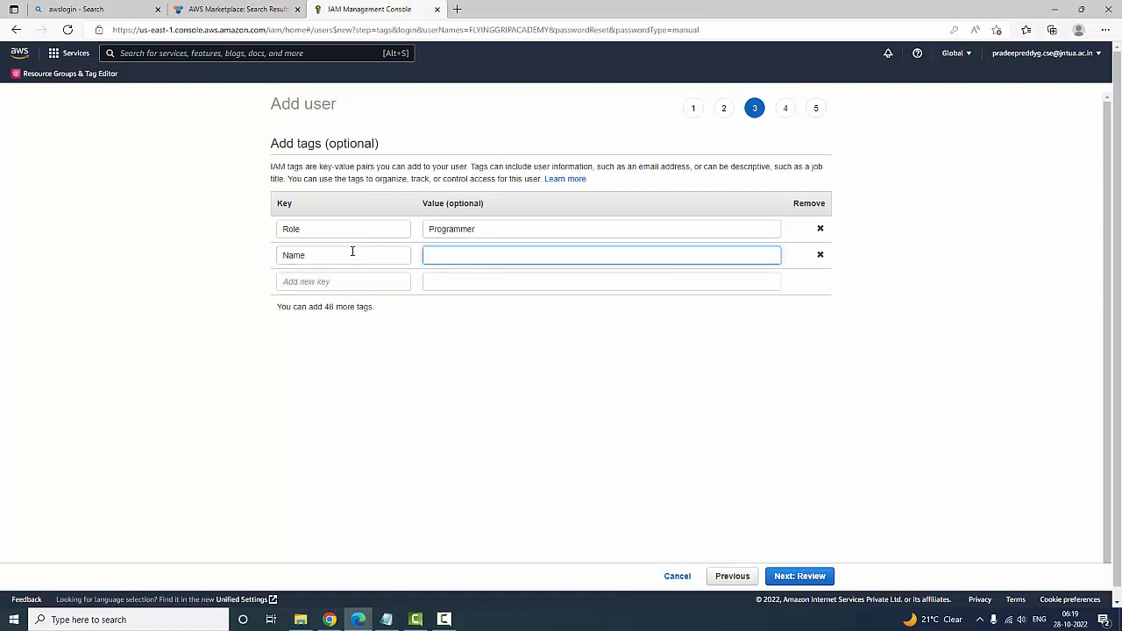
type("Pradeep")
Add Contact and emailid tags with the person's phone number and e-mail, then go to Review.
left_click(338, 280)
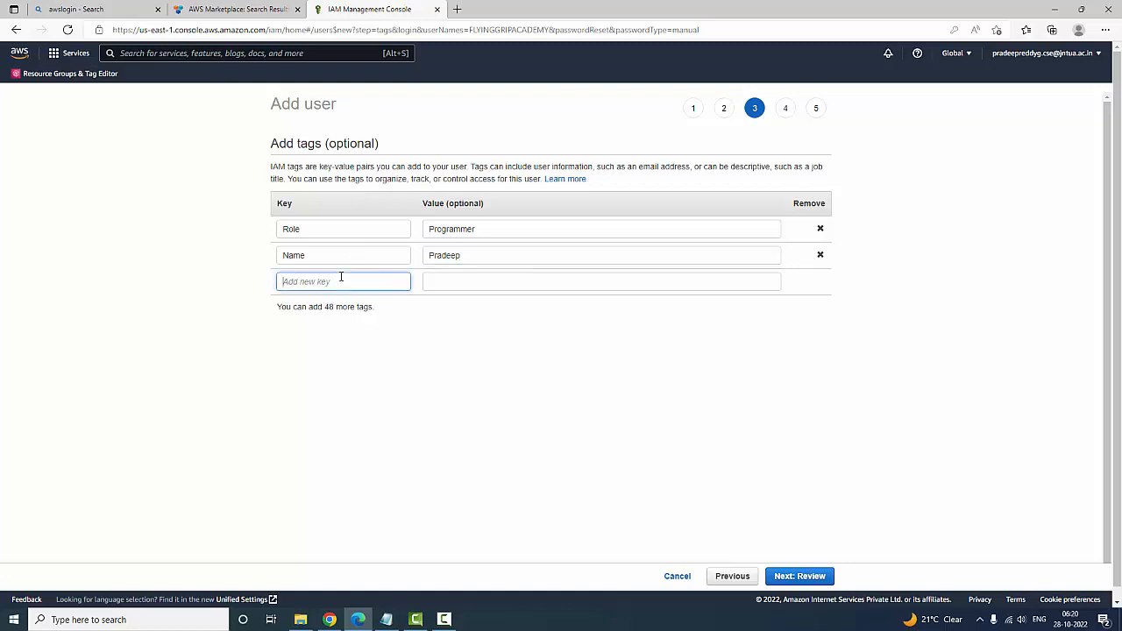
type("Contact")
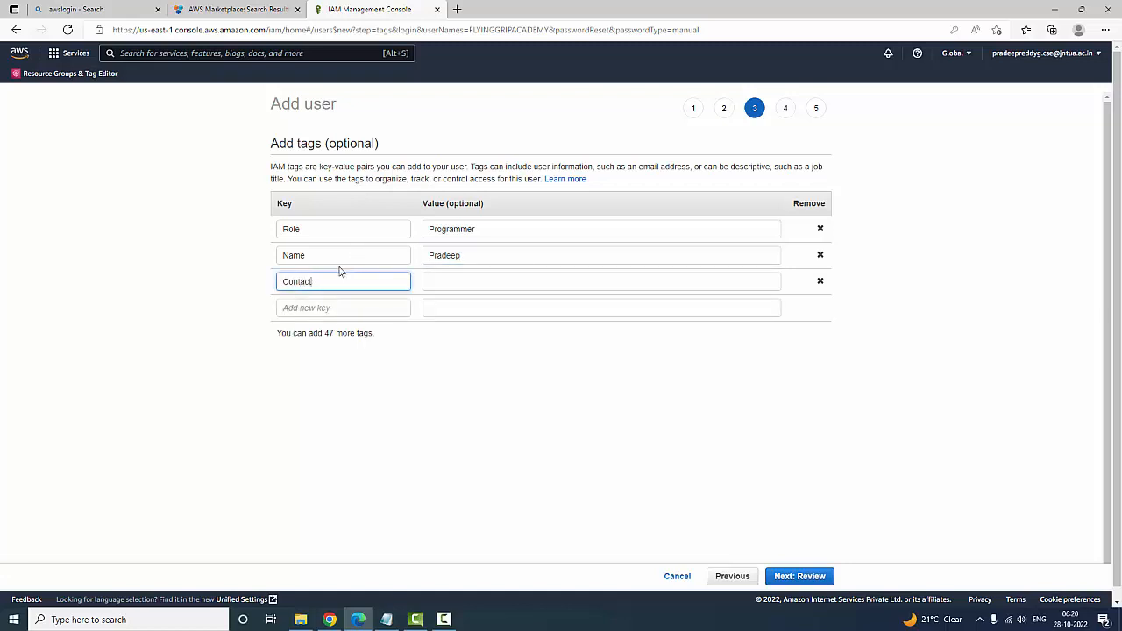
key("Tab")
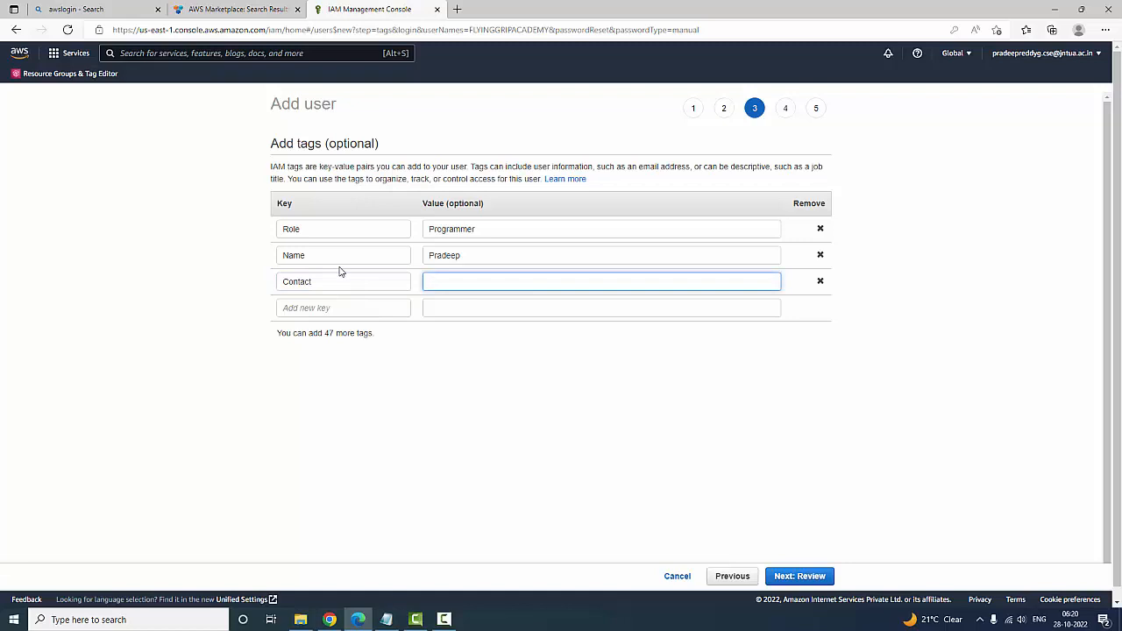
key("Tab")
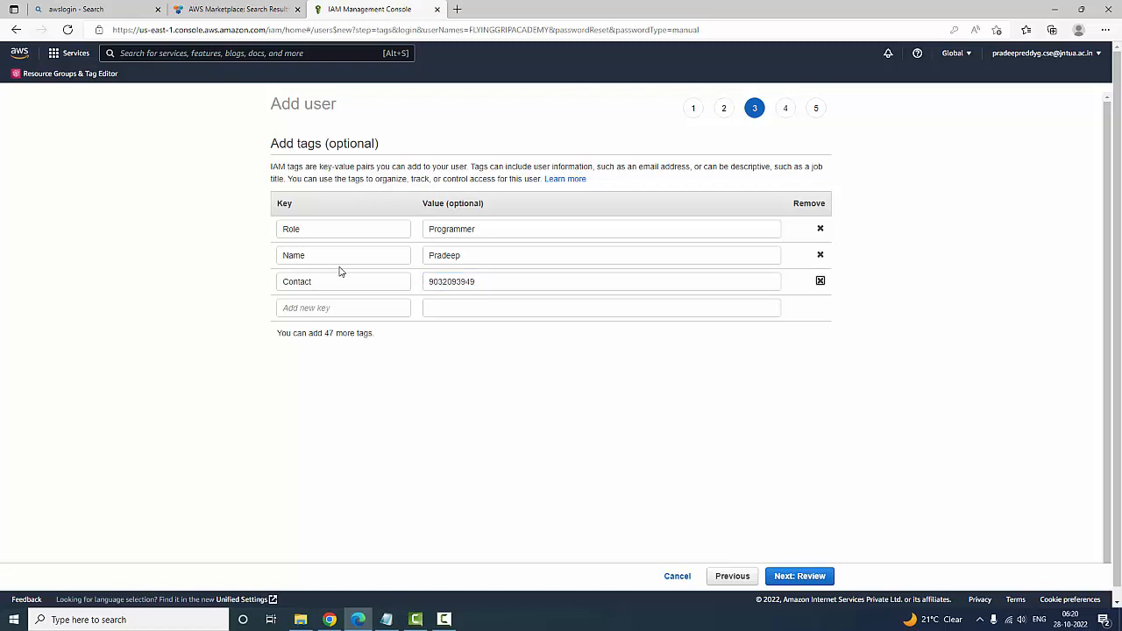
left_click(355, 309)
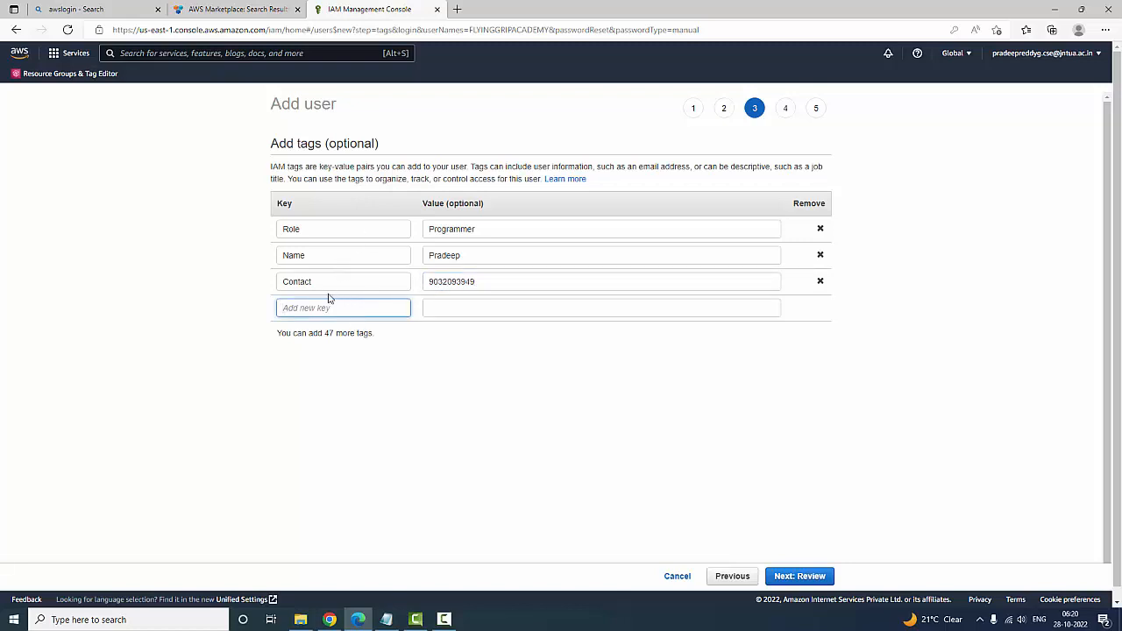
type("emailid")
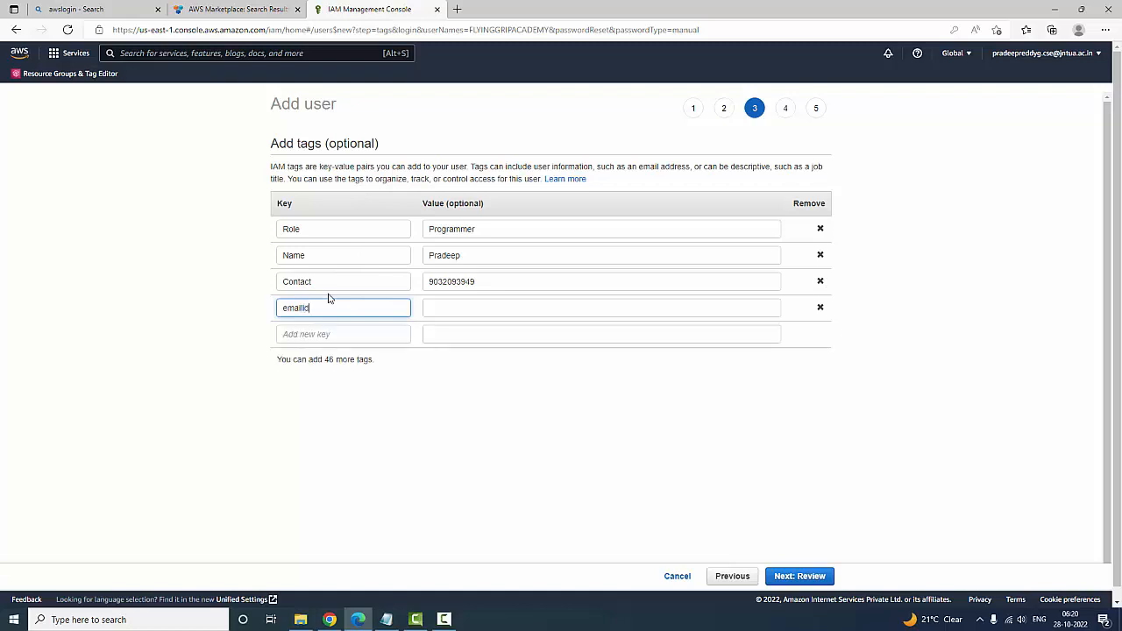
key("Tab")
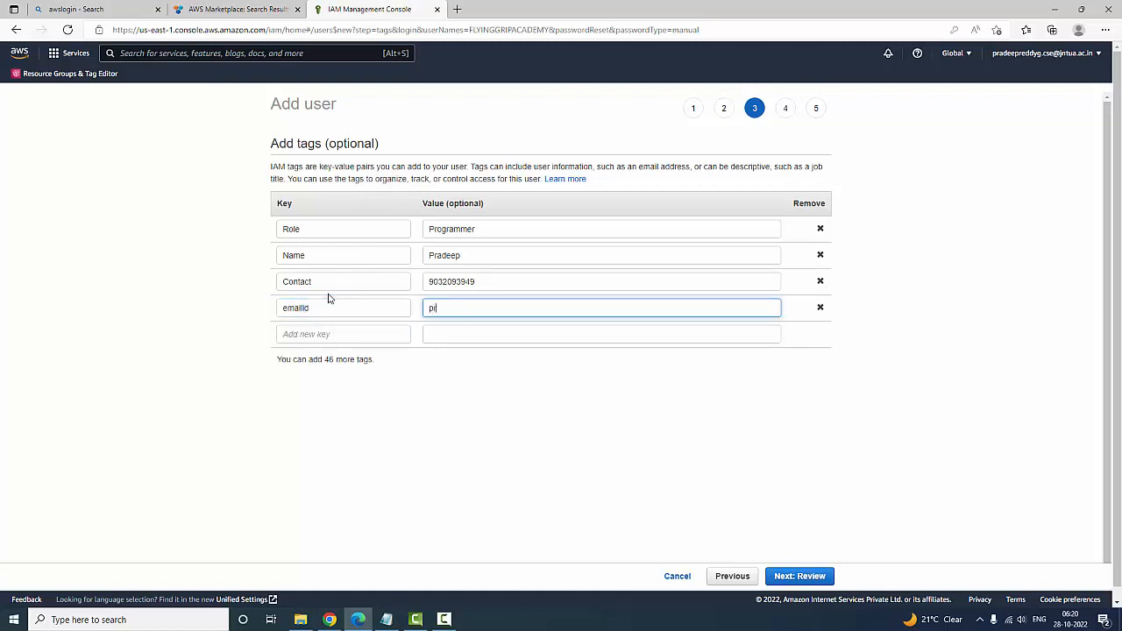
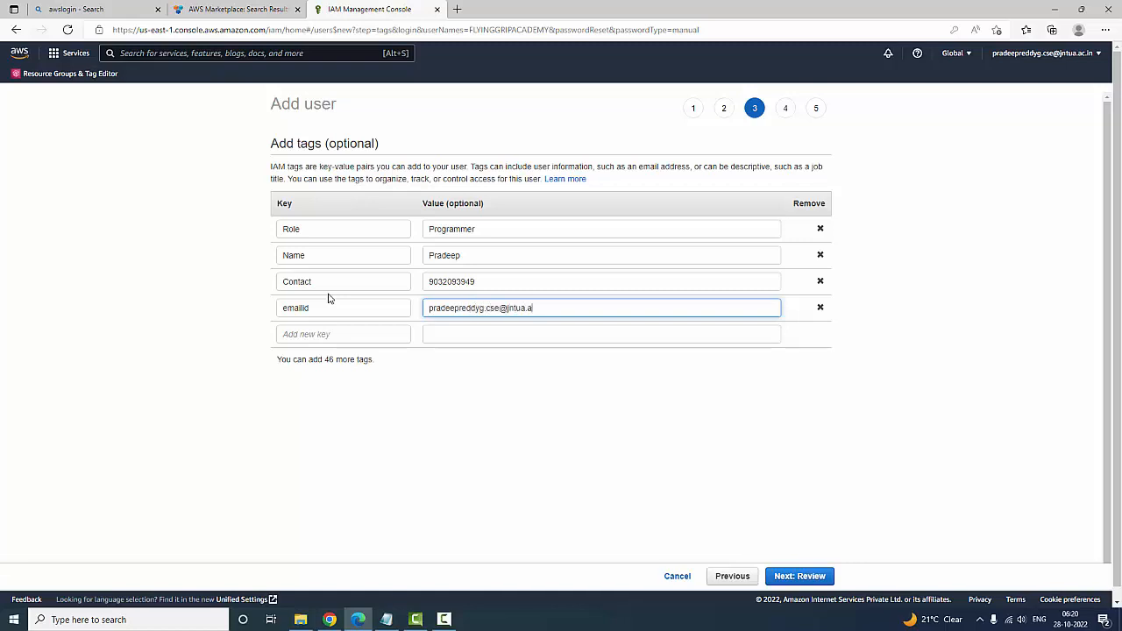
left_click(793, 576)
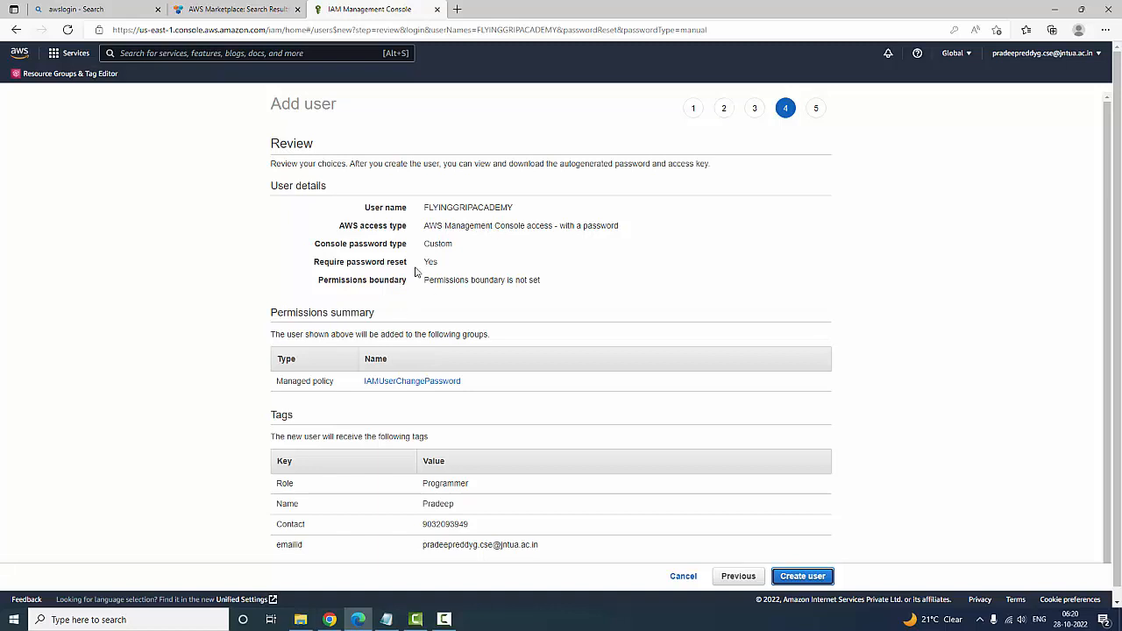
Scroll through the Review summary, then return to the Add tags step.
scroll(428, 265, "down", 1)
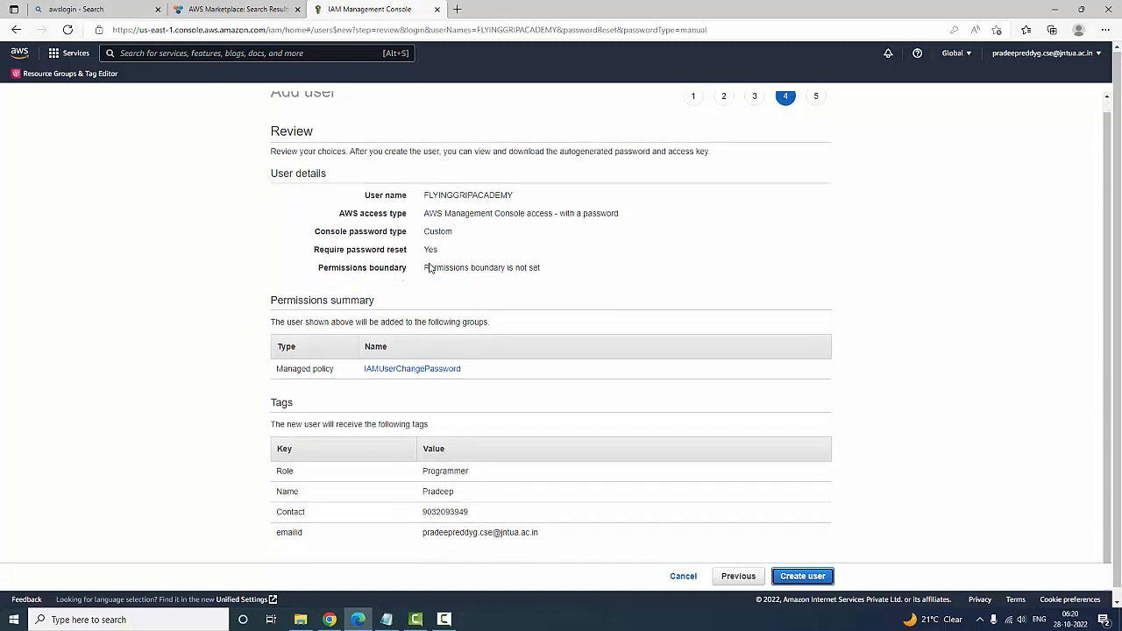
scroll(430, 267, "down", 1)
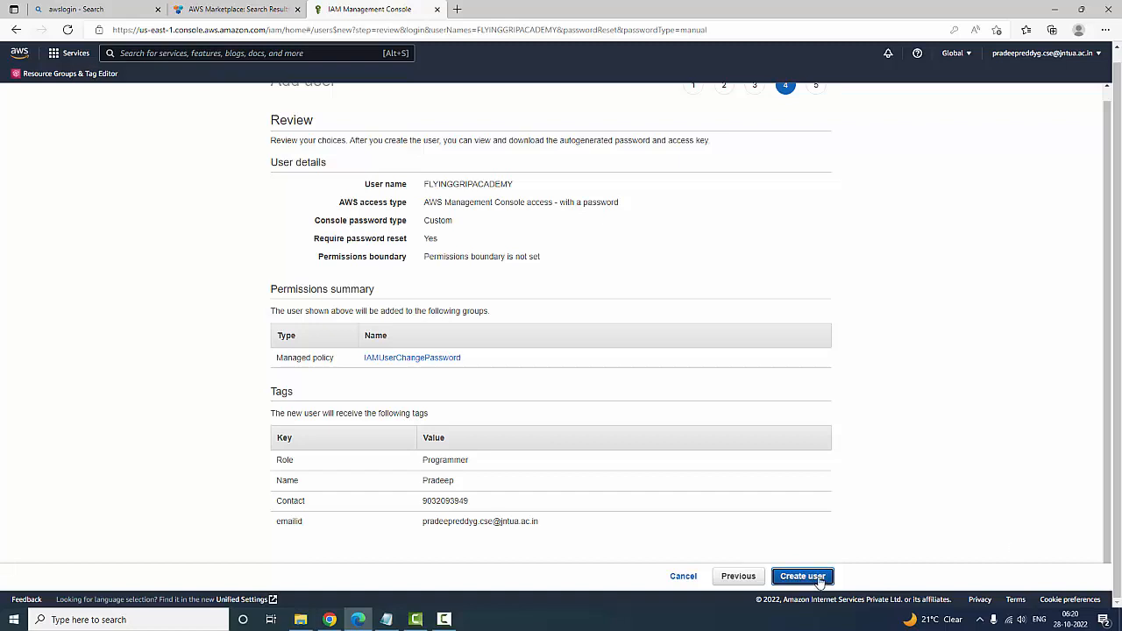
left_click(745, 581)
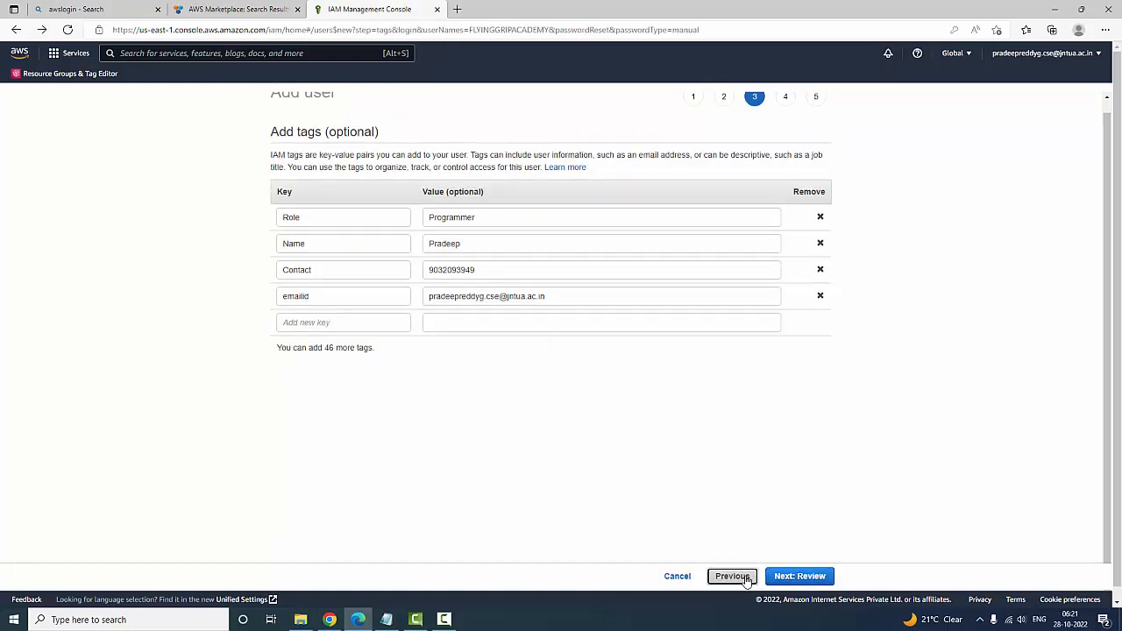
Back on permissions, choose Attach existing policies directly and tick AdministratorAccess and neighbouring policies.
left_click(746, 580)
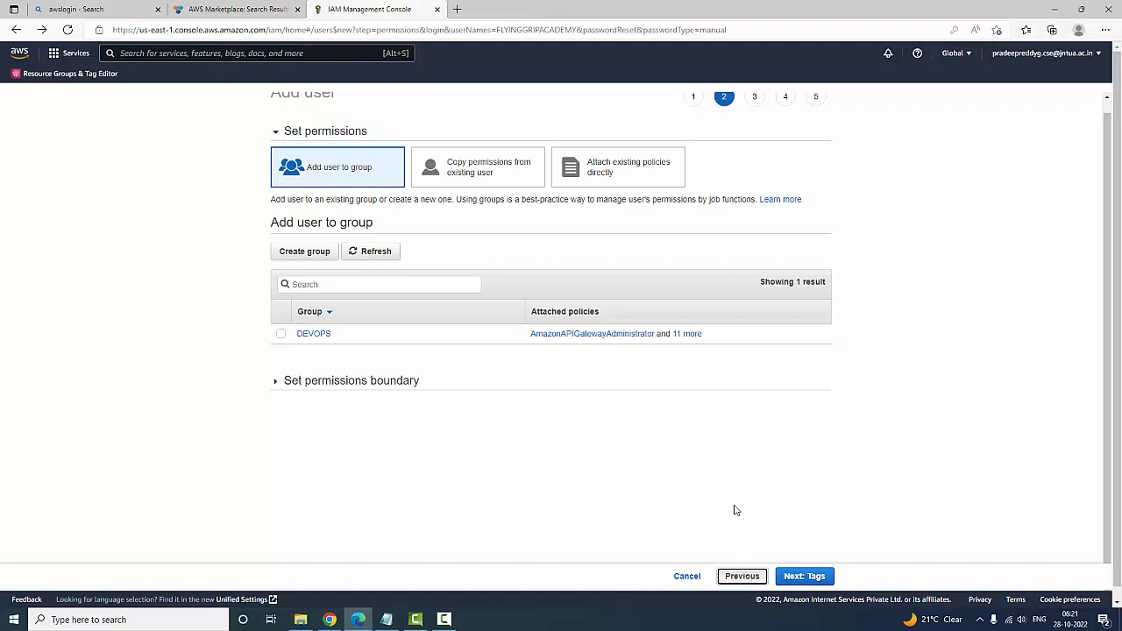
left_click(610, 176)
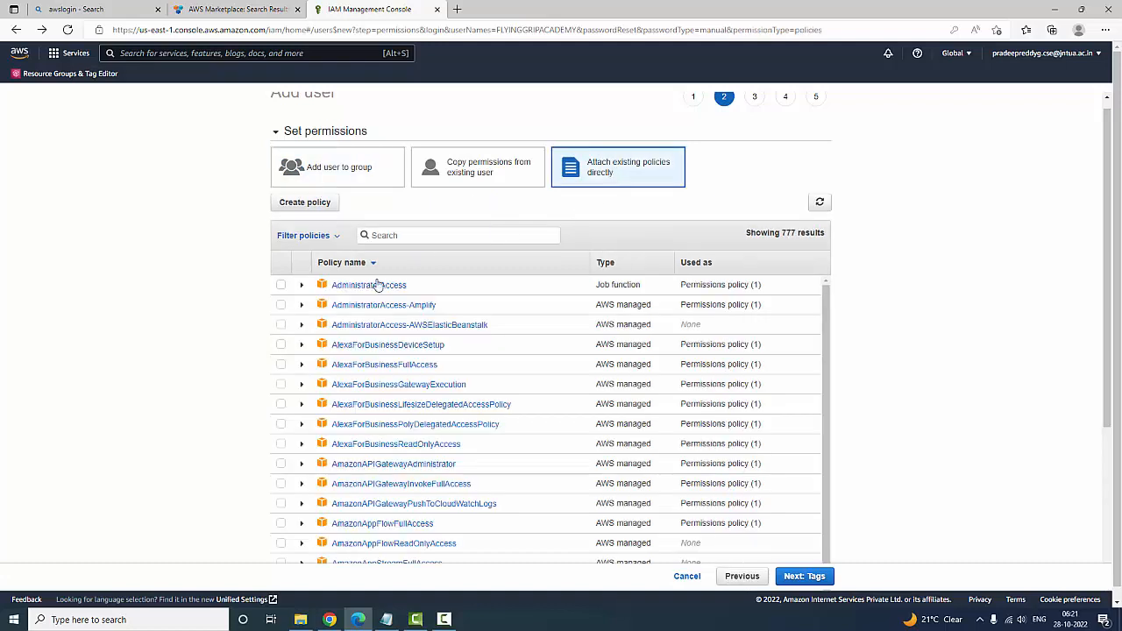
left_click(282, 286)
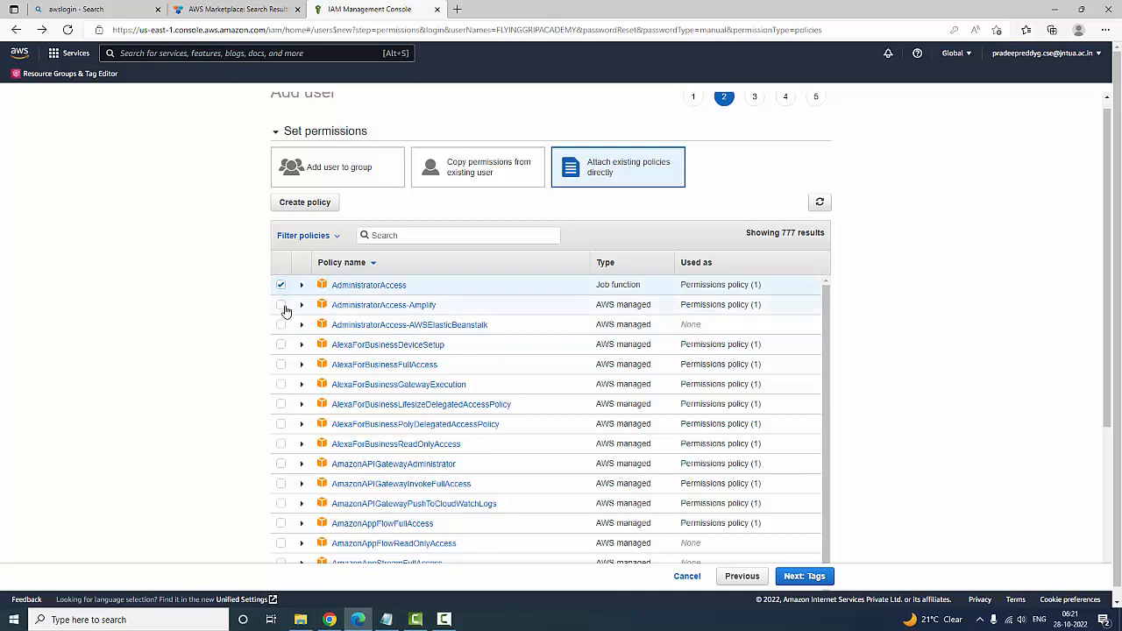
left_click(282, 306)
left_click(282, 326)
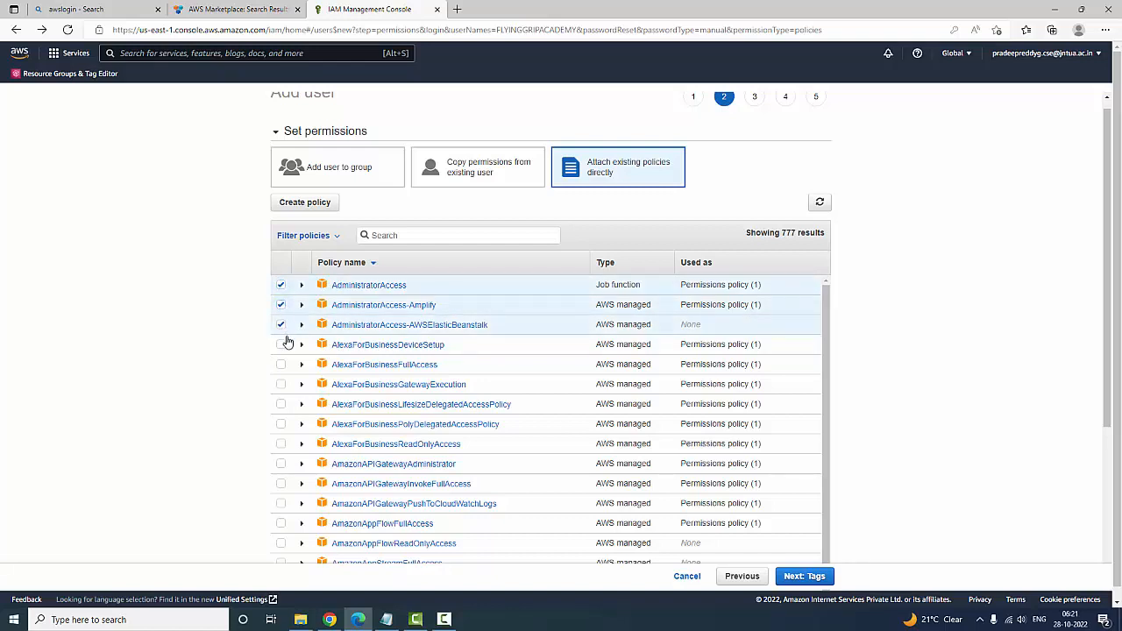
left_click(282, 344)
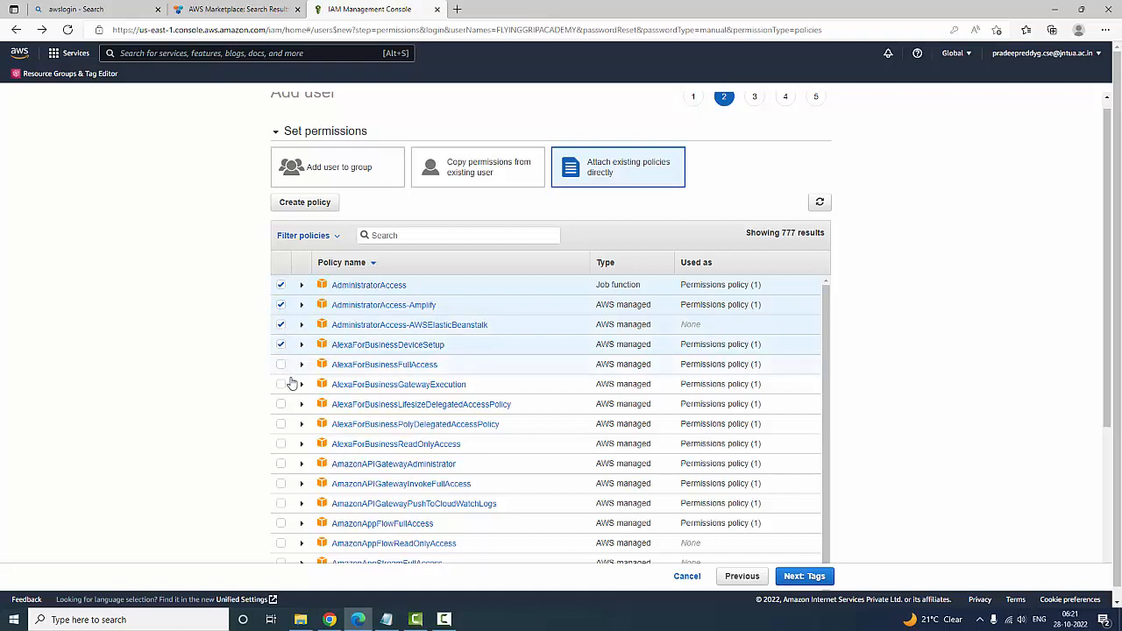
left_click(282, 364)
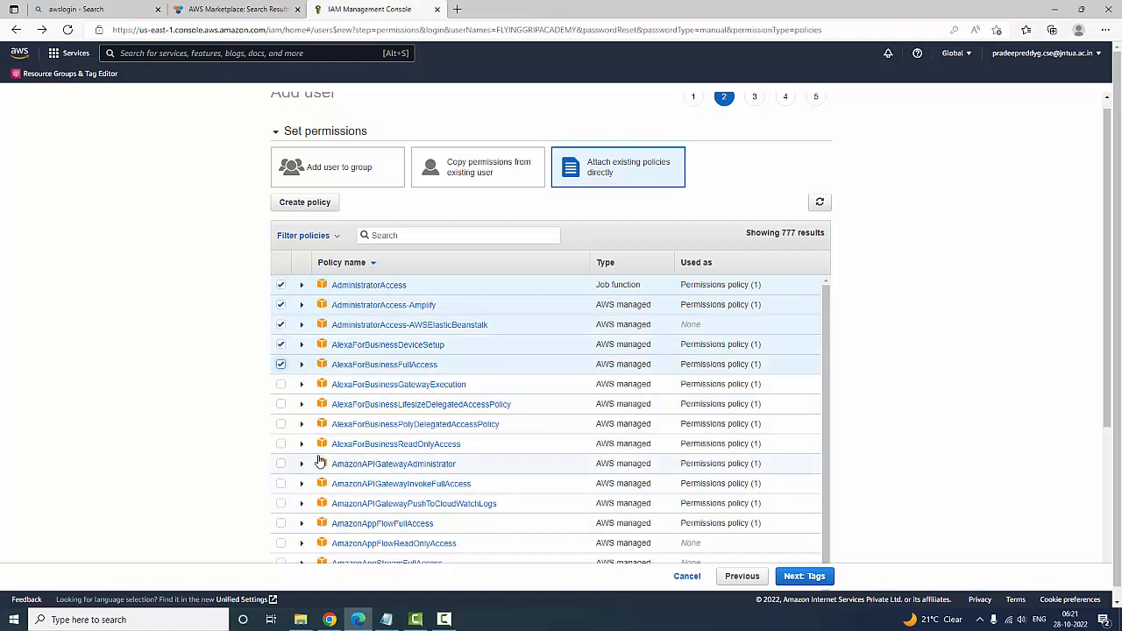
Untick the extra policies so only AdministratorAccess stays attached, then continue to Tags.
scroll(493, 413, "down", 3)
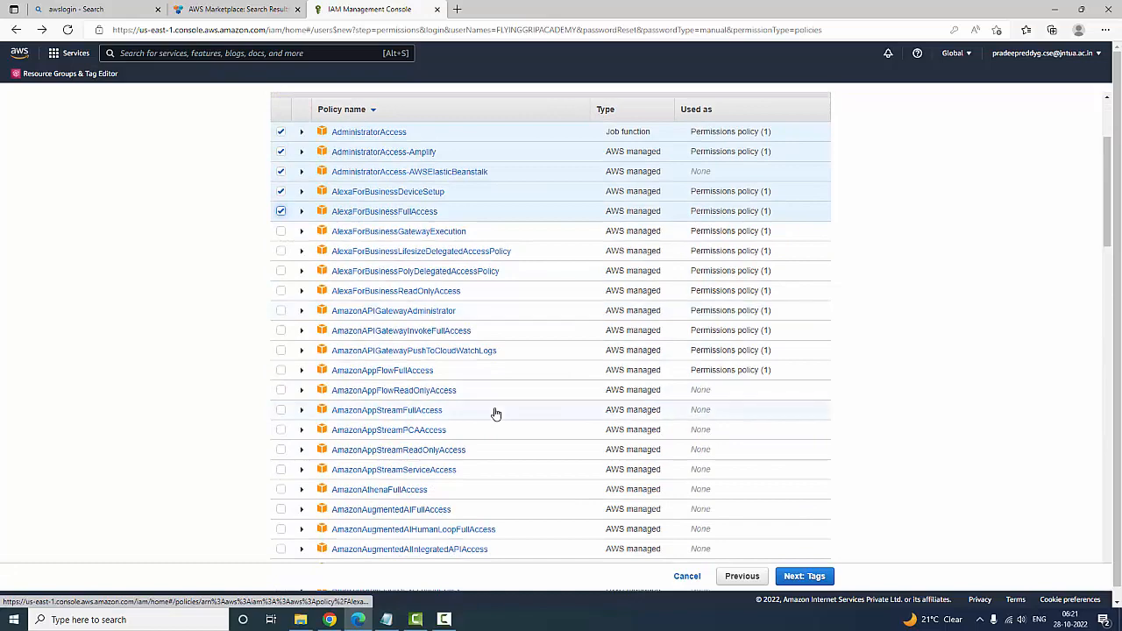
scroll(495, 414, "down", 5)
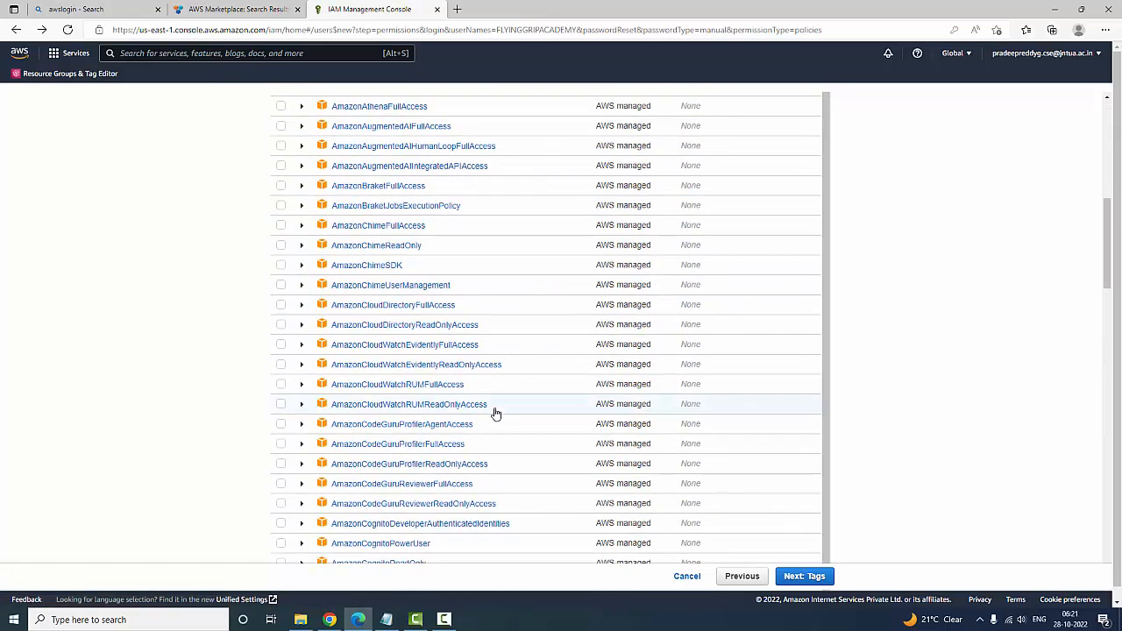
scroll(495, 413, "up", 8)
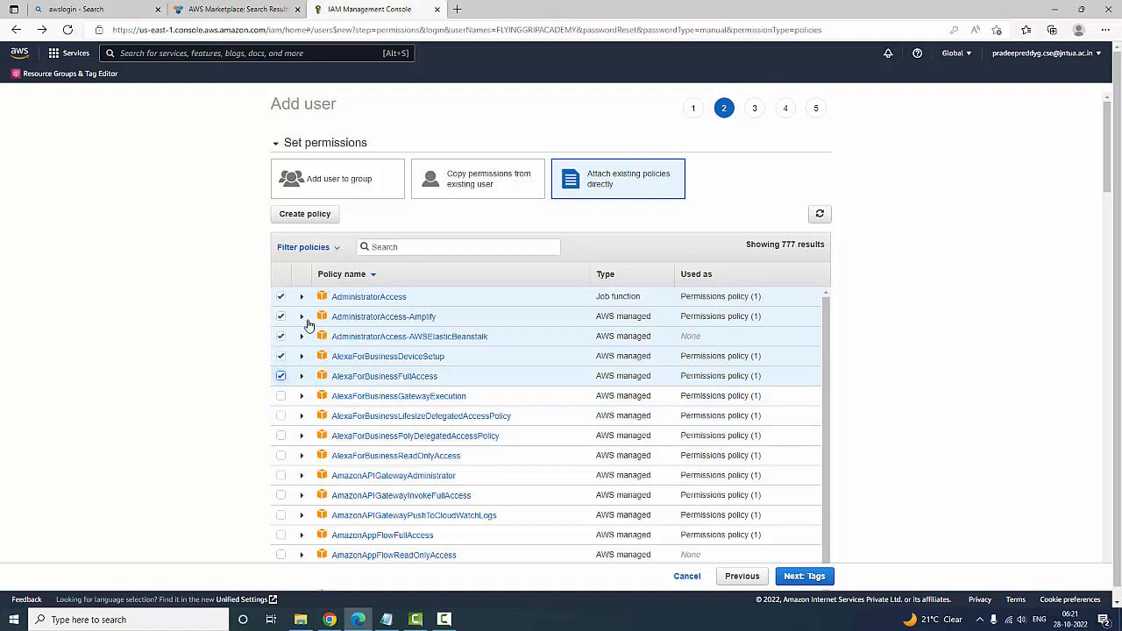
left_click(280, 317)
left_click(280, 337)
left_click(281, 356)
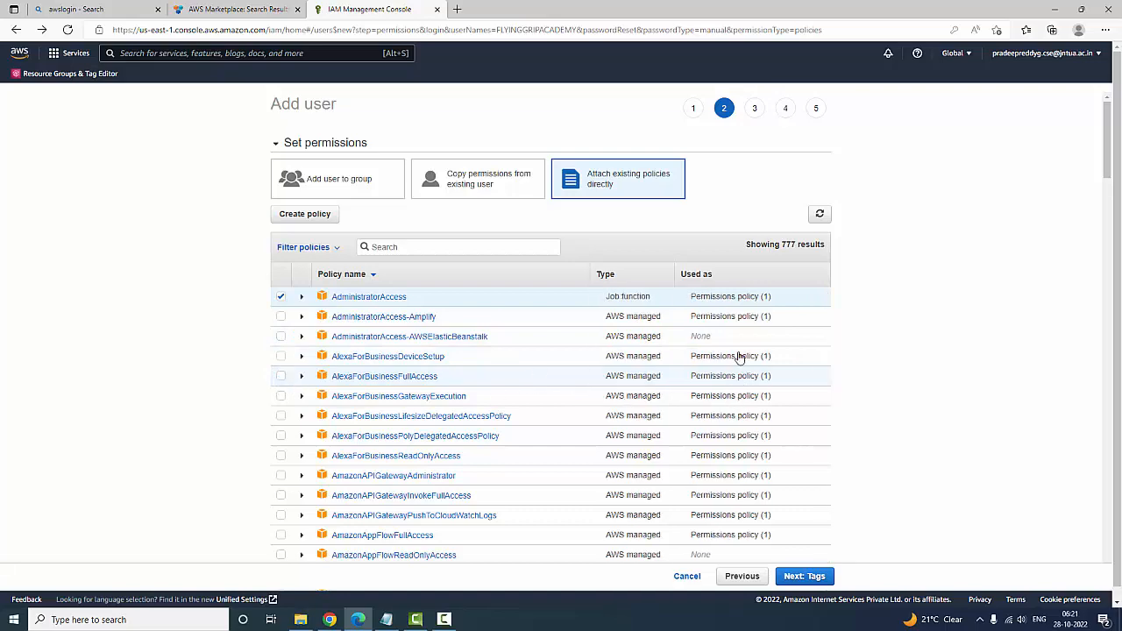
scroll(779, 564, "down", 2)
scroll(774, 563, "up", 2)
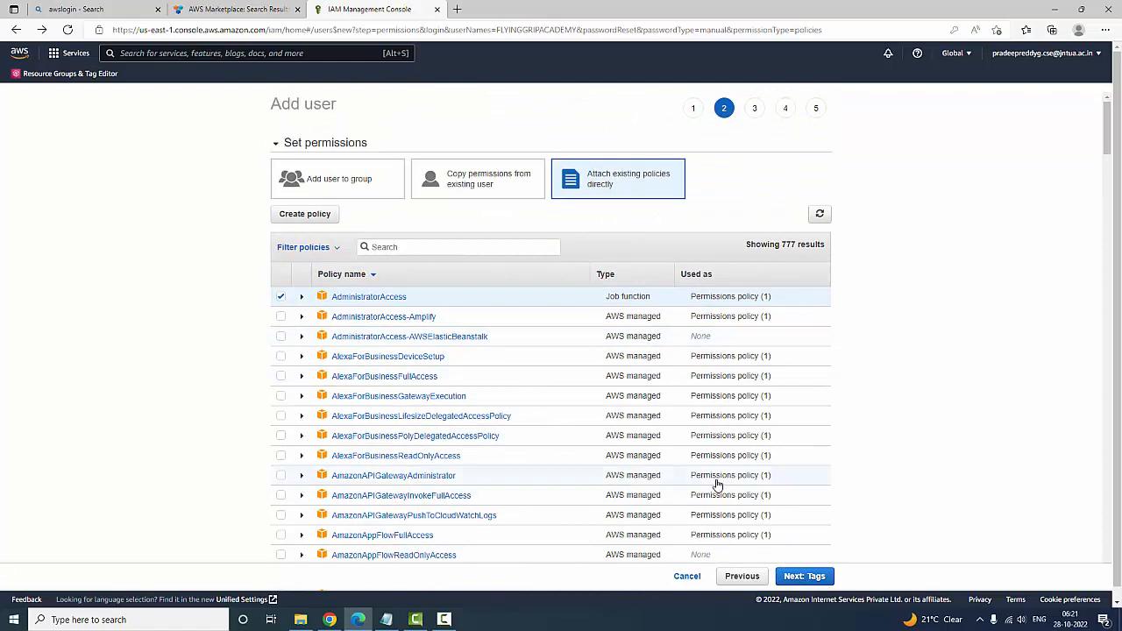
left_click(804, 577)
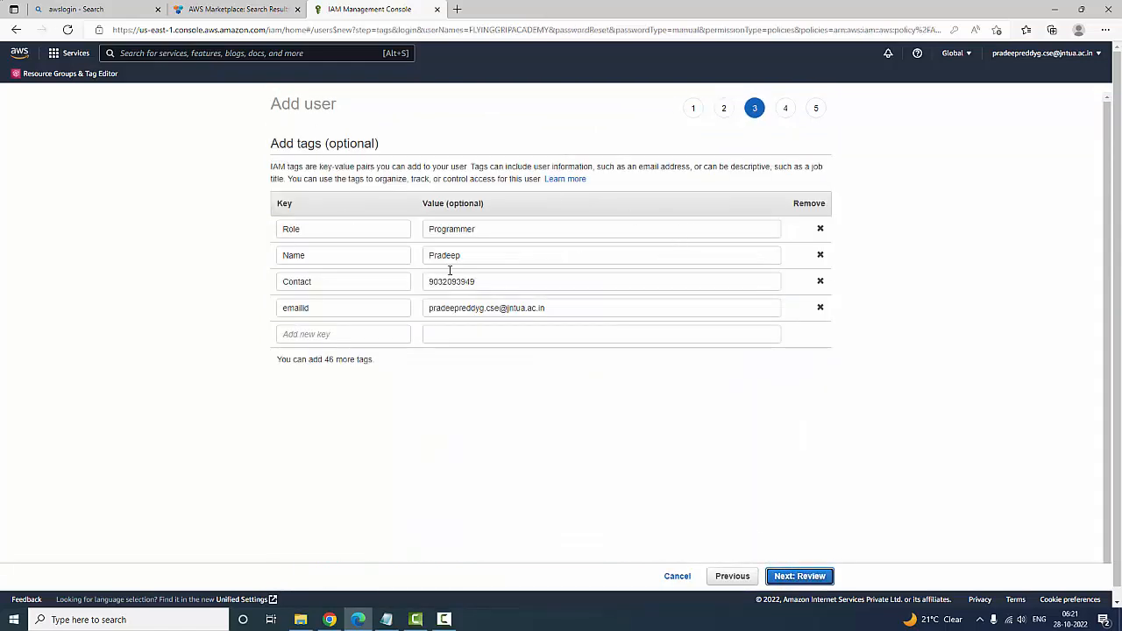
Review and create the user, then download its credentials as a CSV file.
left_click(779, 576)
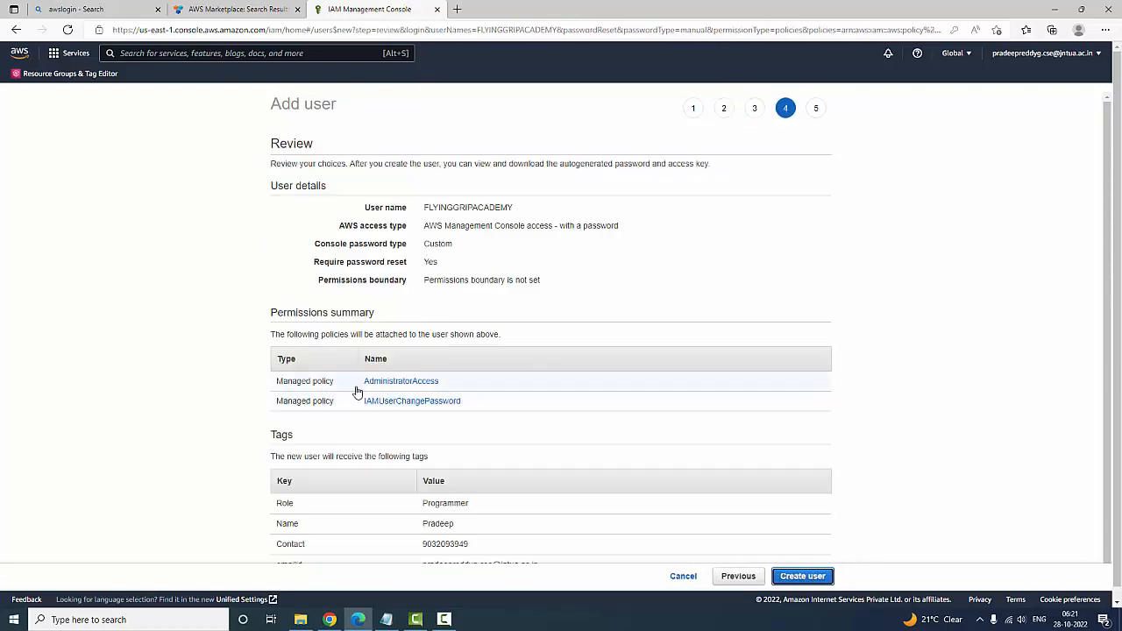
scroll(476, 394, "down", 1)
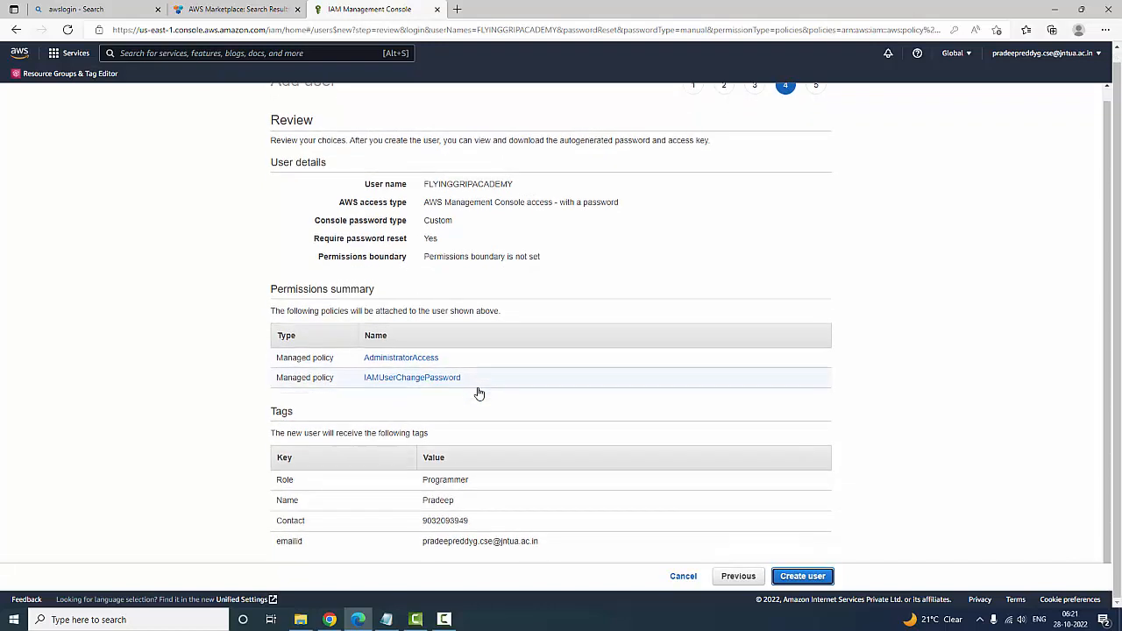
left_click(800, 578)
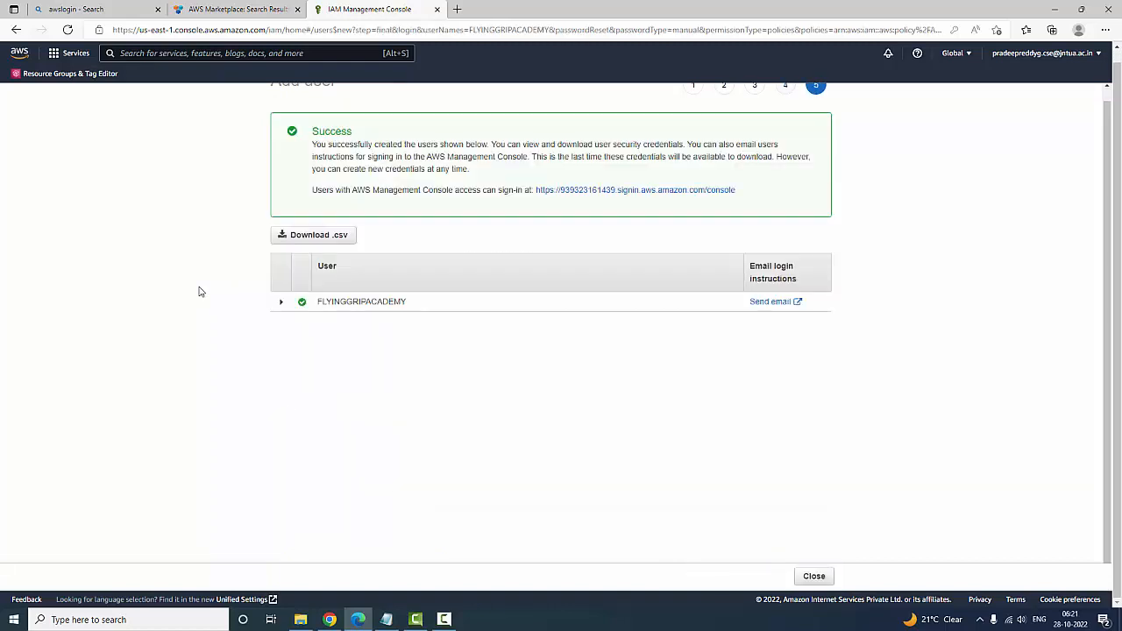
left_click(314, 240)
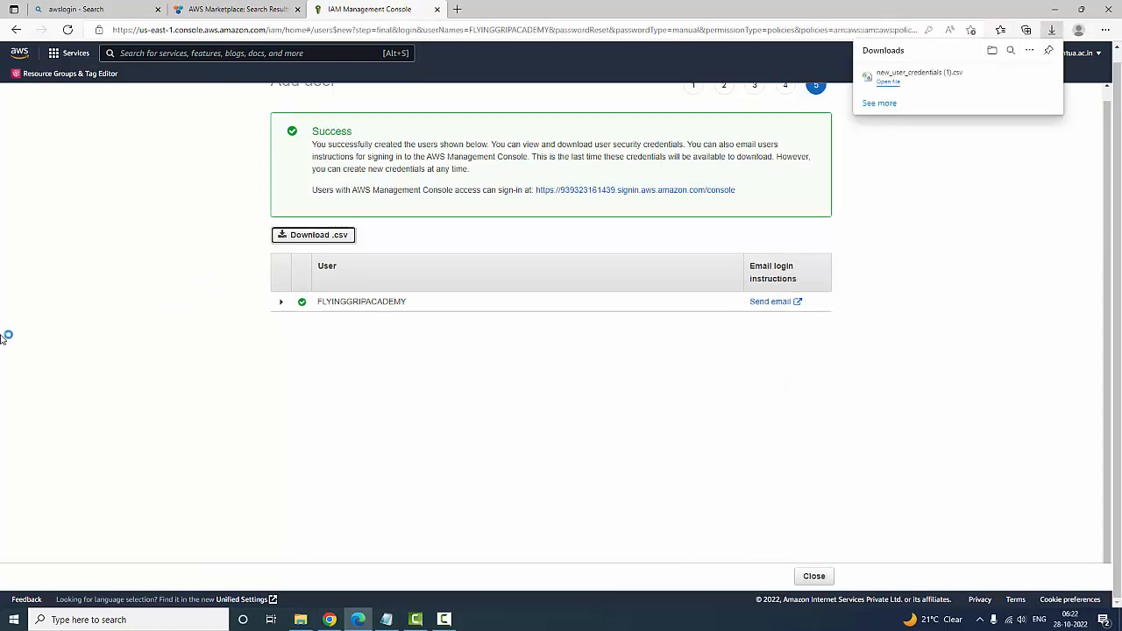
Close the downloads list and copy the console sign-in URL from the Success box.
left_click(976, 254)
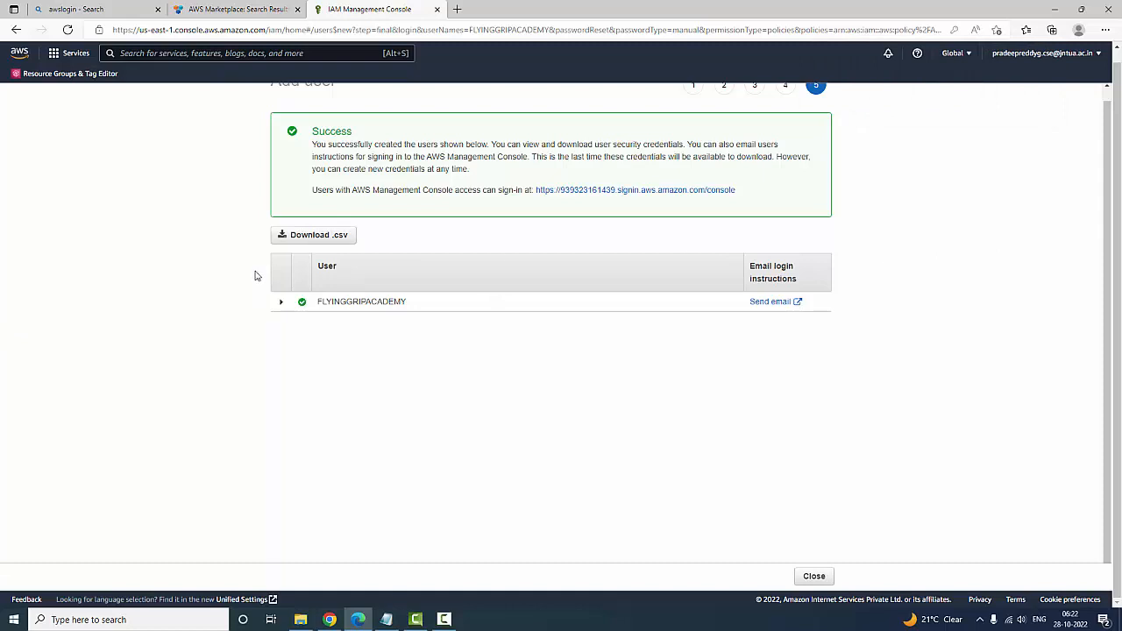
scroll(259, 276, "up", 1)
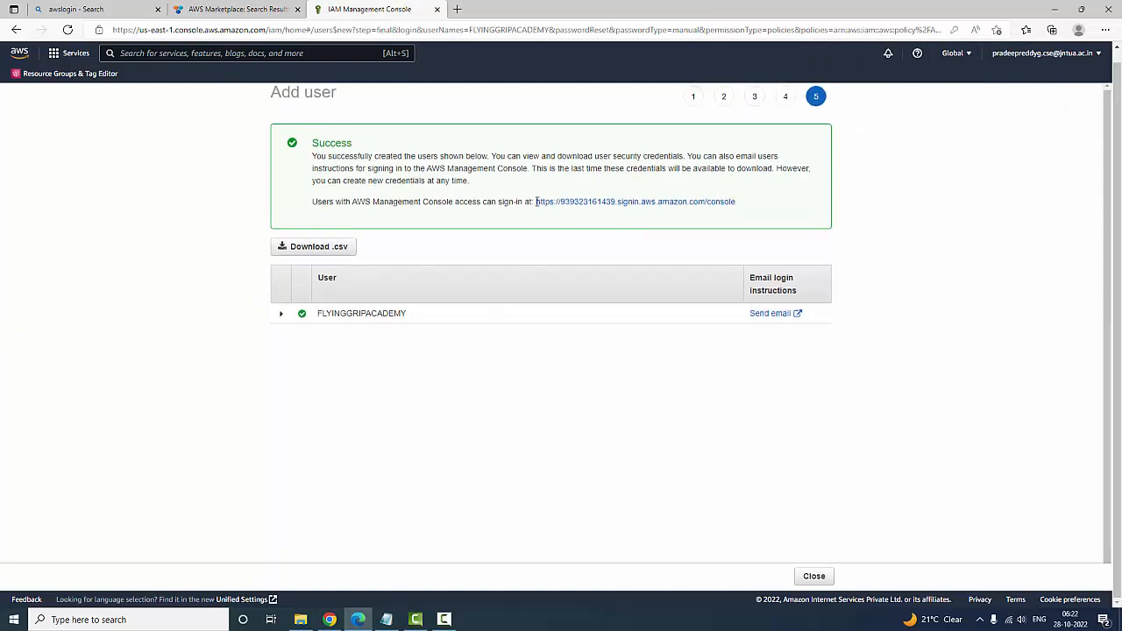
left_click_drag(534, 201, 738, 204)
right_click(729, 205)
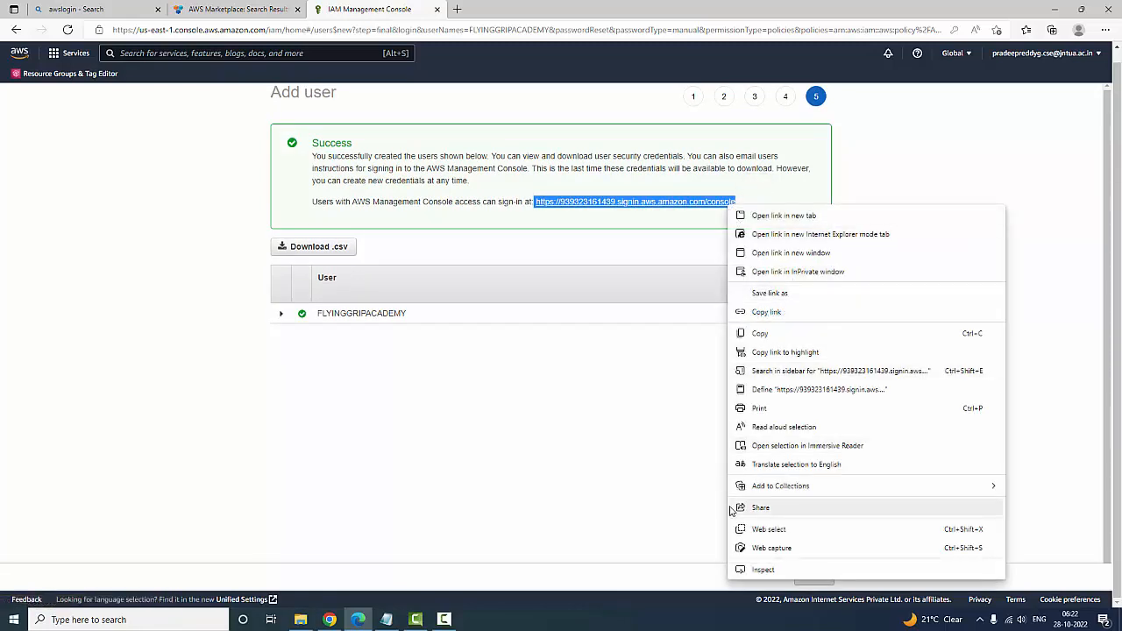
left_click(762, 334)
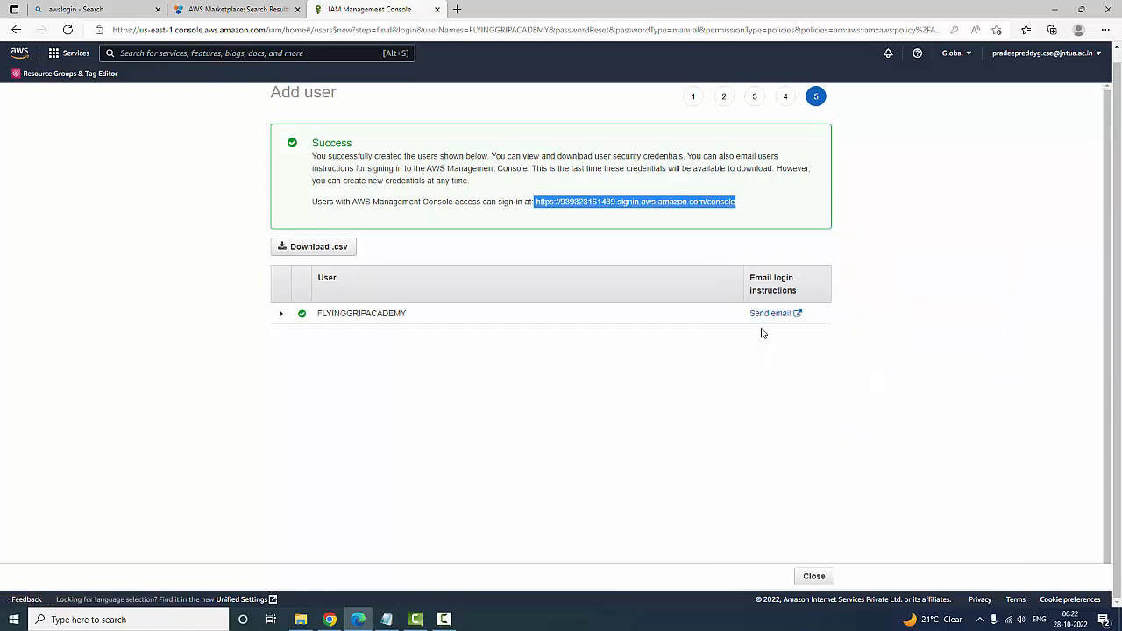
Paste the copied console sign-in URL into a new Notepad note, then return to Chrome.
key("super+r")
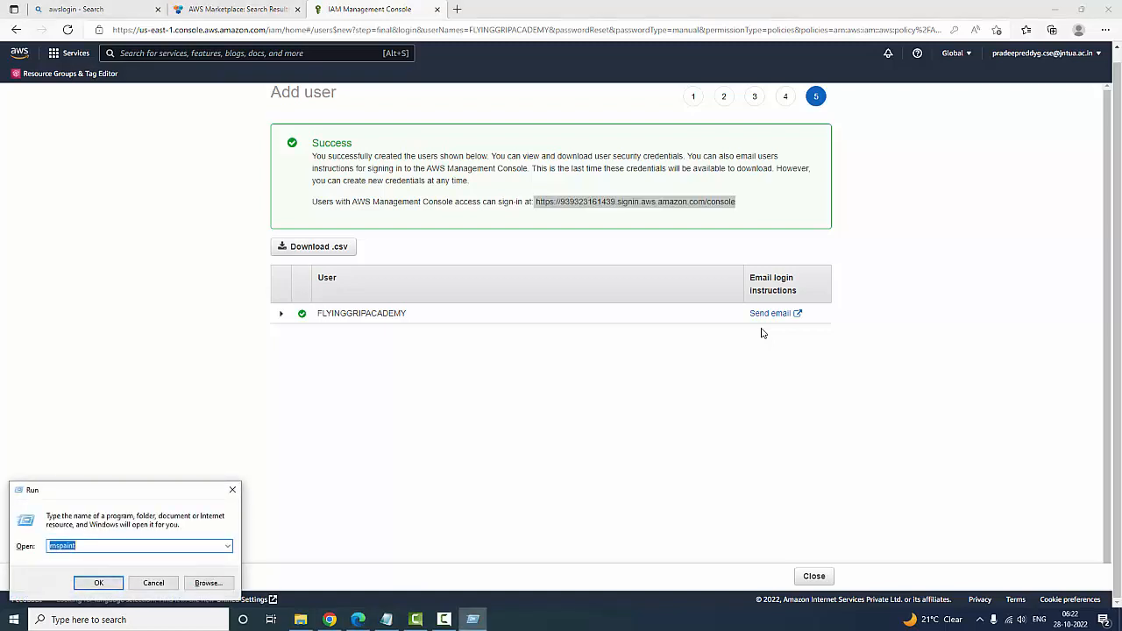
type("notepa")
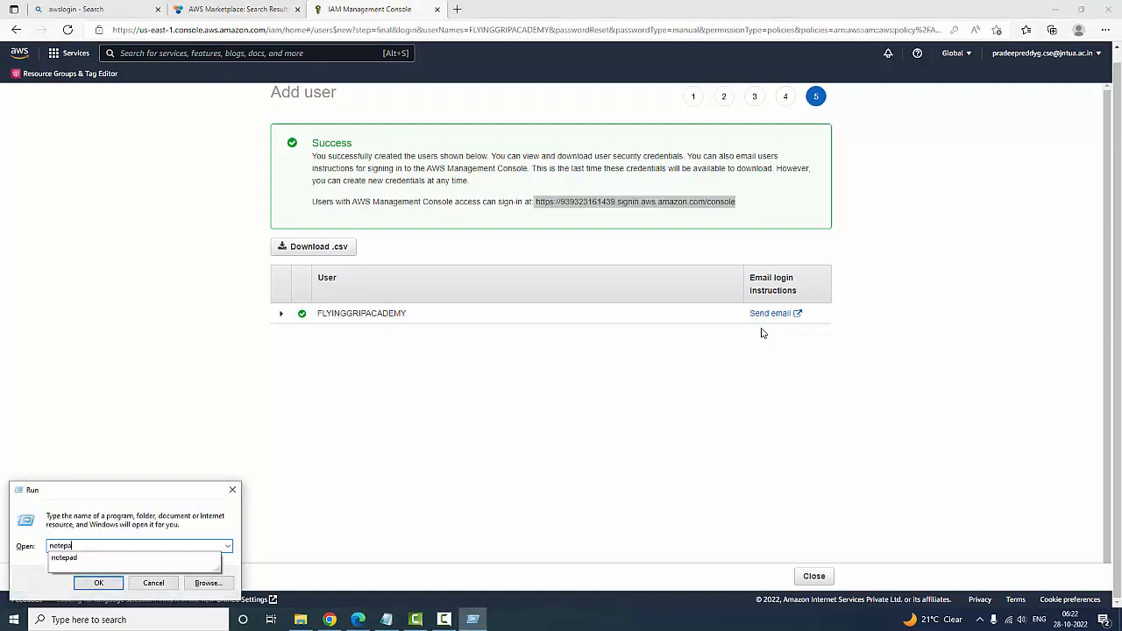
type("d")
key("Return")
type("https://939323161439.signin.aws.amazon.com/console")
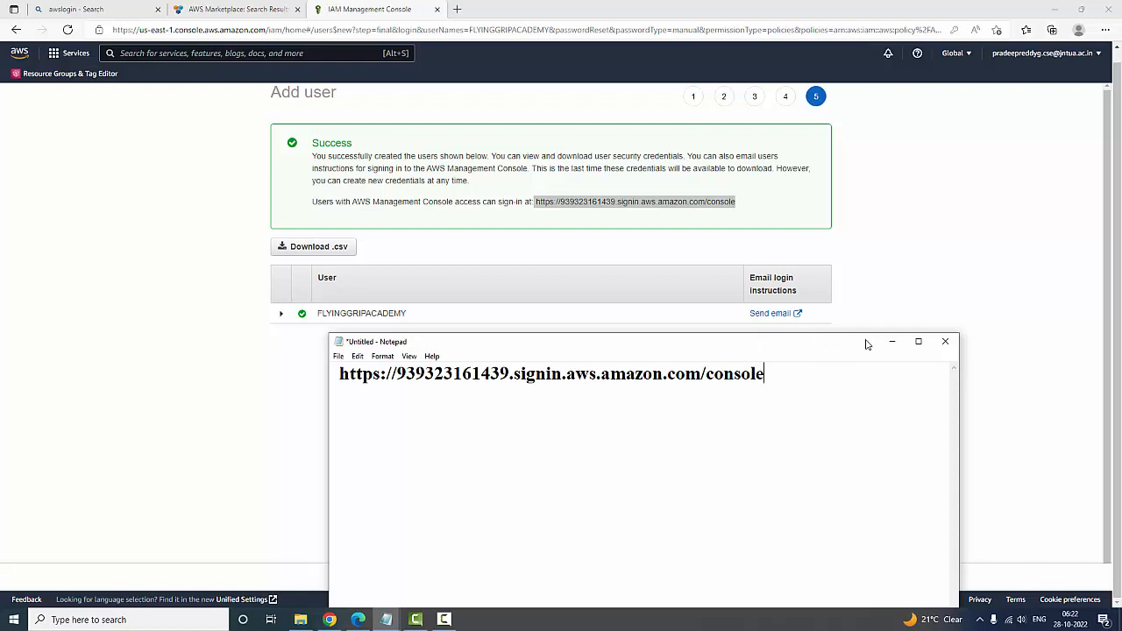
left_click_drag(396, 374, 510, 374)
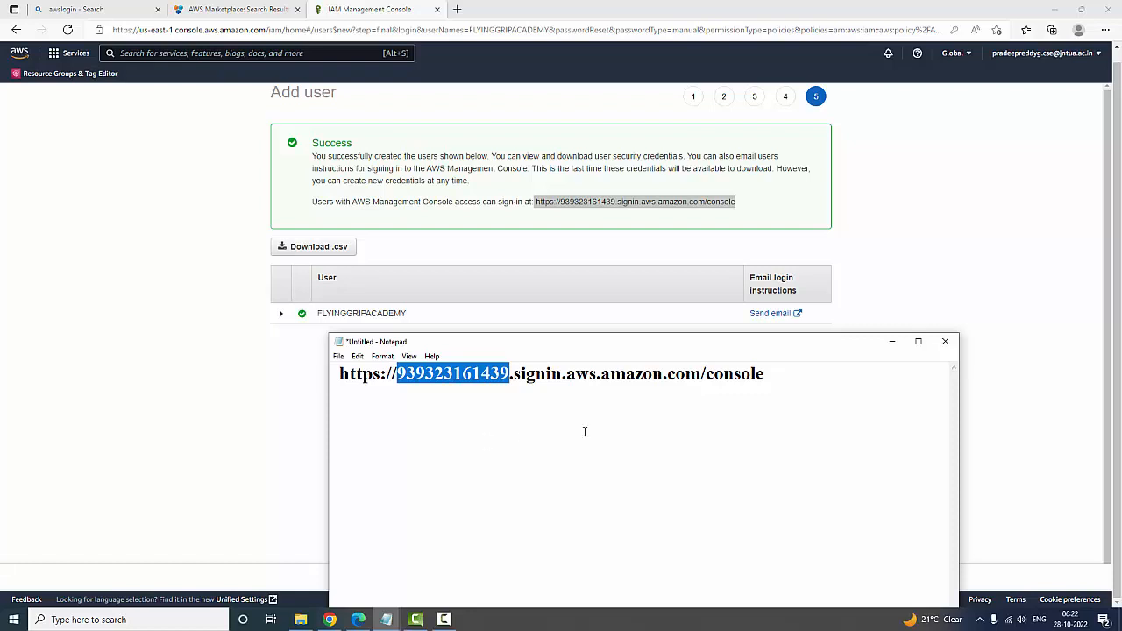
left_click(964, 304)
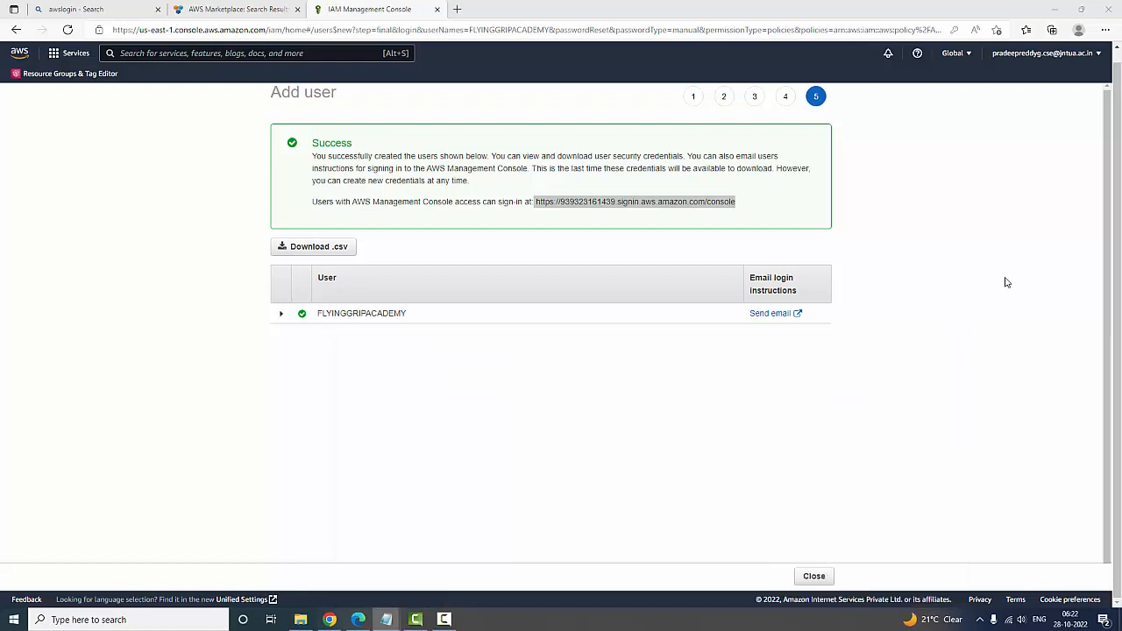
left_click(330, 620)
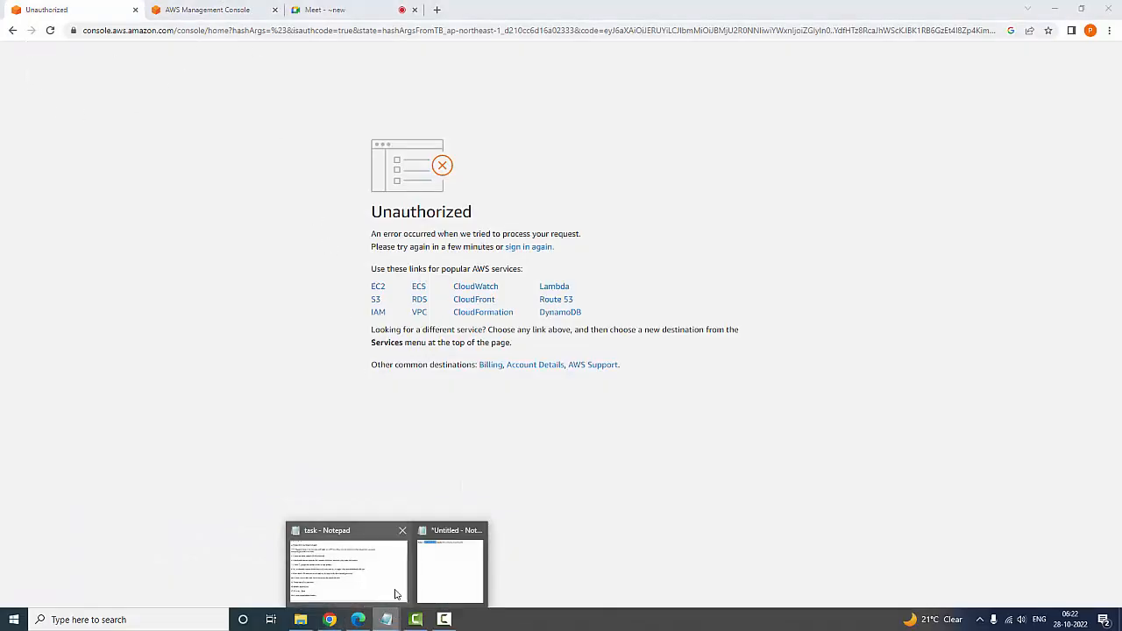
Copy the sign-in URL from Notepad and load it in Chrome's address bar.
left_click(430, 581)
left_click_drag(777, 383, 335, 374)
right_click(426, 373)
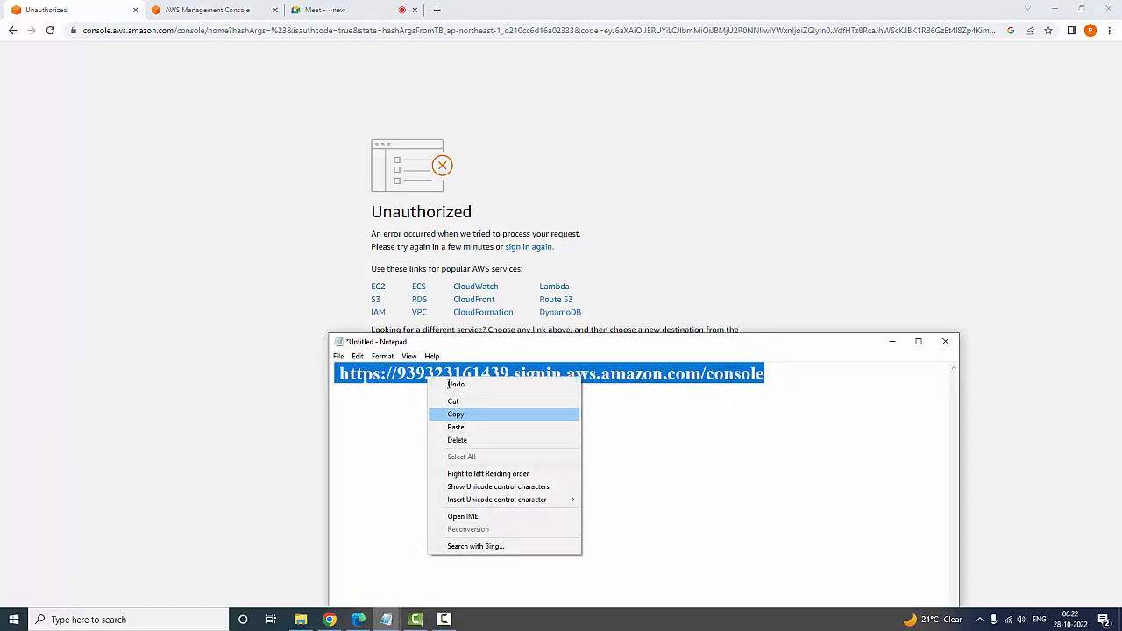
left_click(451, 413)
left_click(590, 44)
left_click(589, 26)
right_click(589, 26)
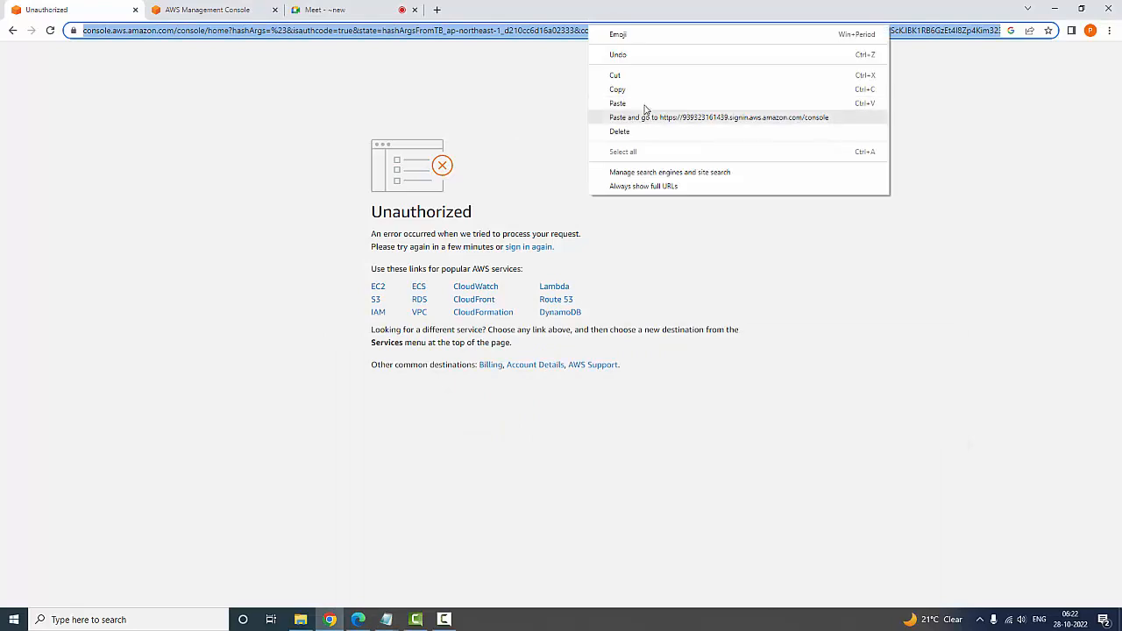
left_click(644, 103)
key("Return")
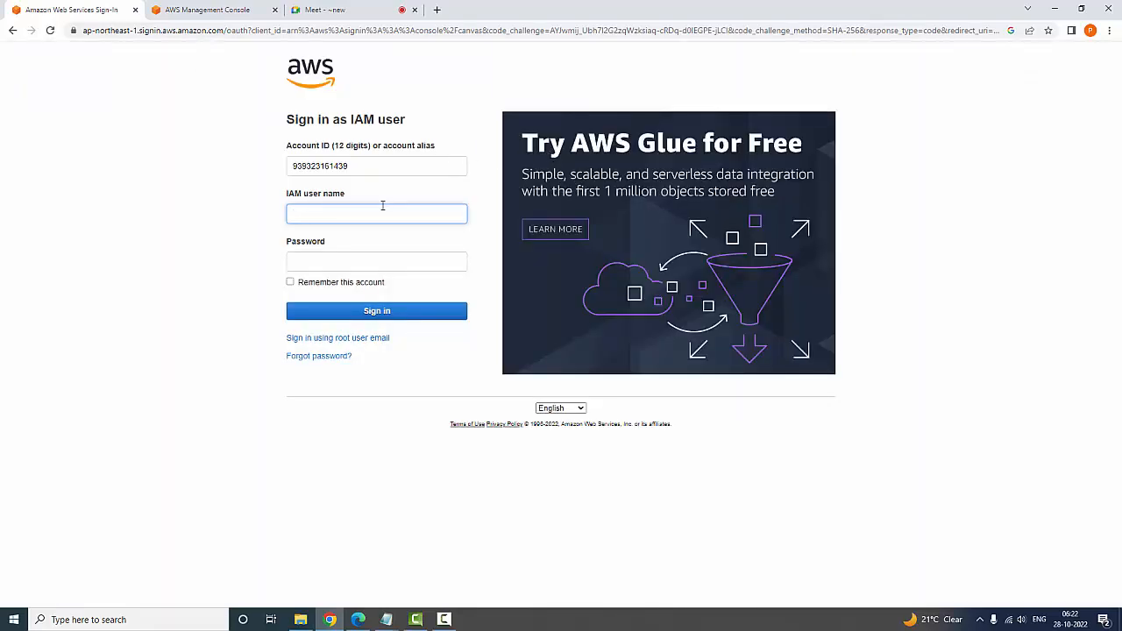
Sign in as IAM user FLYINGGRIPACADEMY with the account password, retrying after a wrong entry.
left_click(382, 214)
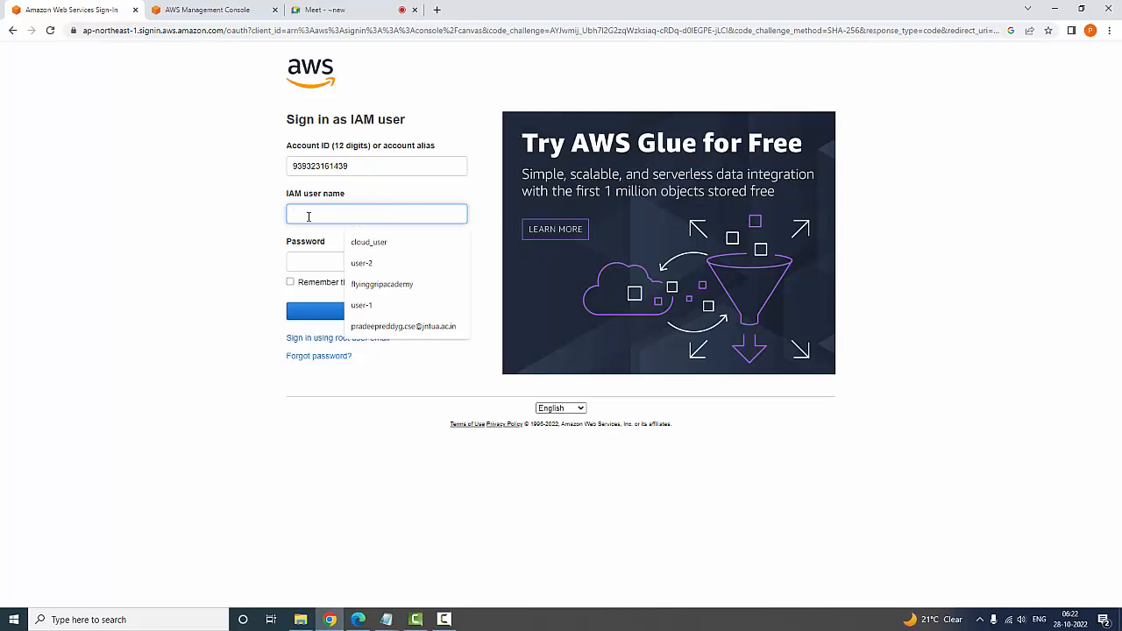
type("FLY")
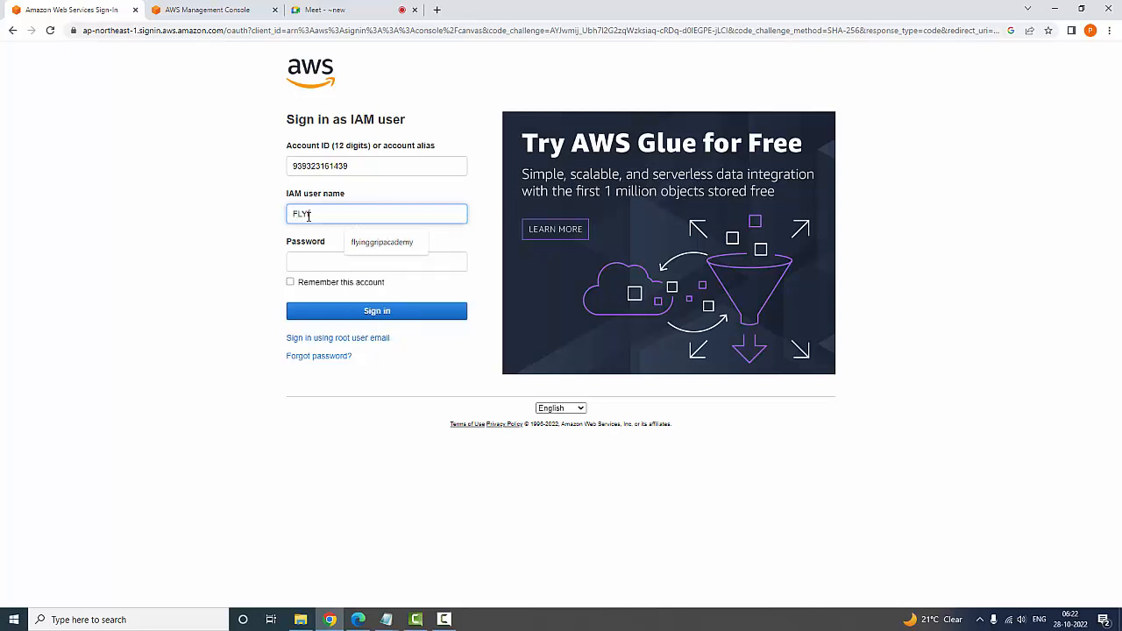
type("INGGRIPACADEMY")
left_click(321, 253)
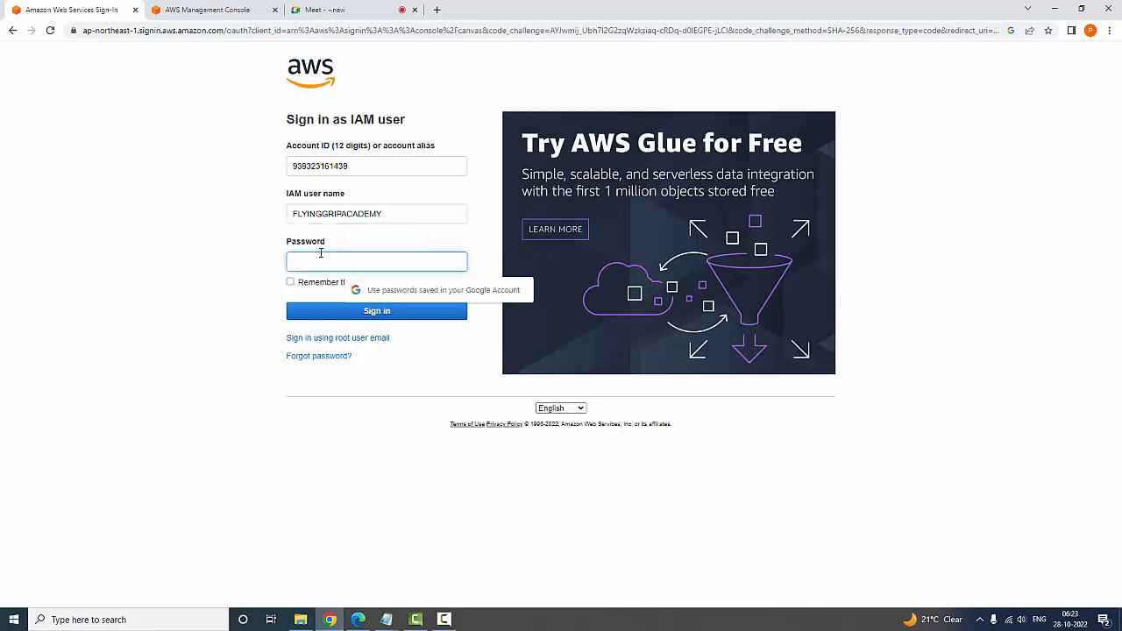
type("•")
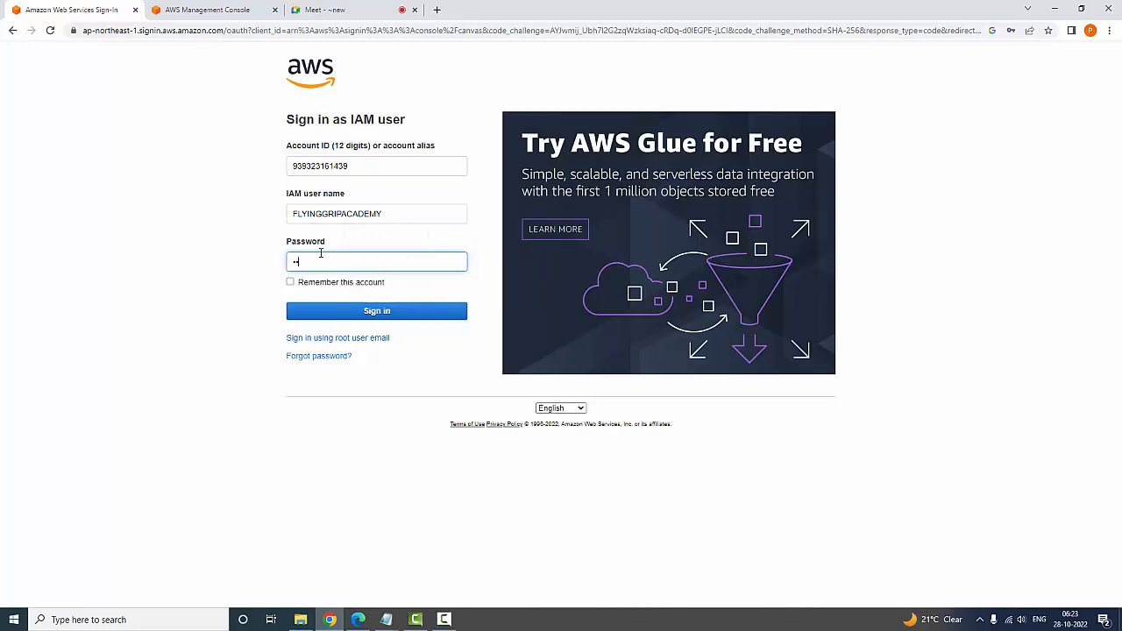
key("Return")
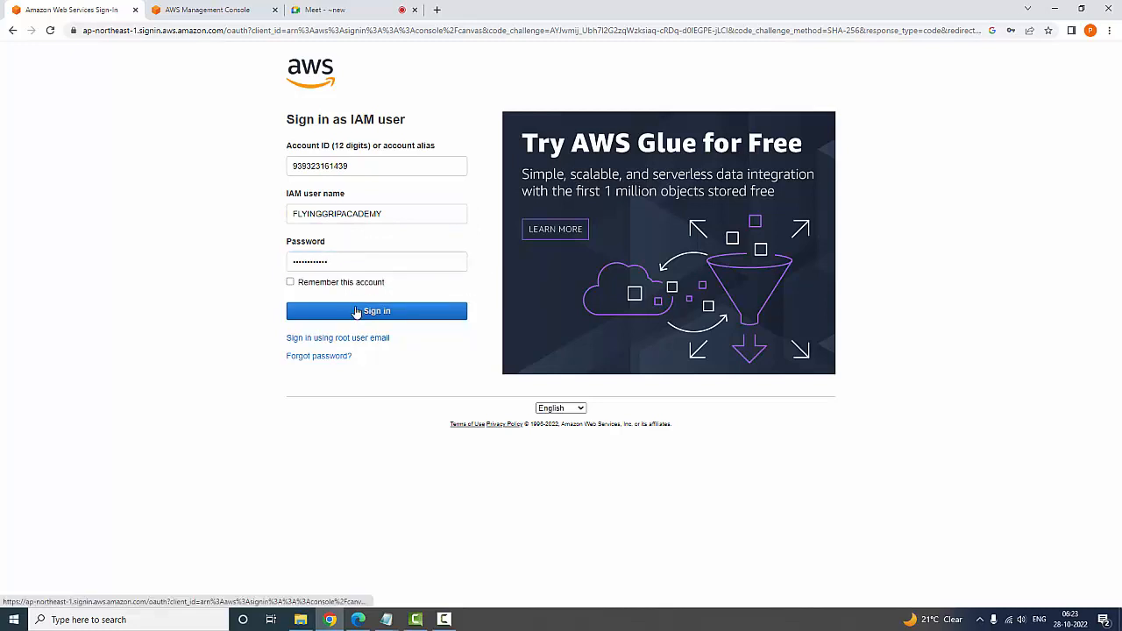
type("••••••••••")
key("Return")
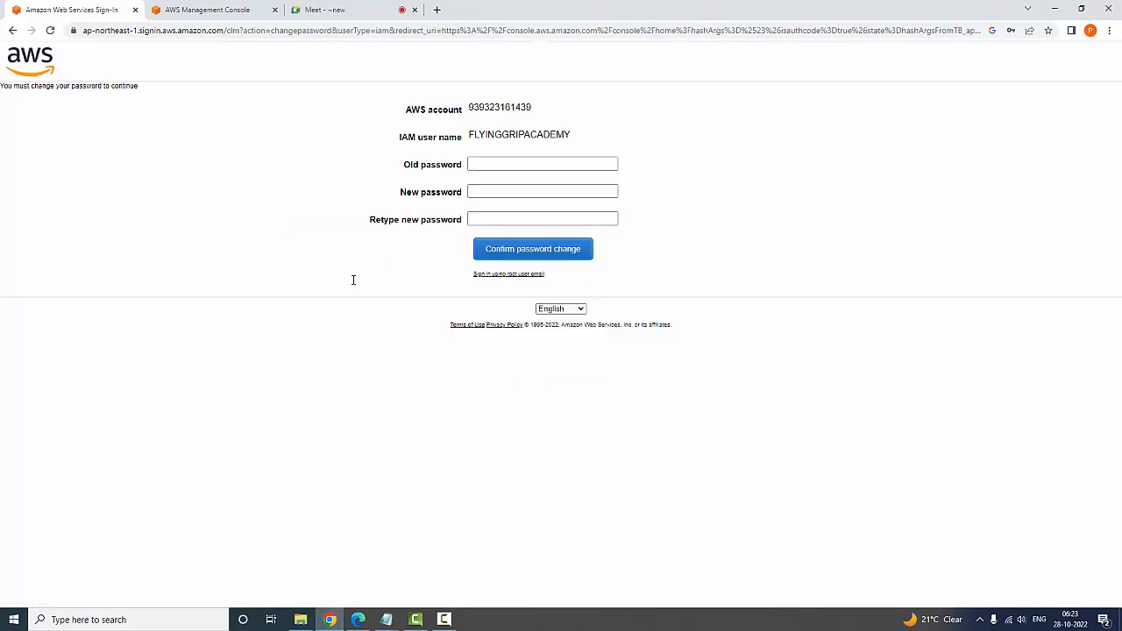
left_click(516, 161)
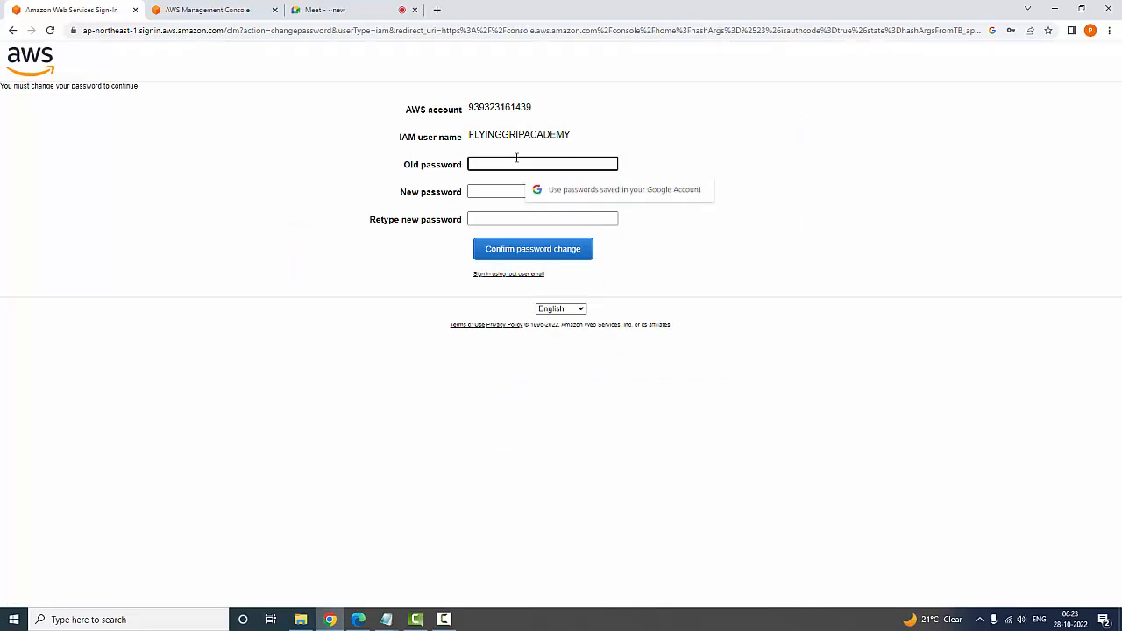
Enter the old password and the new password on the password-change form.
type("••")
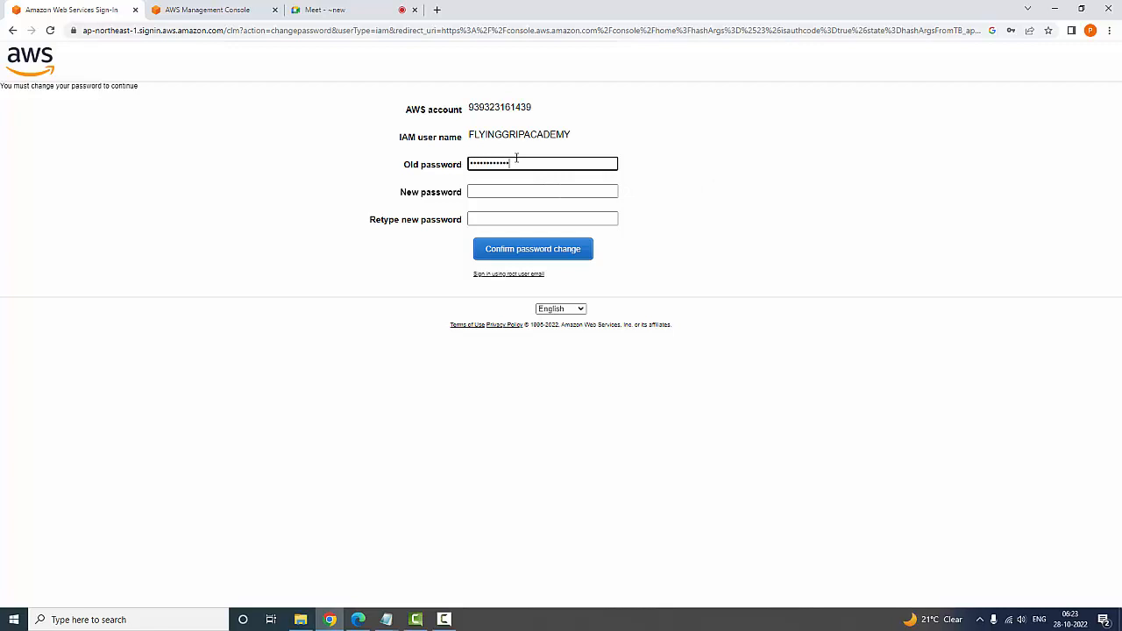
key("Tab")
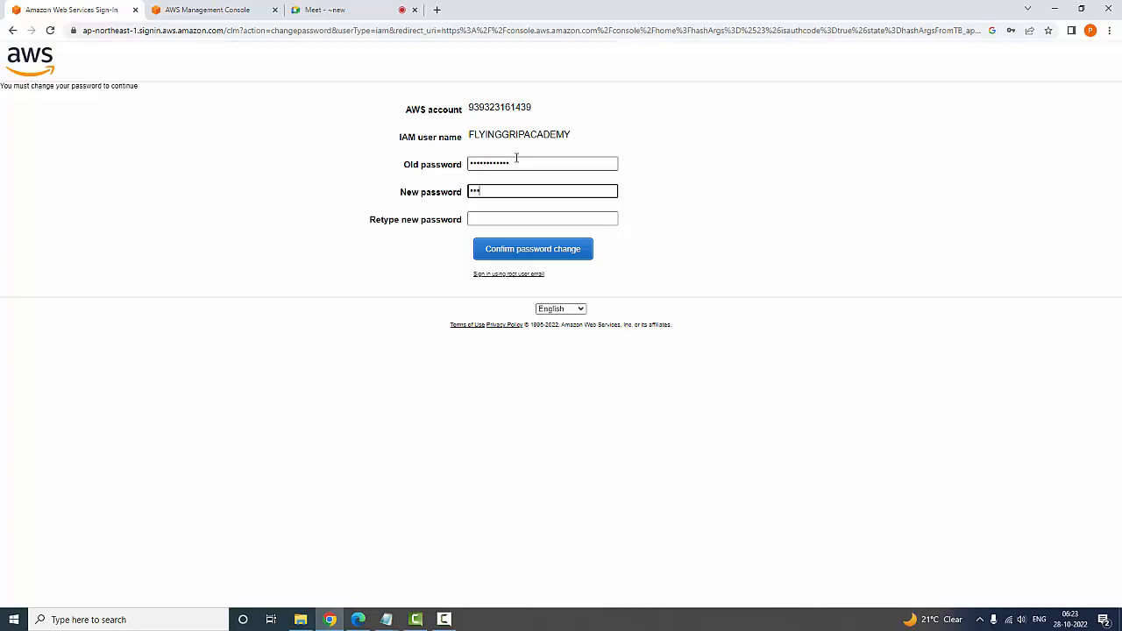
type("*************")
key("Tab")
Retype the new password, confirm the change, and switch the region to Asia Pacific (Mumbai).
type("*************")
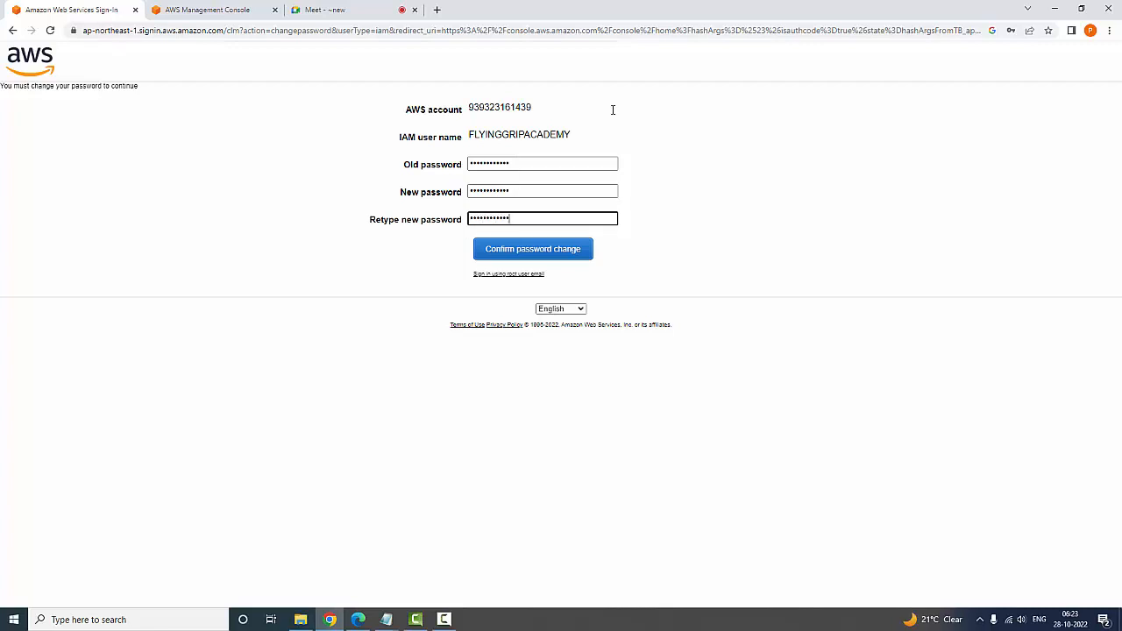
left_click(552, 251)
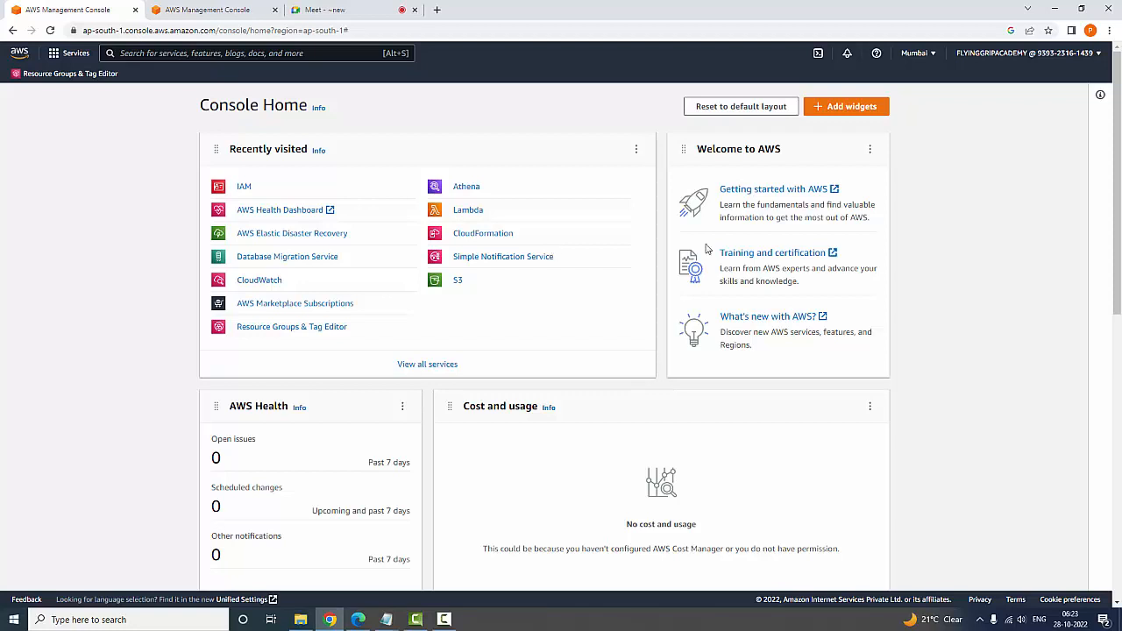
left_click(933, 54)
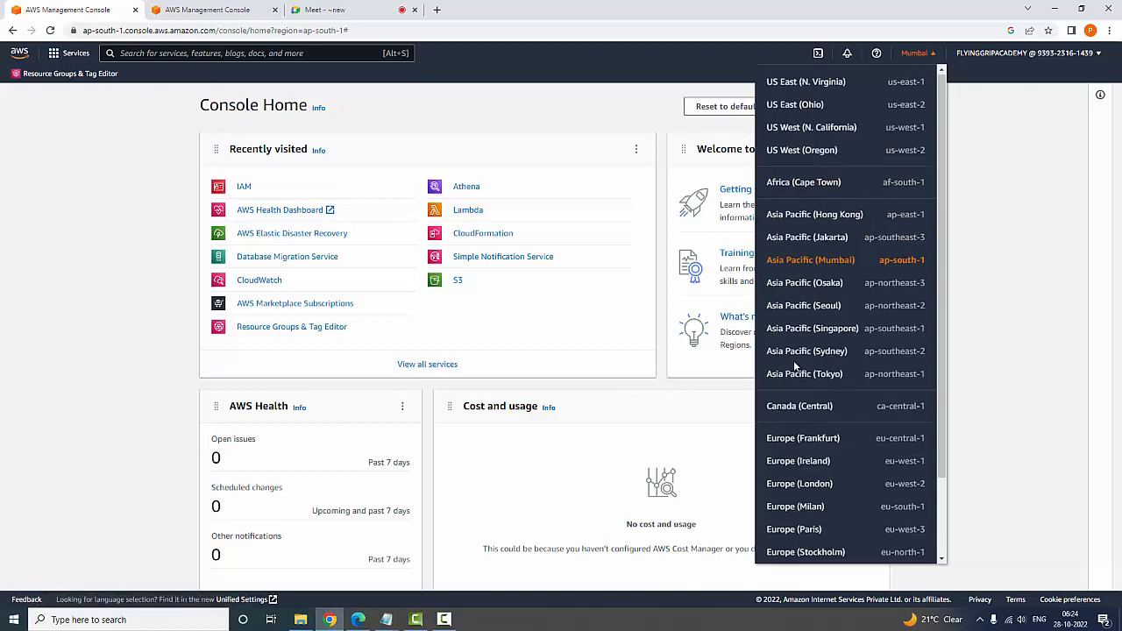
scroll(794, 360, "down", 1)
scroll(794, 366, "up", 1)
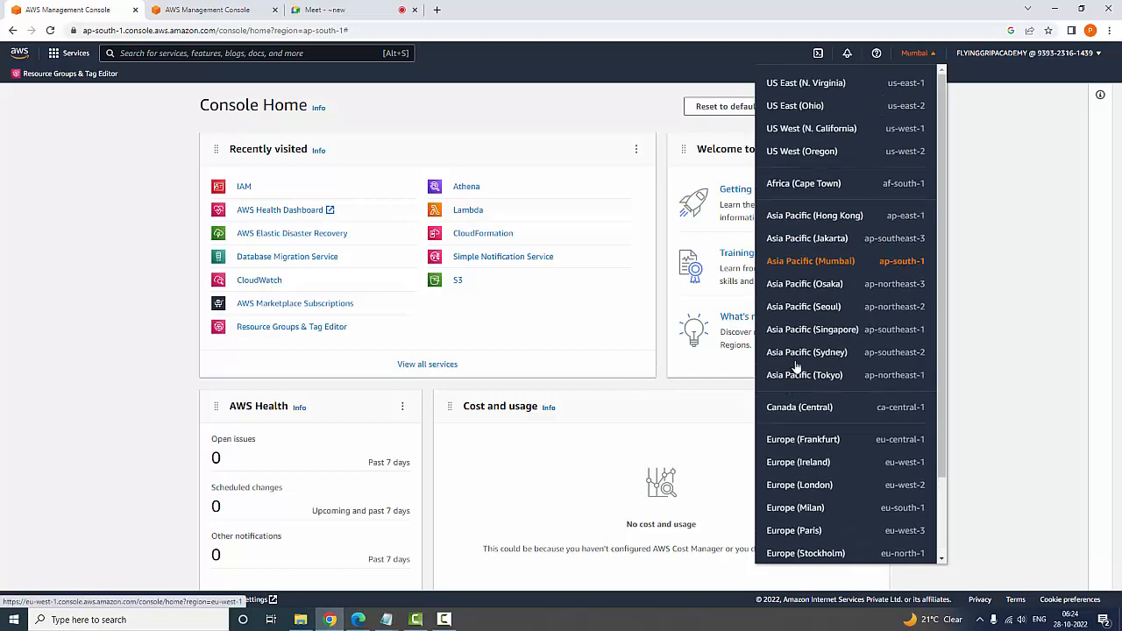
left_click(830, 268)
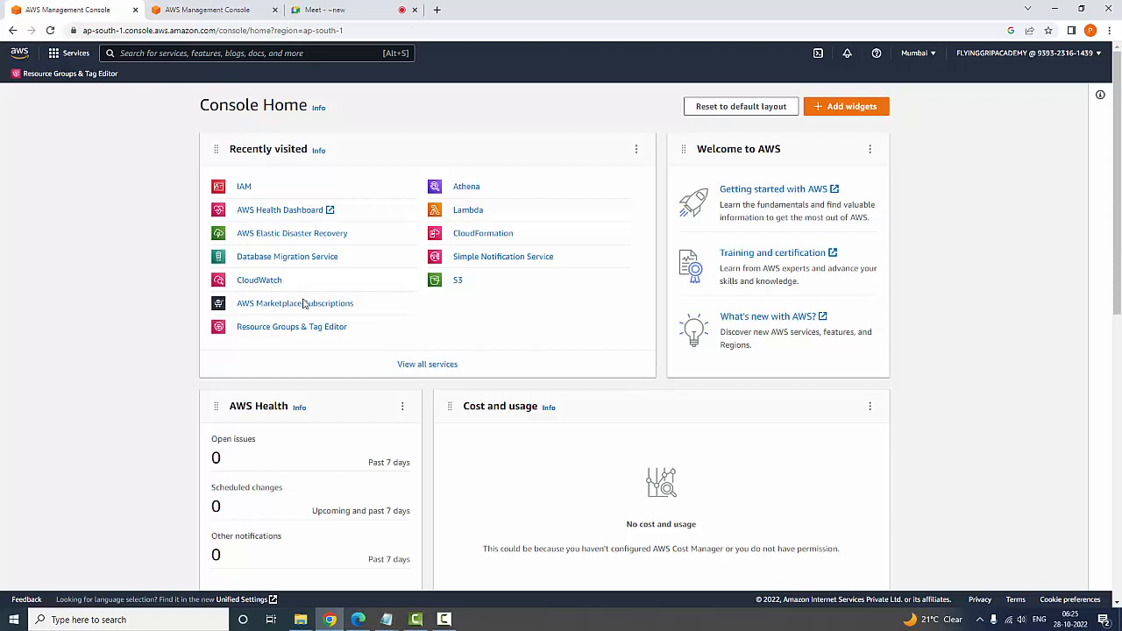
Open IAM from Recently visited, then return to Edge's Add user success page.
left_click(244, 186)
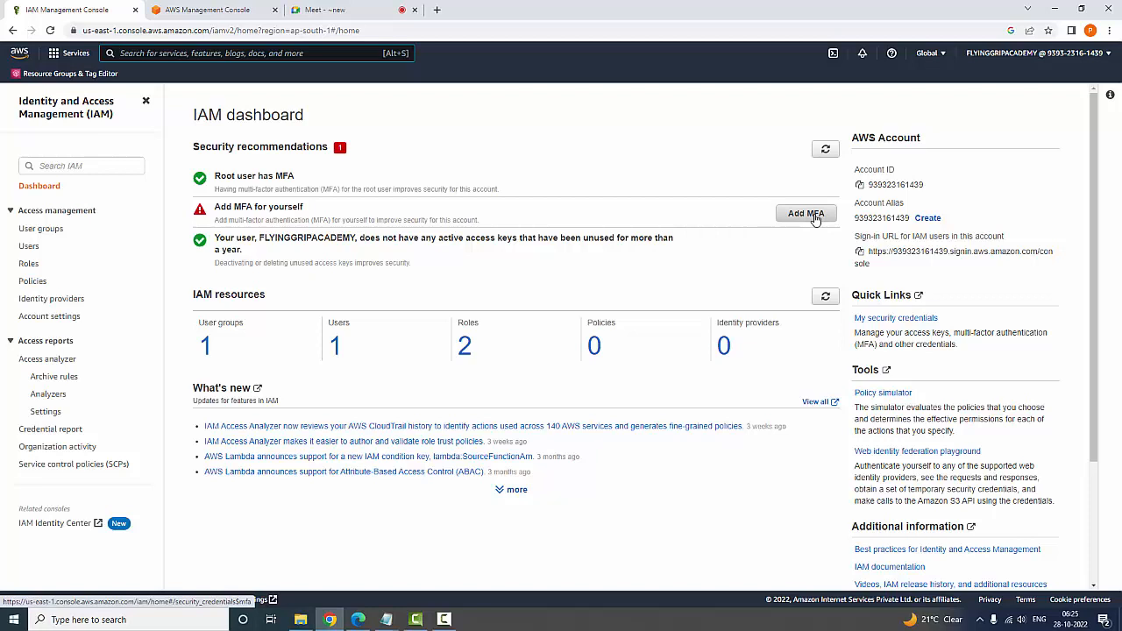
left_click(359, 620)
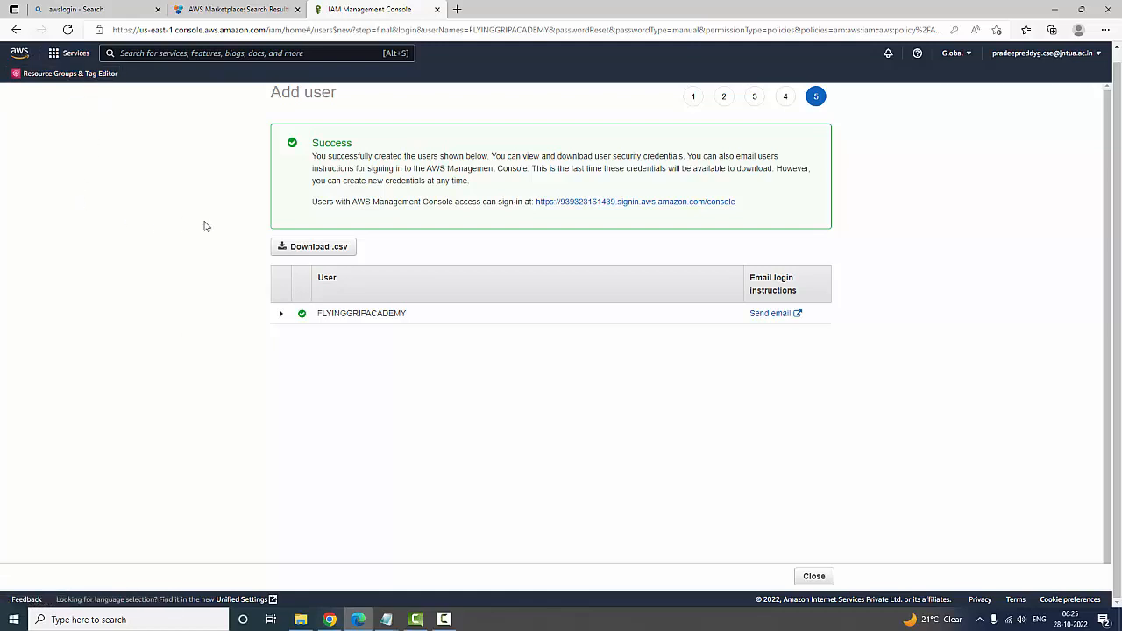
Leave the Add user wizard and open FLYINGGRIPACADEMY's Security credentials tab.
left_click(16, 30)
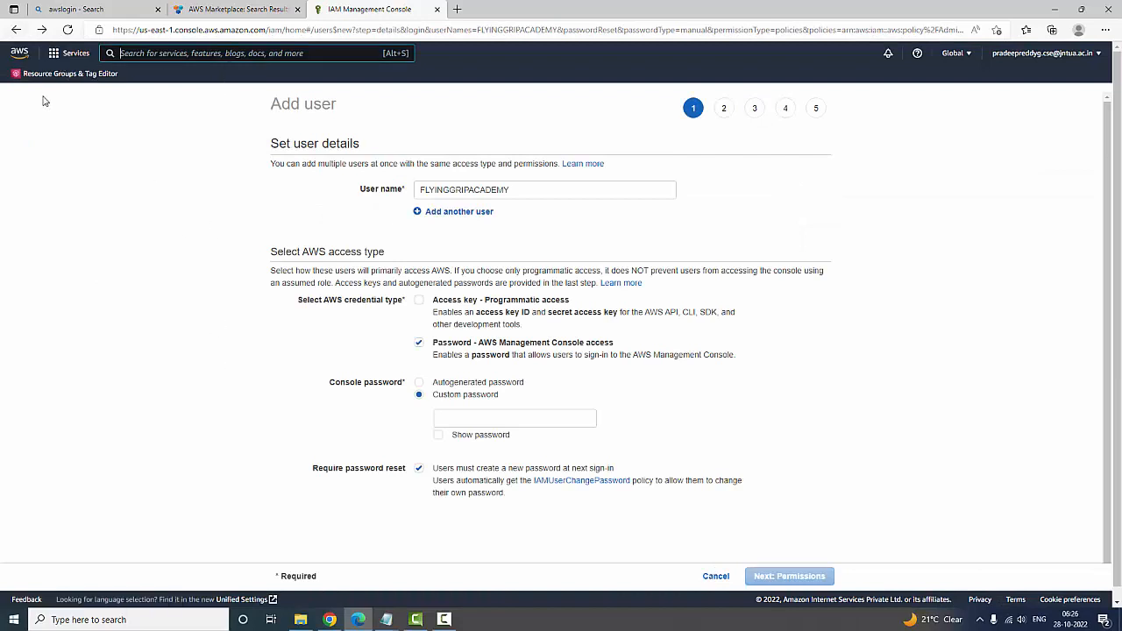
left_click(714, 576)
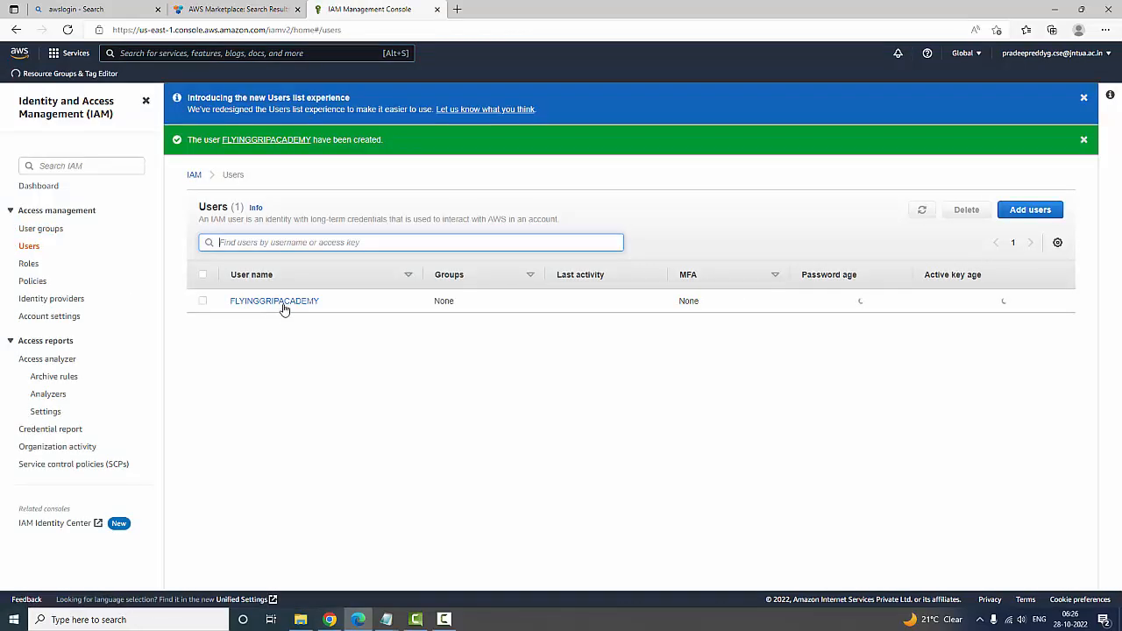
left_click(285, 304)
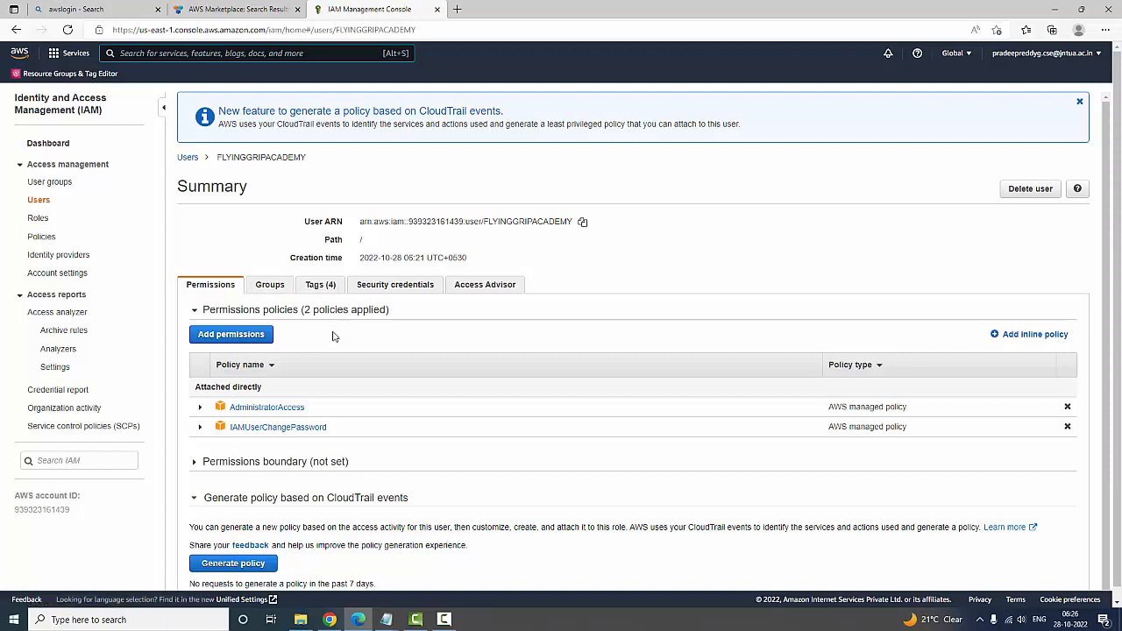
left_click(424, 287)
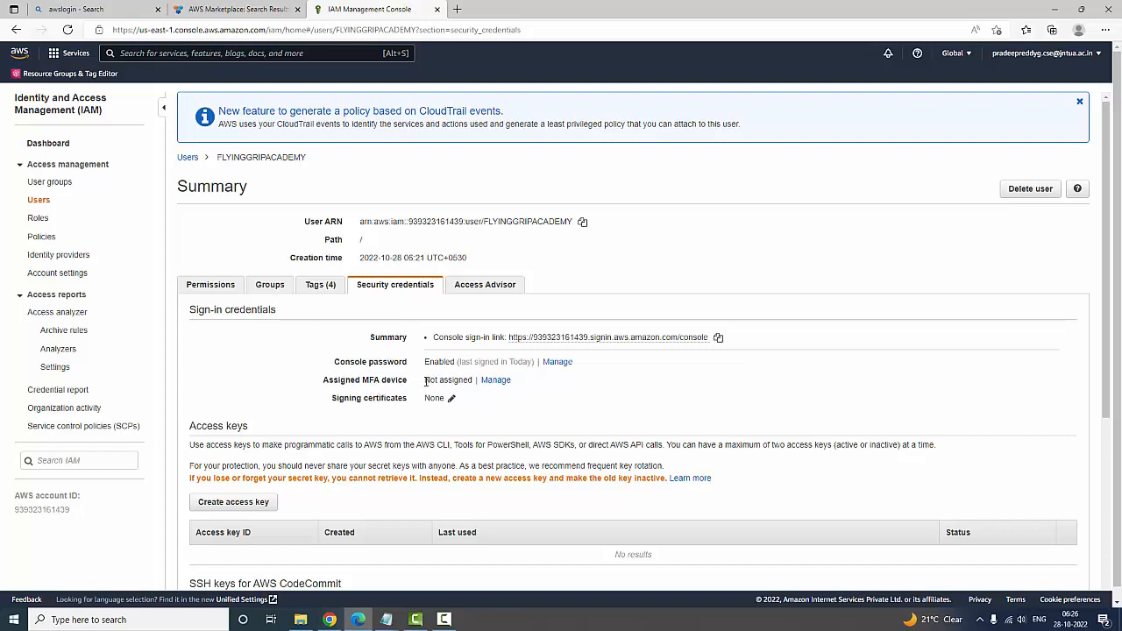
Start assigning a virtual MFA device and reveal its QR code for the authenticator app.
left_click_drag(425, 380, 474, 380)
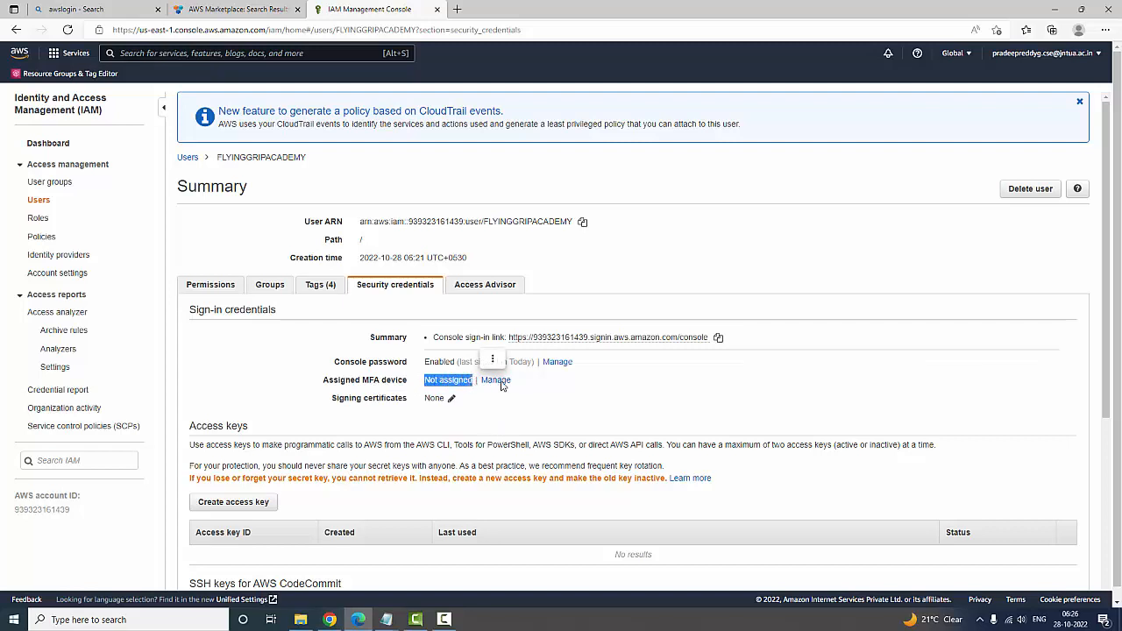
left_click(497, 380)
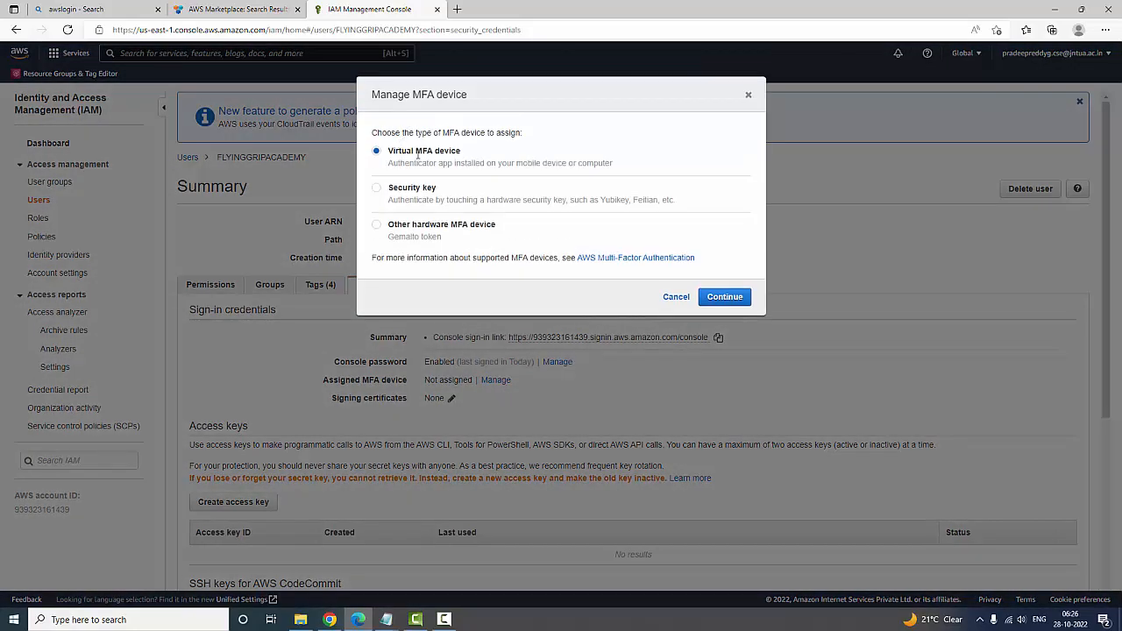
left_click_drag(416, 152, 465, 156)
left_click(725, 298)
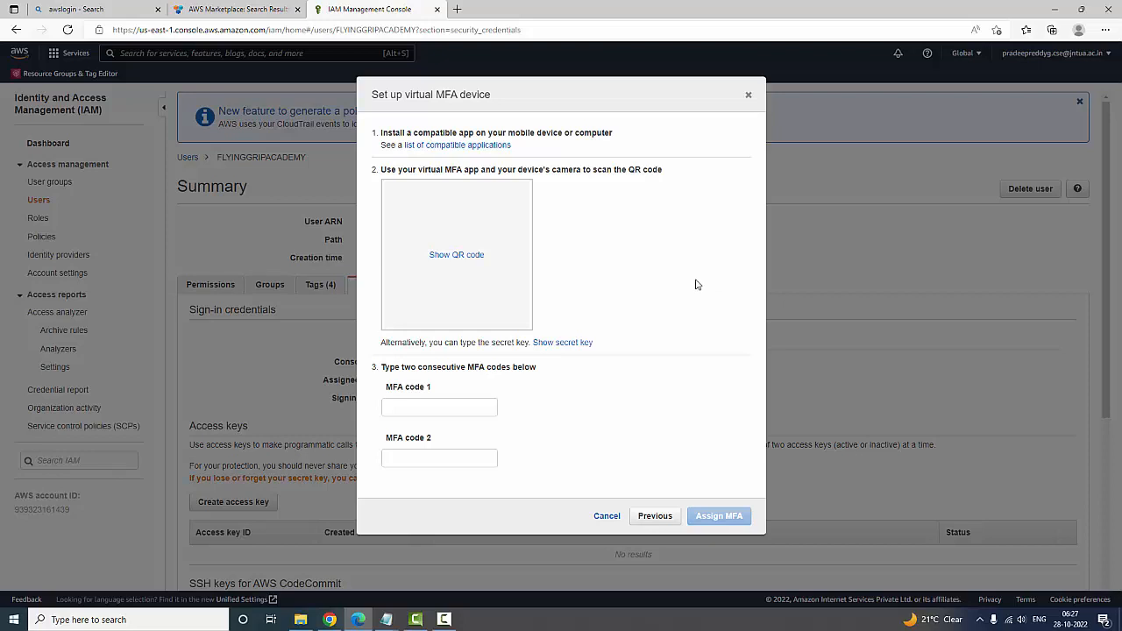
left_click(471, 256)
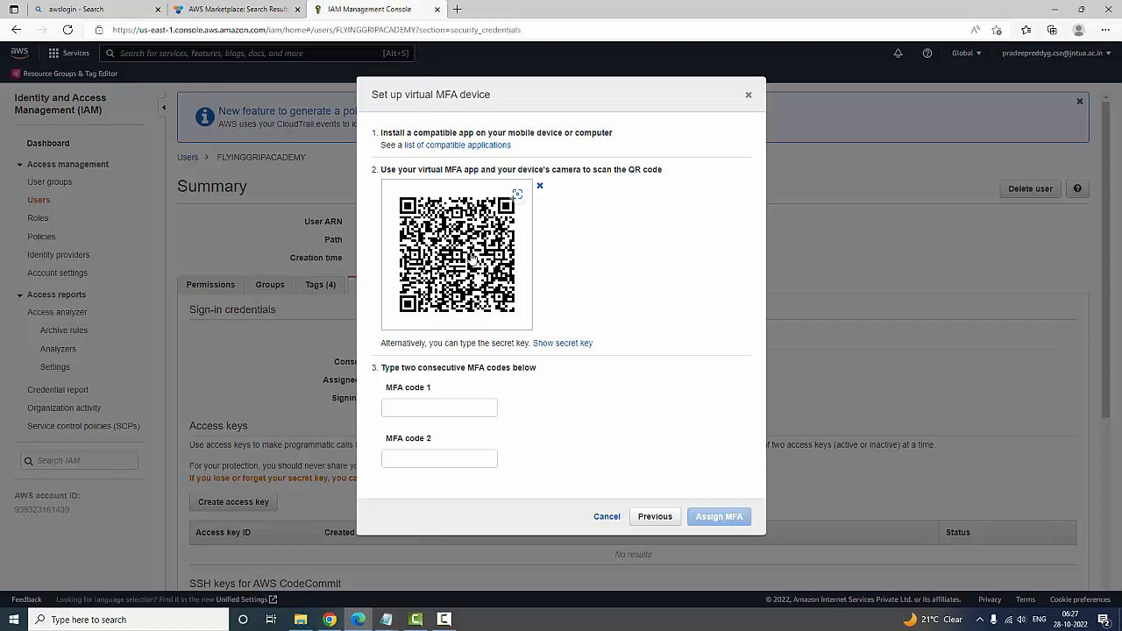
Enter two consecutive authenticator codes, assign the MFA device, and close the success message.
left_click(431, 403)
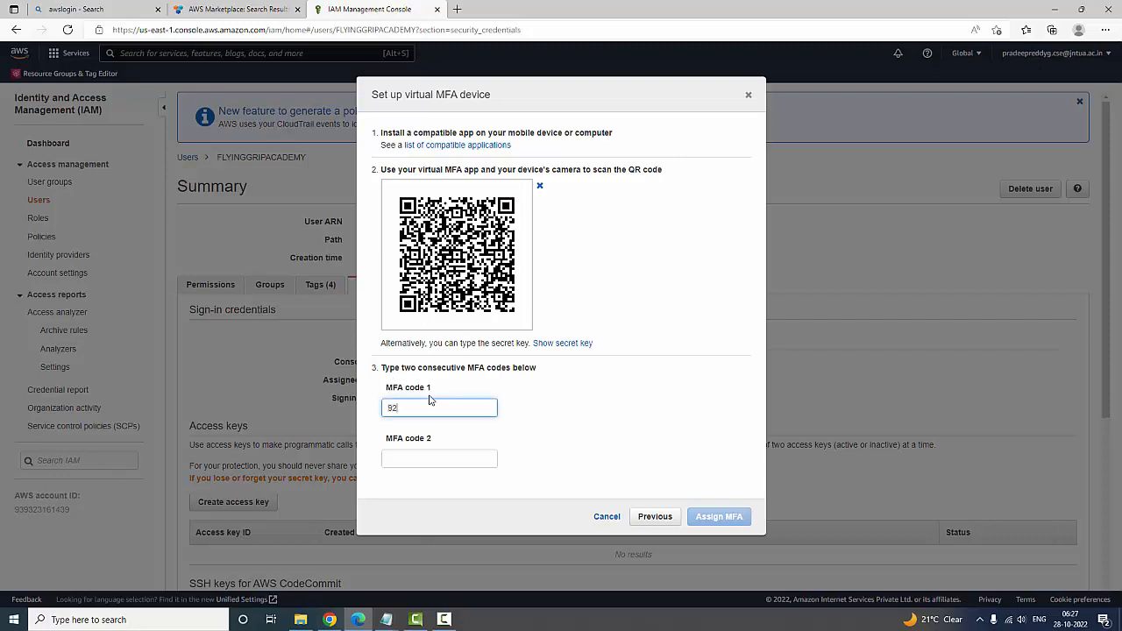
left_click(431, 459)
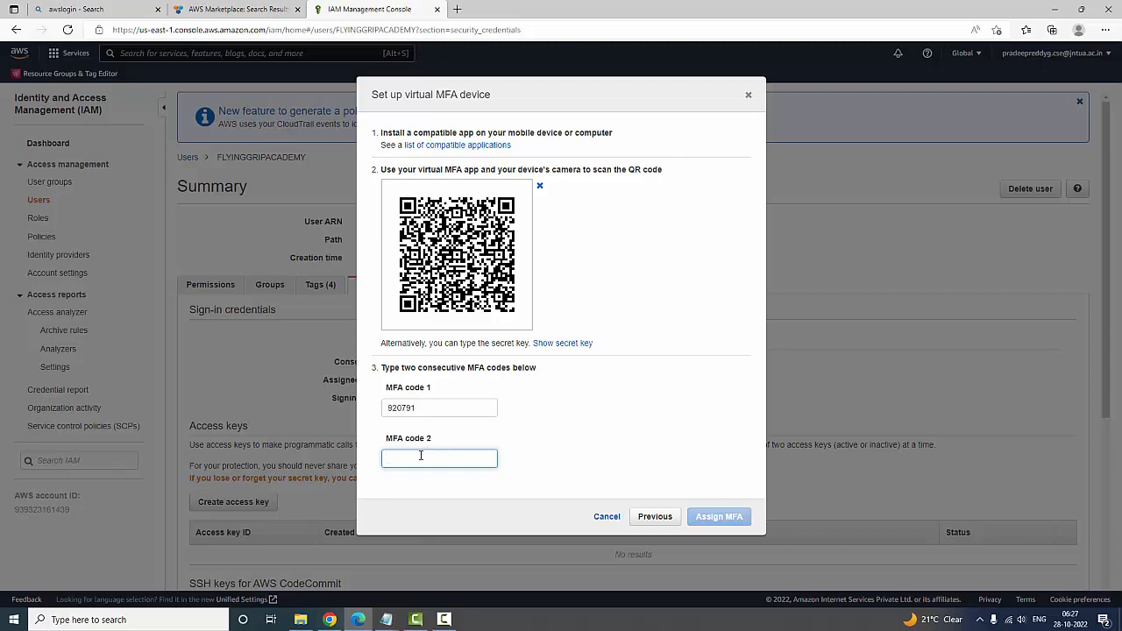
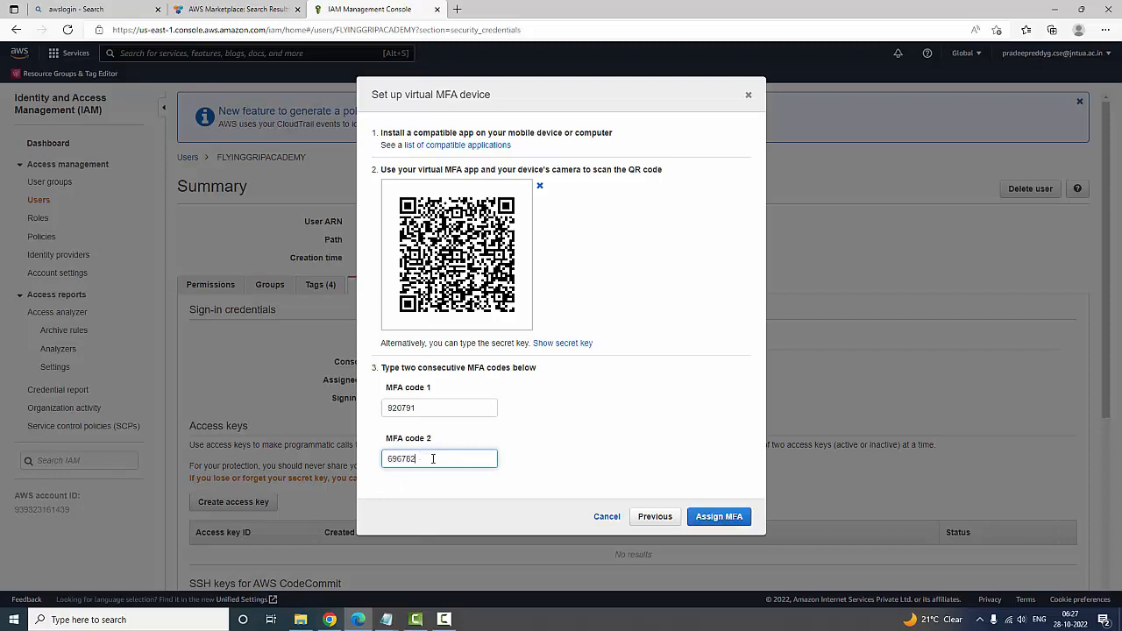
left_click(729, 519)
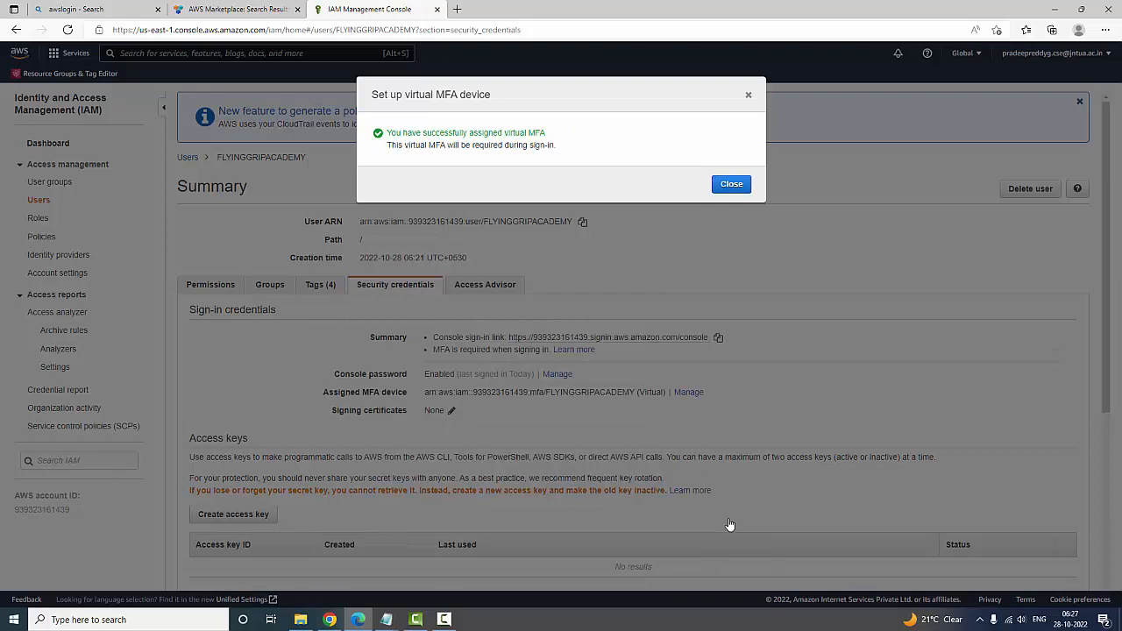
left_click(741, 190)
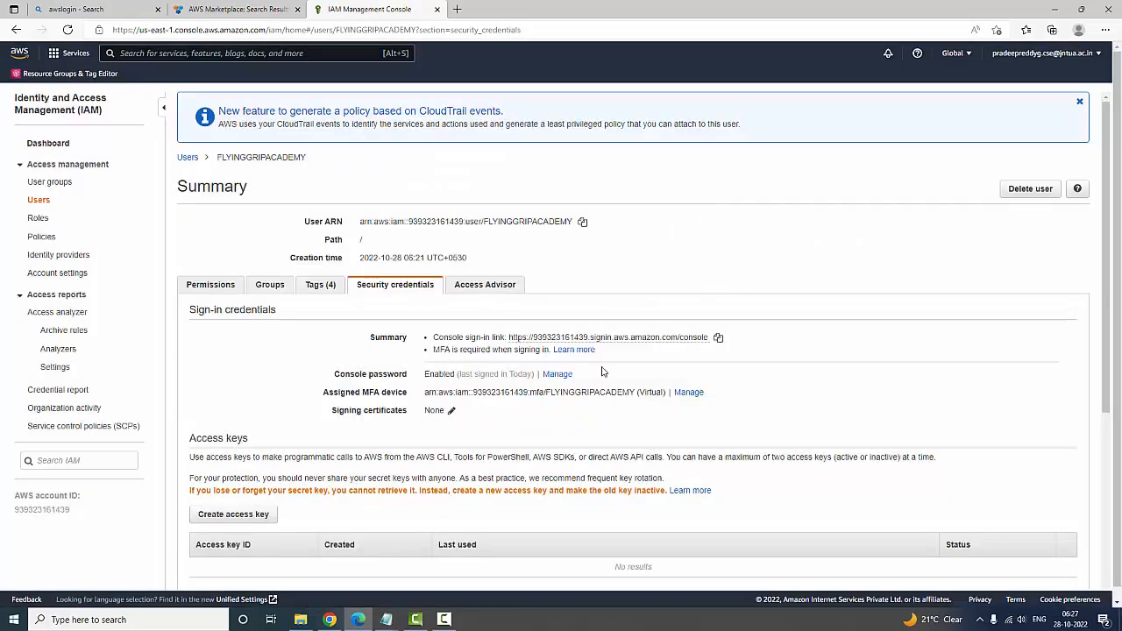
Sign out of the AWS console in the other browser window and go back.
left_click(330, 620)
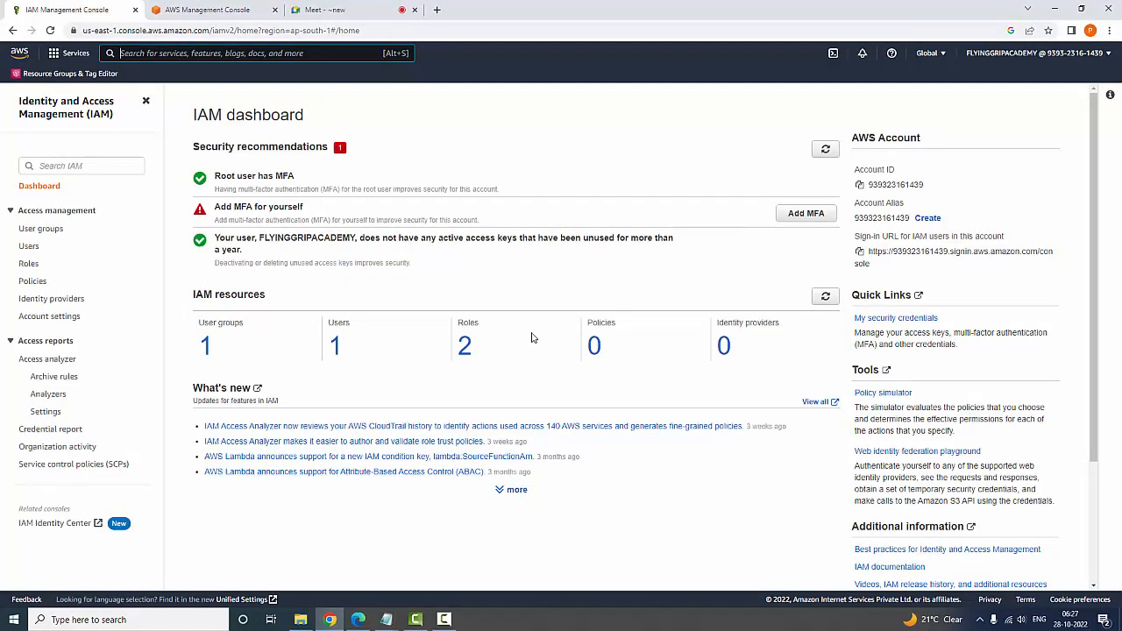
left_click(1025, 56)
left_click(1096, 285)
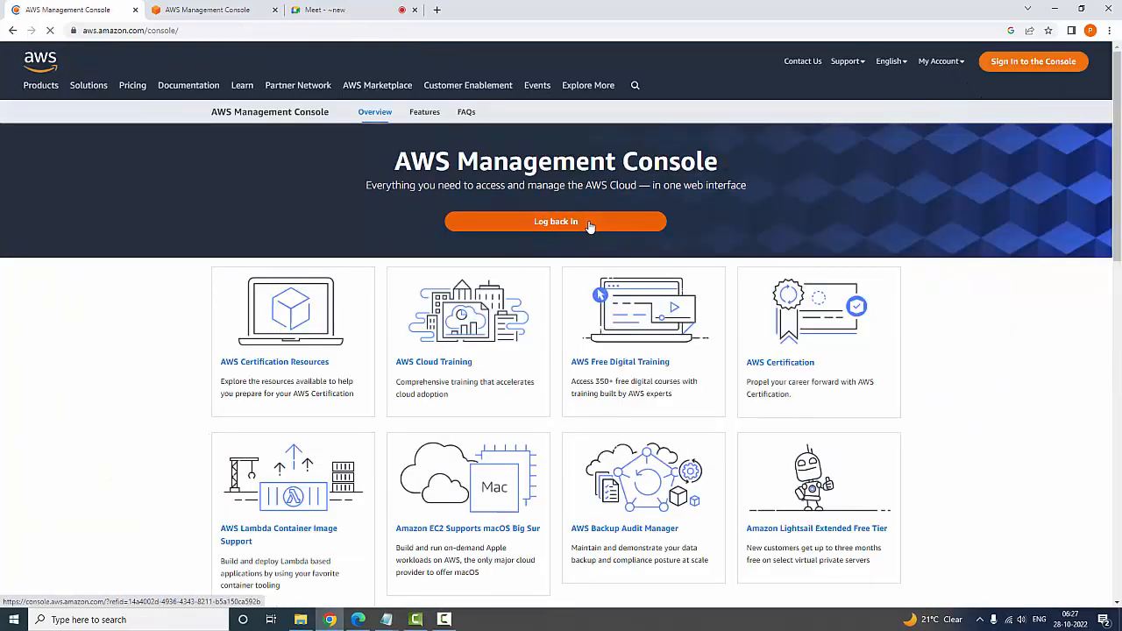
left_click(12, 31)
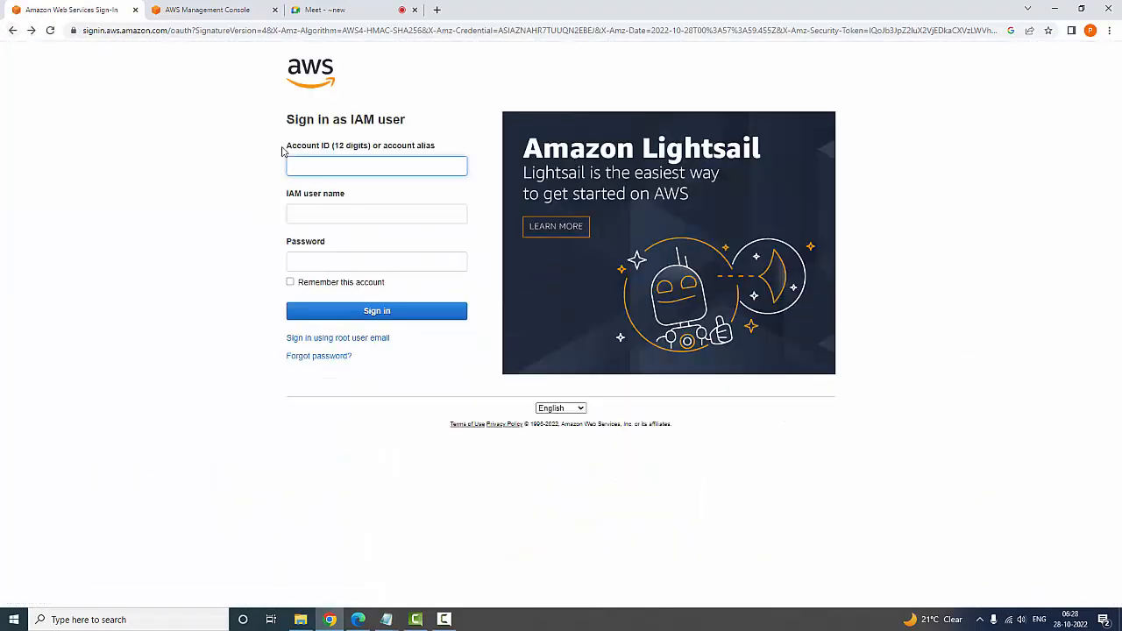
Load the IAM user sign-in page and sign in as FLYINGGRIPACADEMY with the password.
right_click(453, 30)
left_click(493, 122)
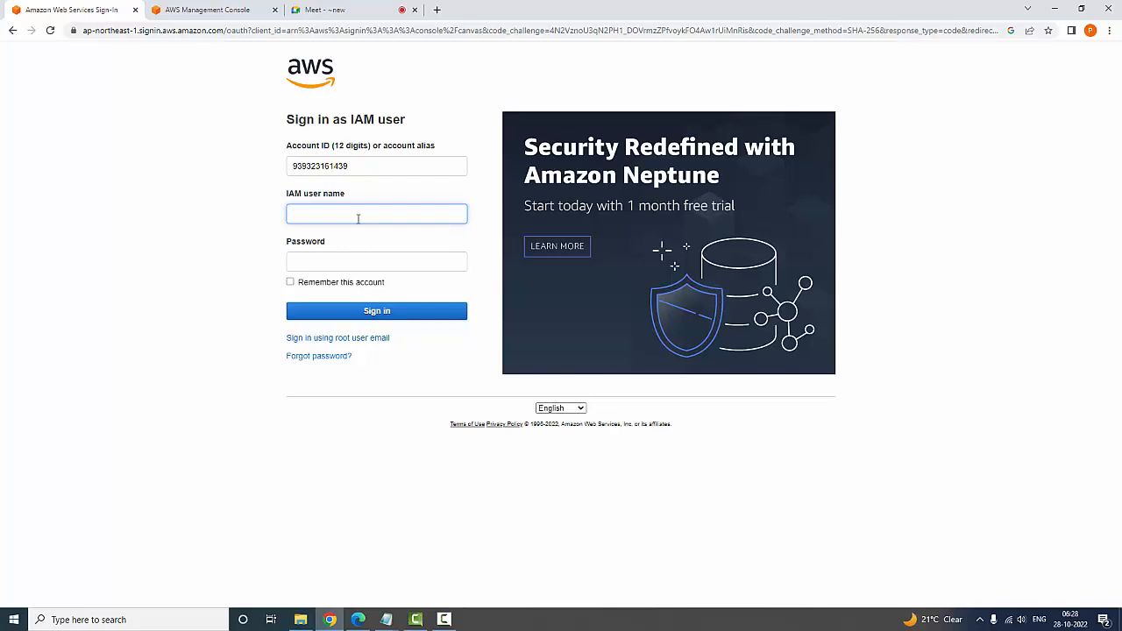
type("FLYINGGRIPACADEMY")
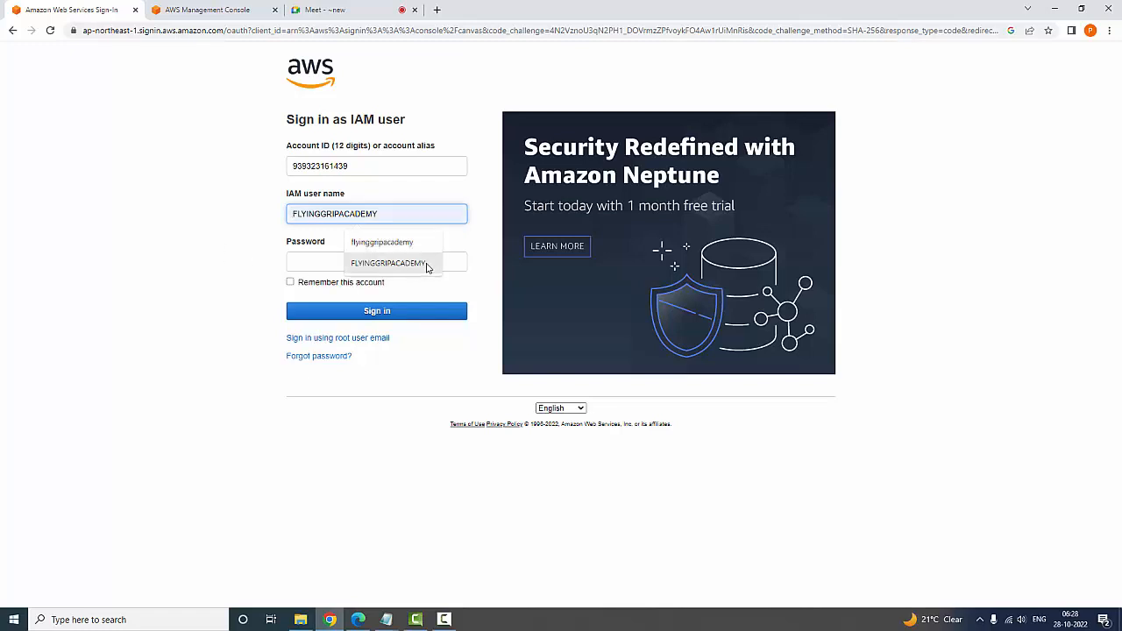
left_click(427, 268)
left_click(399, 263)
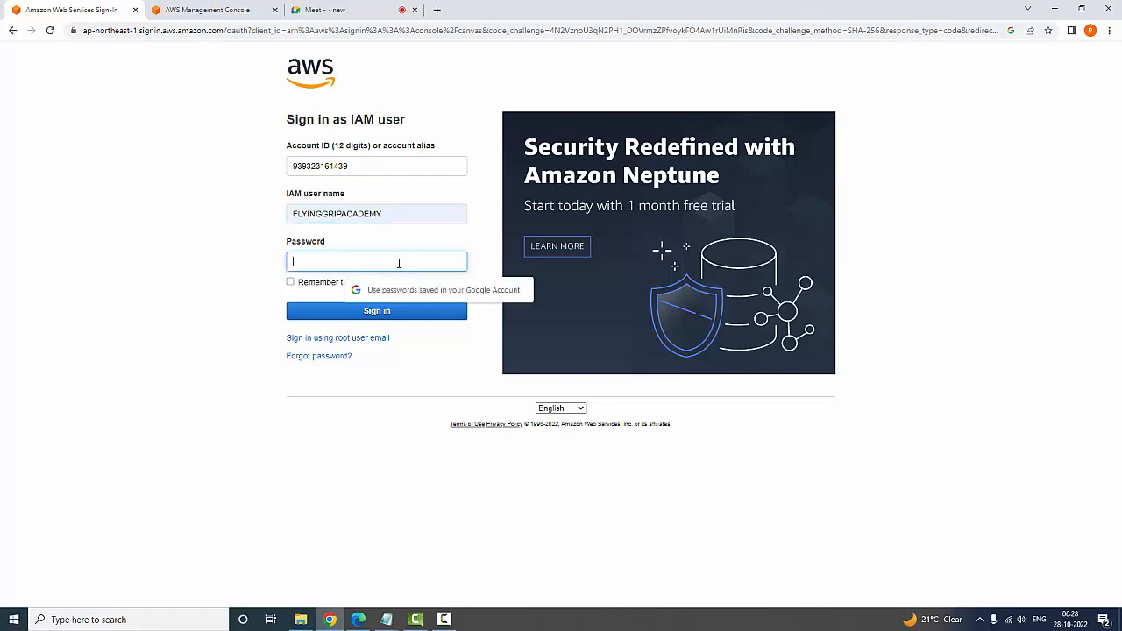
type("•")
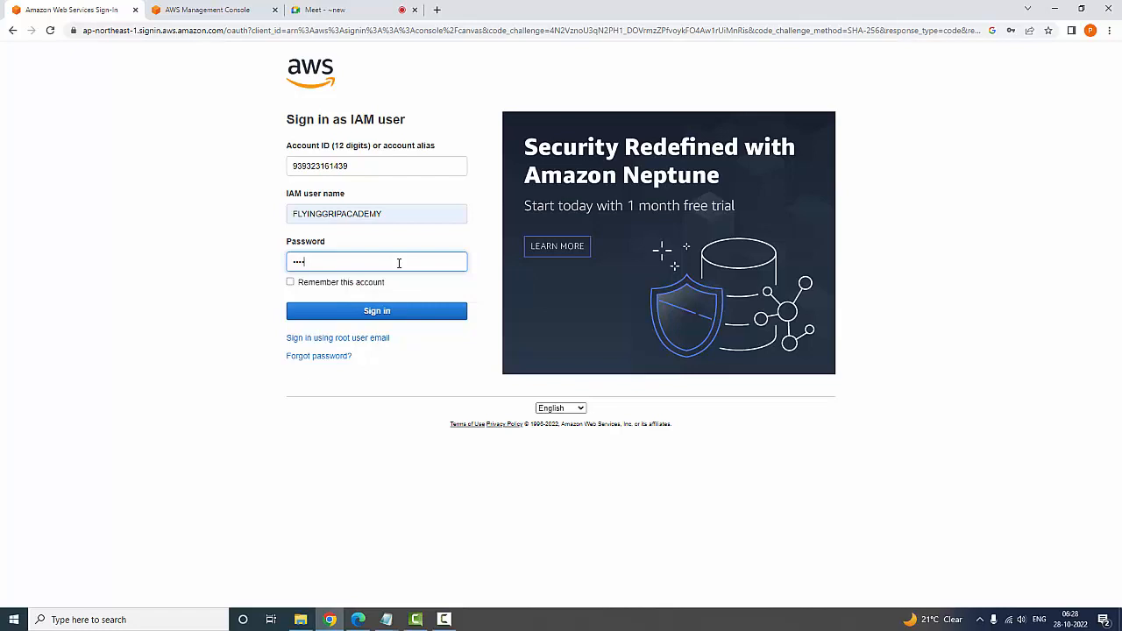
left_click(386, 310)
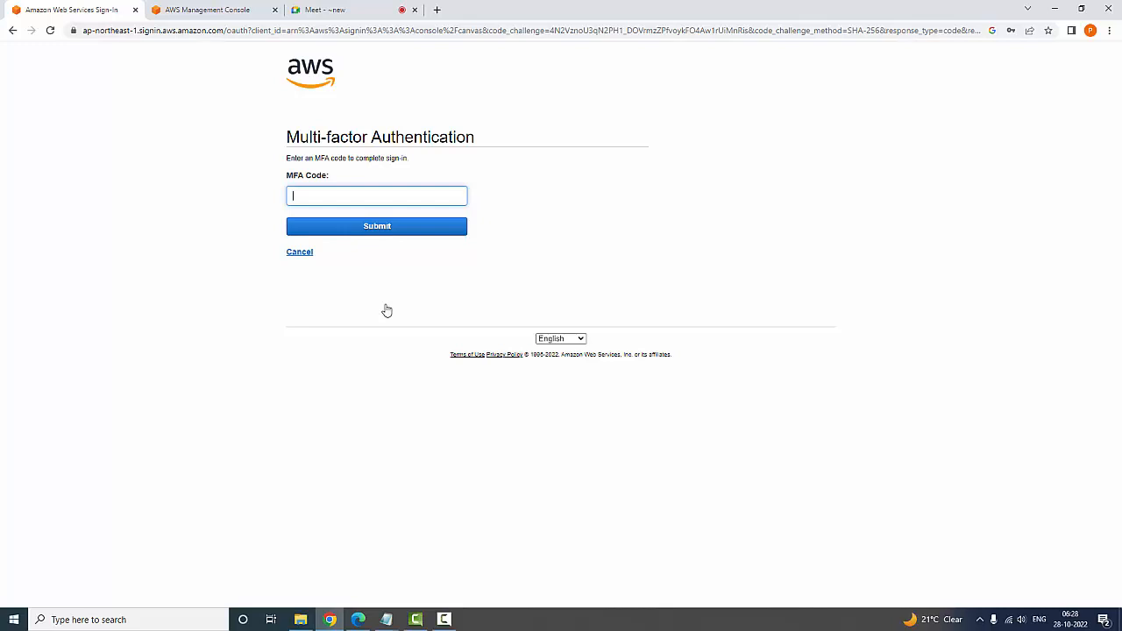
Enter the authenticator app's MFA code and submit it to reach Console Home.
left_click(421, 226)
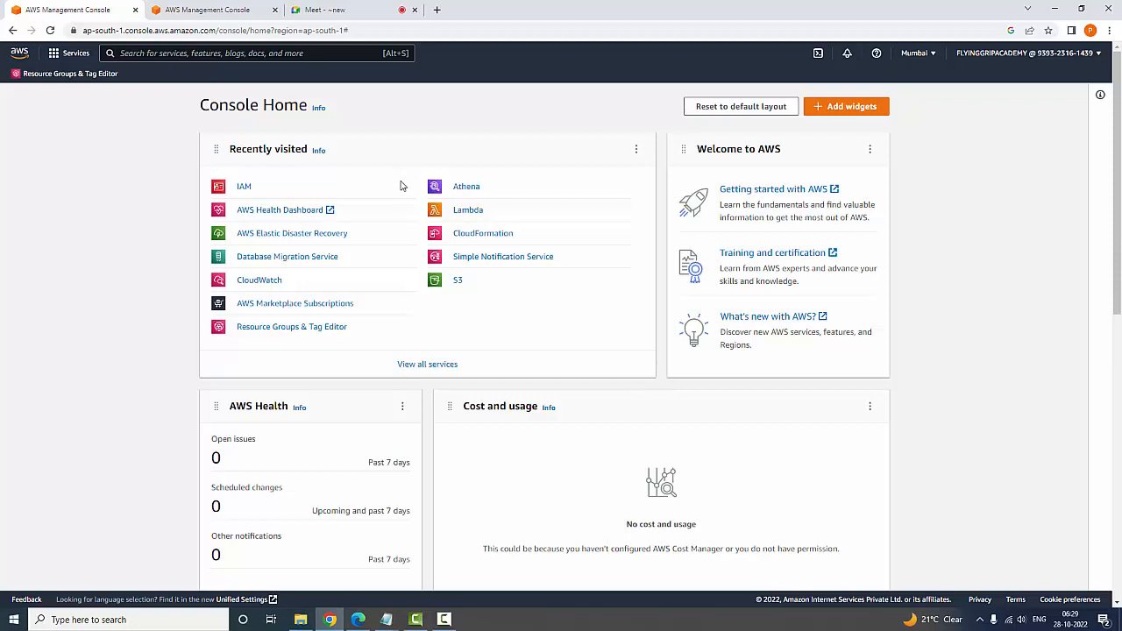
From the admin window, add FLYINGGRIPACADEMY to the DEVOPS group and view the User groups list.
left_click(330, 620)
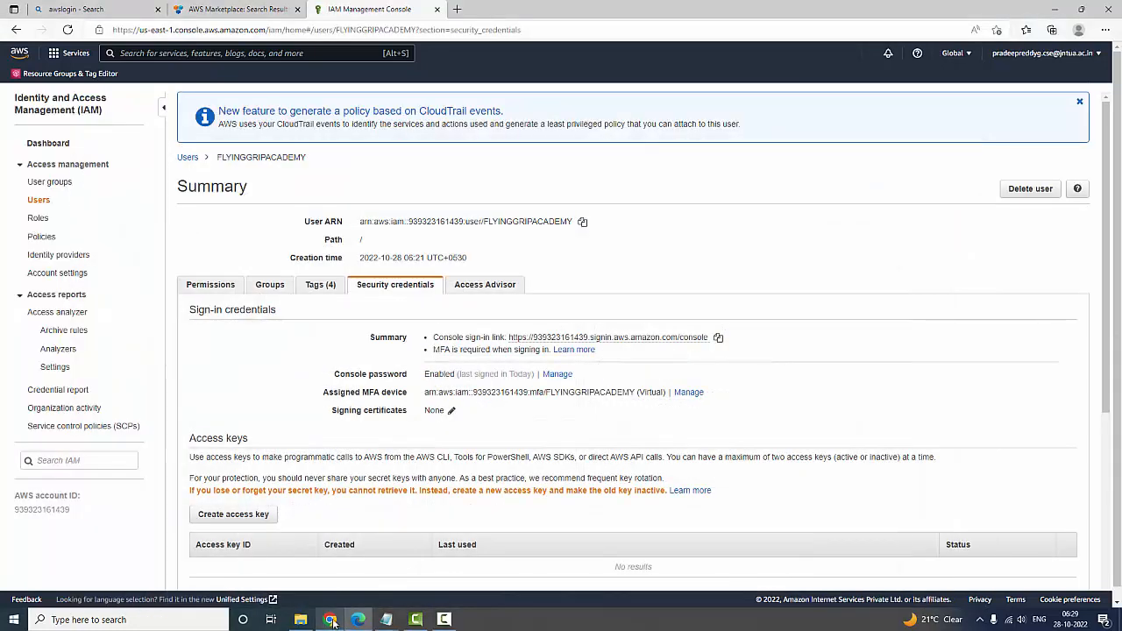
left_click(270, 286)
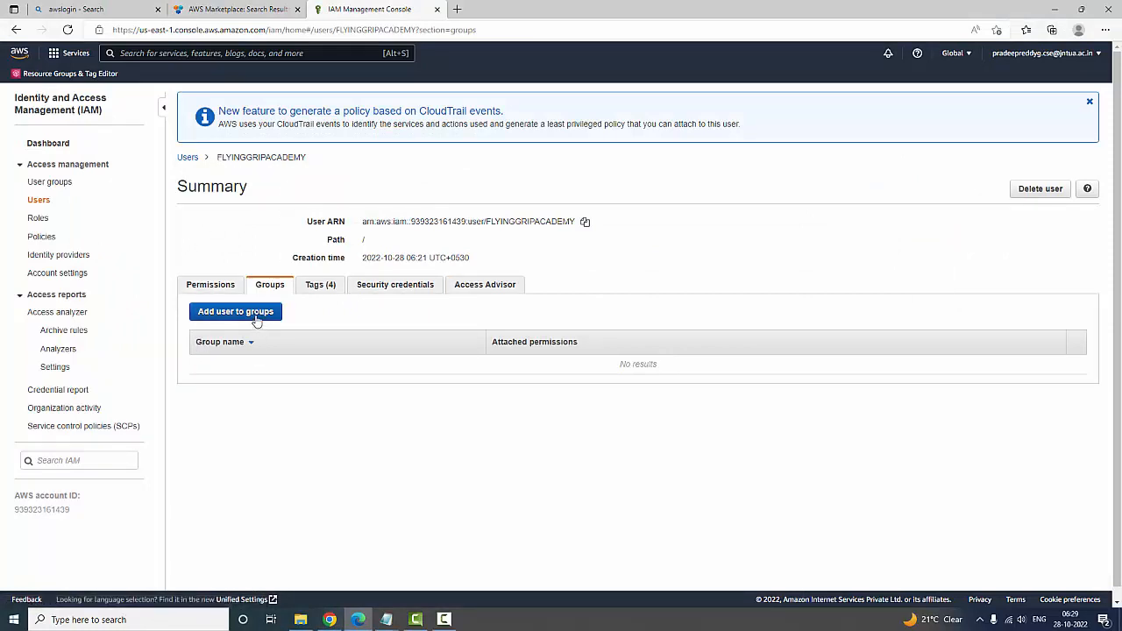
left_click(318, 285)
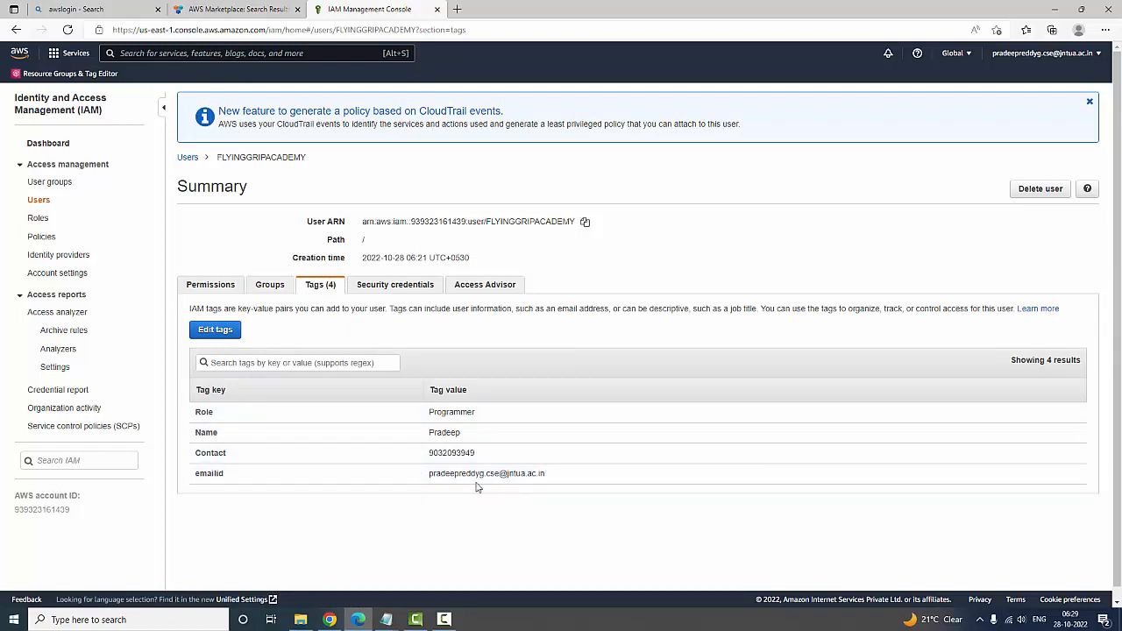
left_click(272, 287)
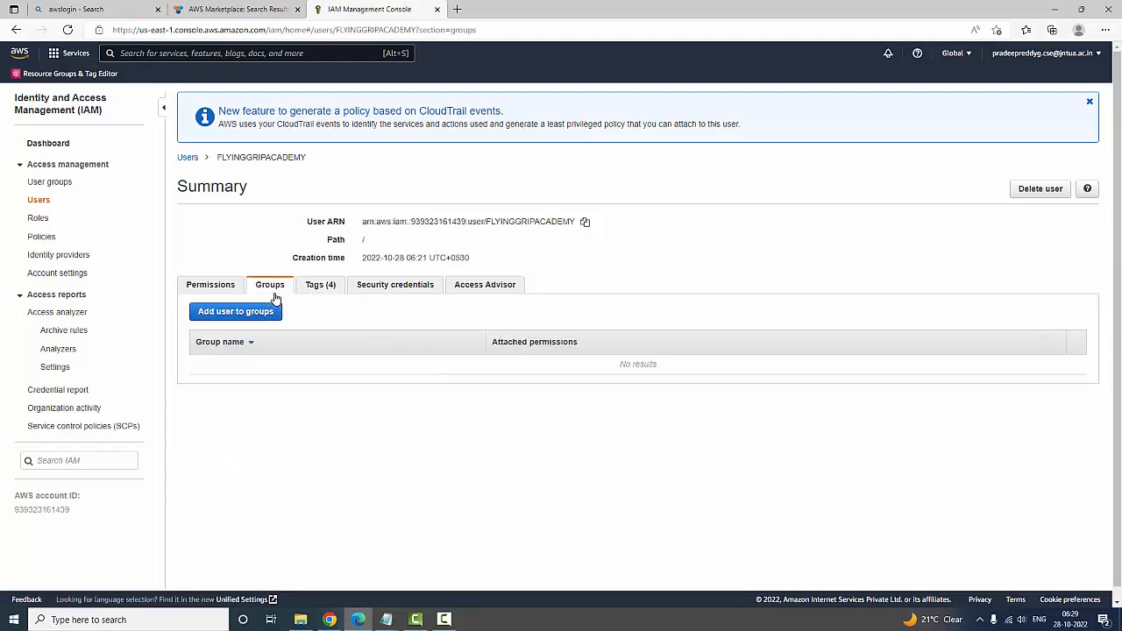
left_click(238, 316)
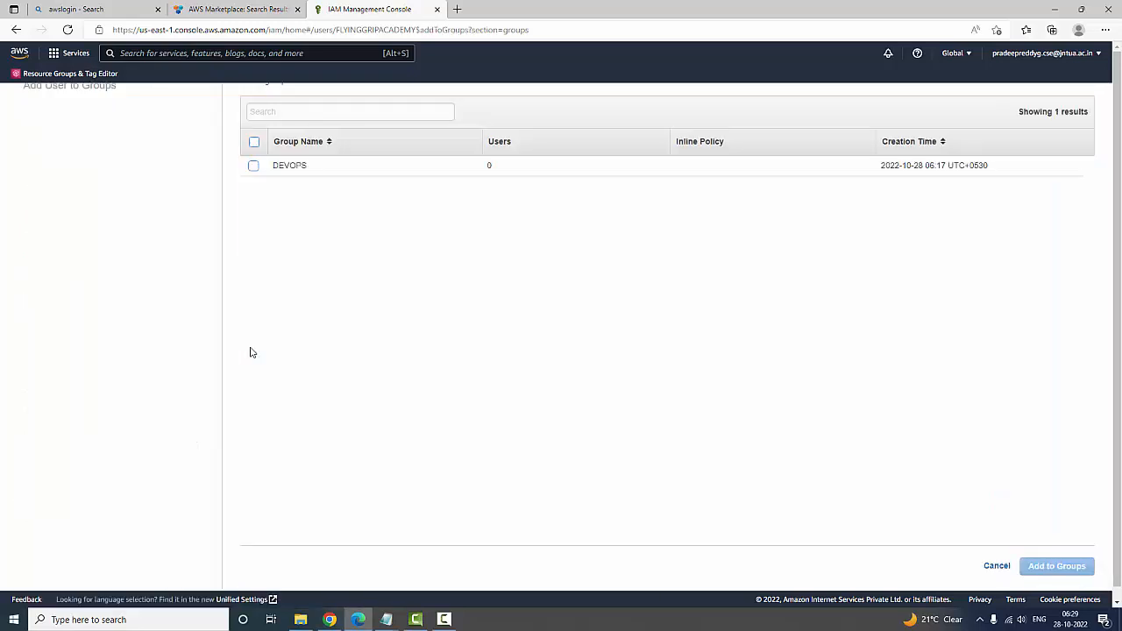
left_click(254, 166)
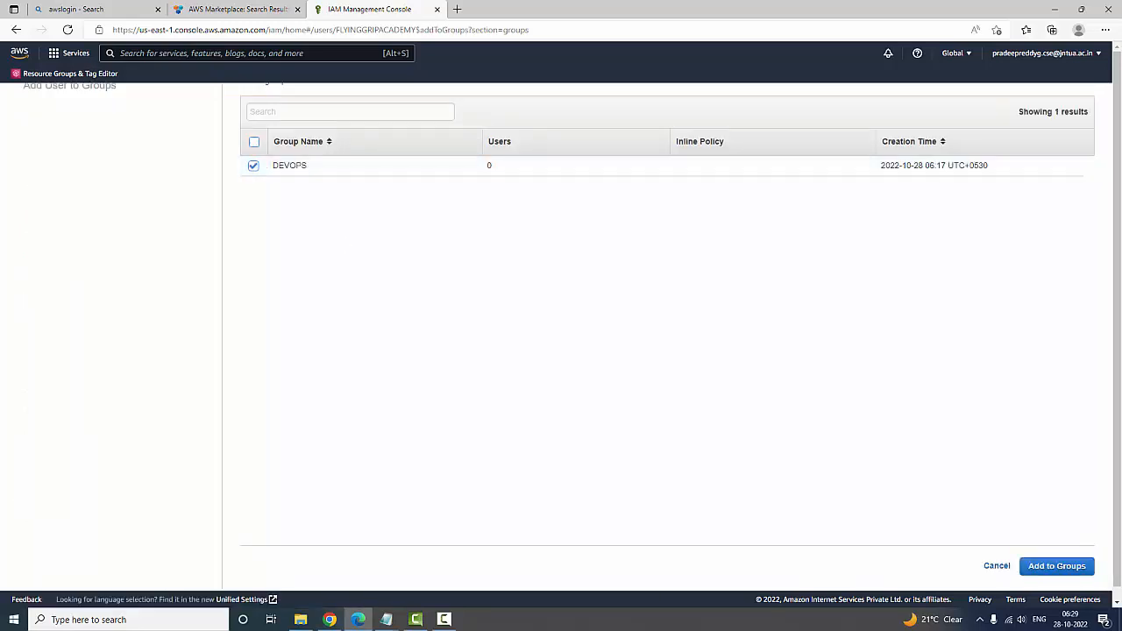
left_click(1056, 567)
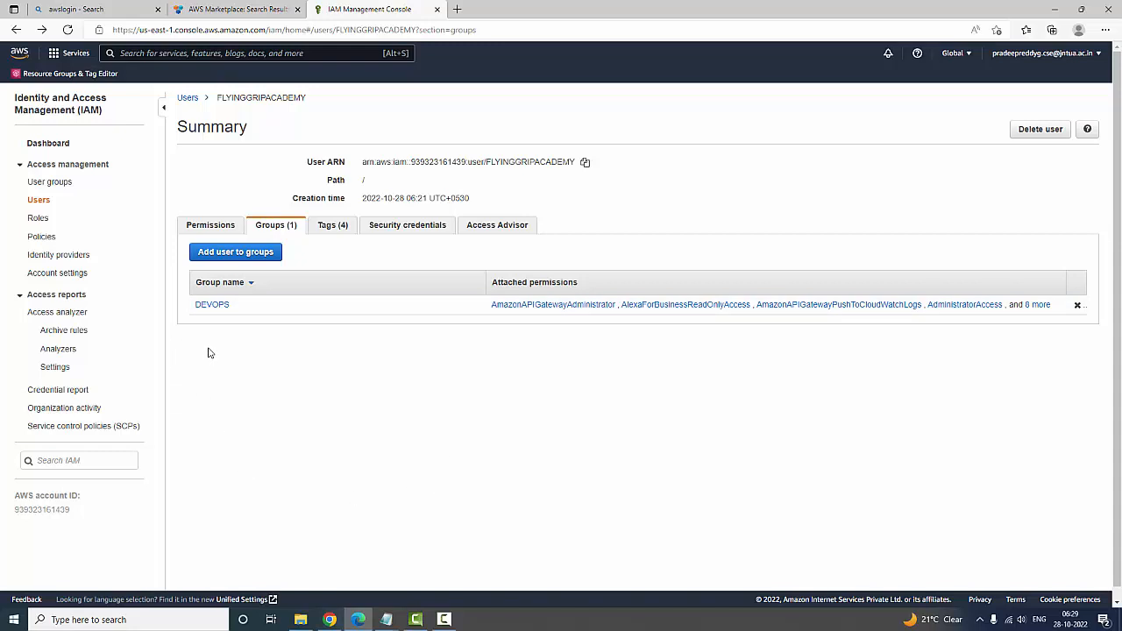
left_click(51, 183)
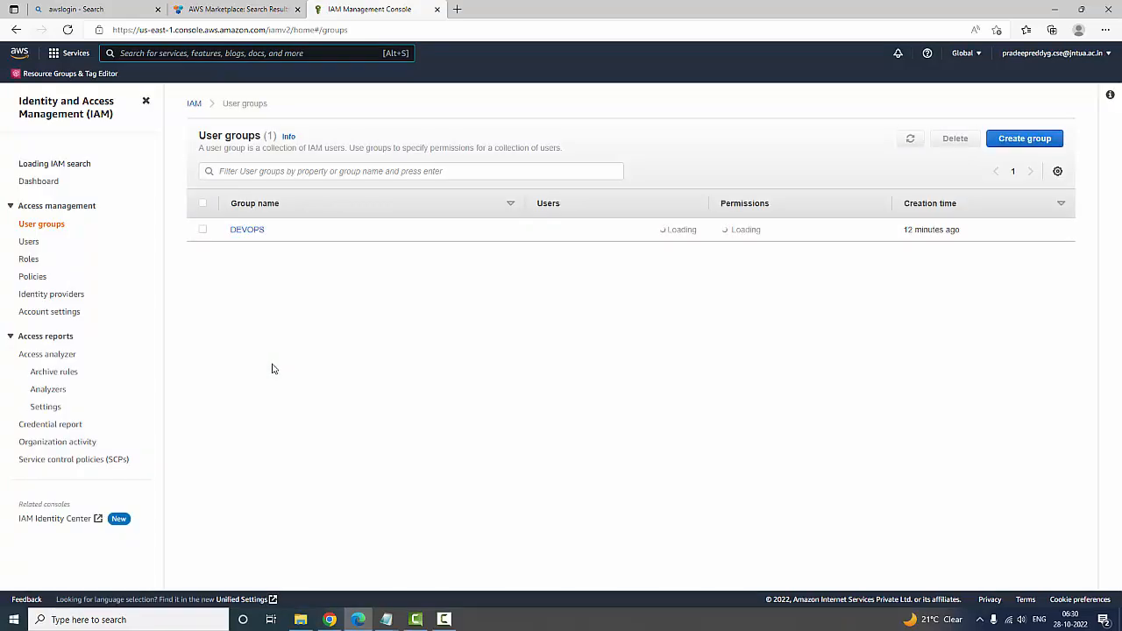
Check that the DEVOPS group lists FLYINGGRIPACADEMY, then open FLYINGGRIPACADEMY's user page in a new tab.
left_click(247, 231)
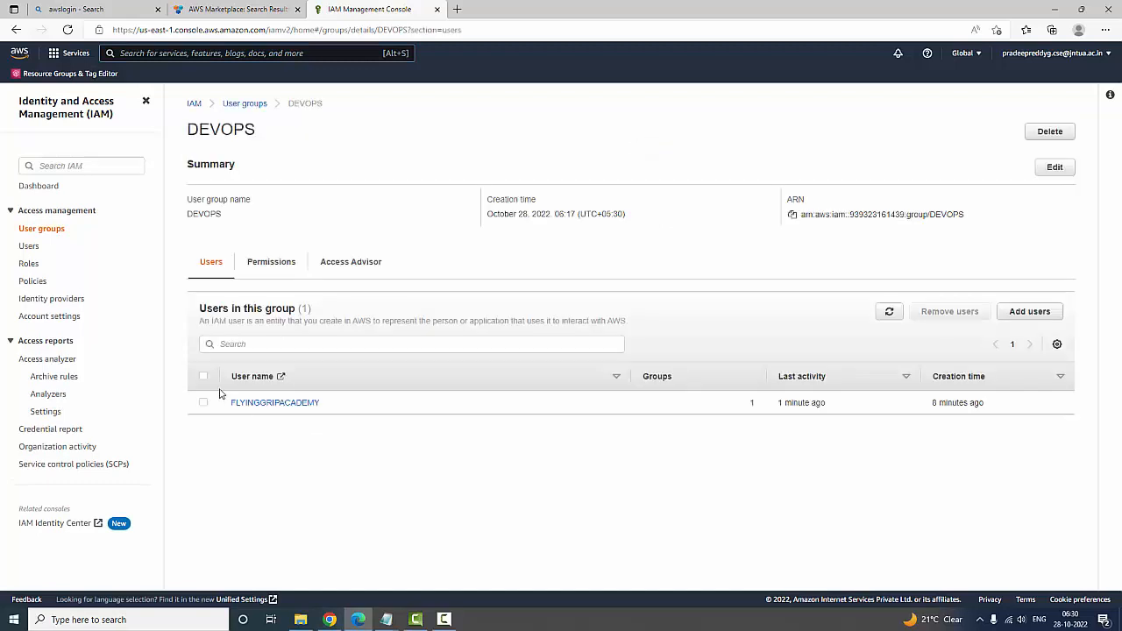
left_click(275, 403)
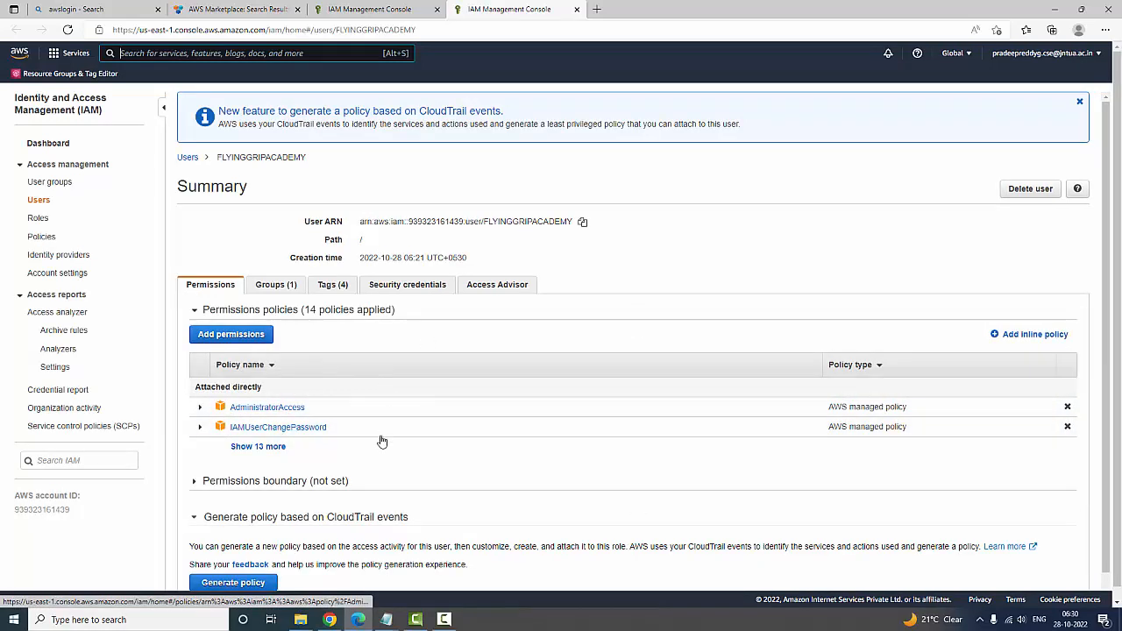
Expand the AdministratorAccess and IAMUserChangePassword policies, then switch to the user's signed-in browser window.
scroll(379, 443, "down", 1)
left_click(200, 389)
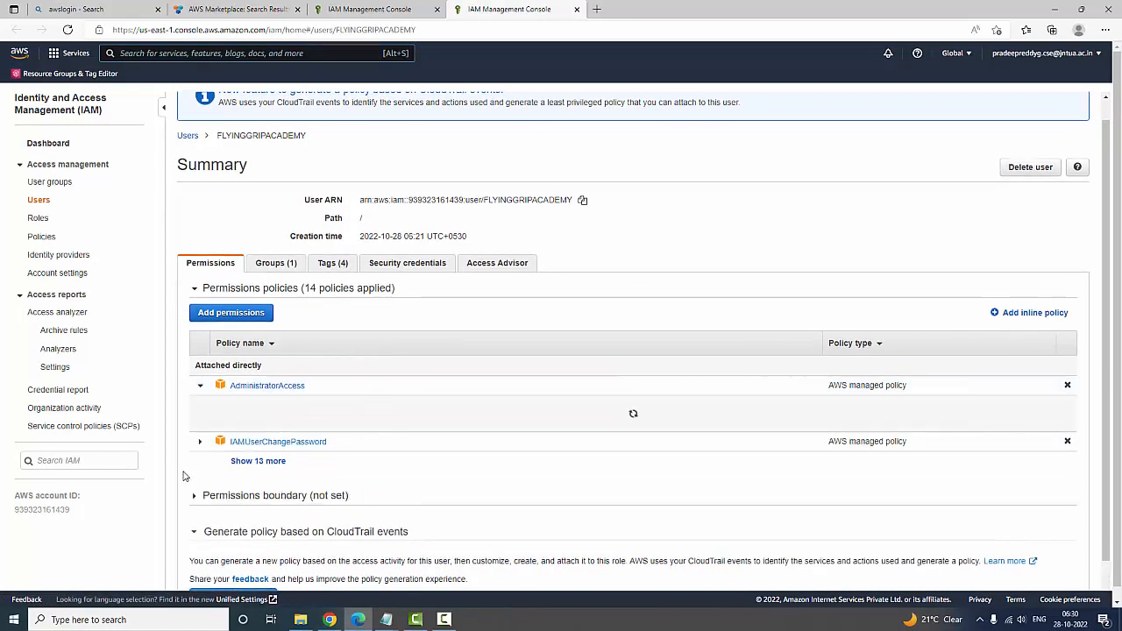
scroll(198, 392, "down", 3)
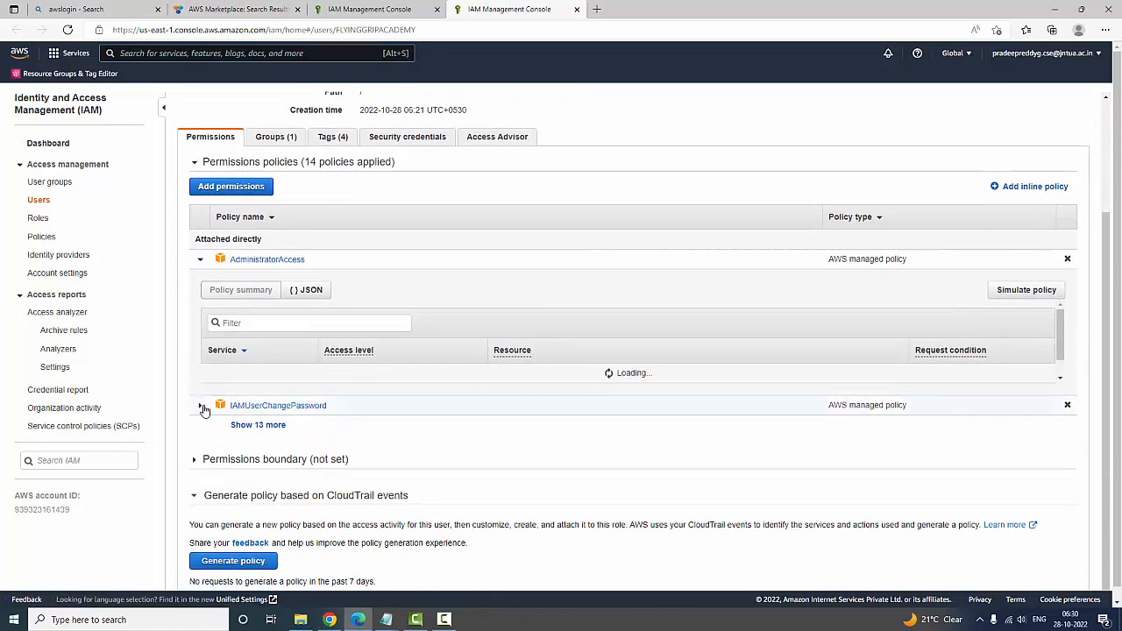
left_click(200, 406)
scroll(199, 430, "down", 3)
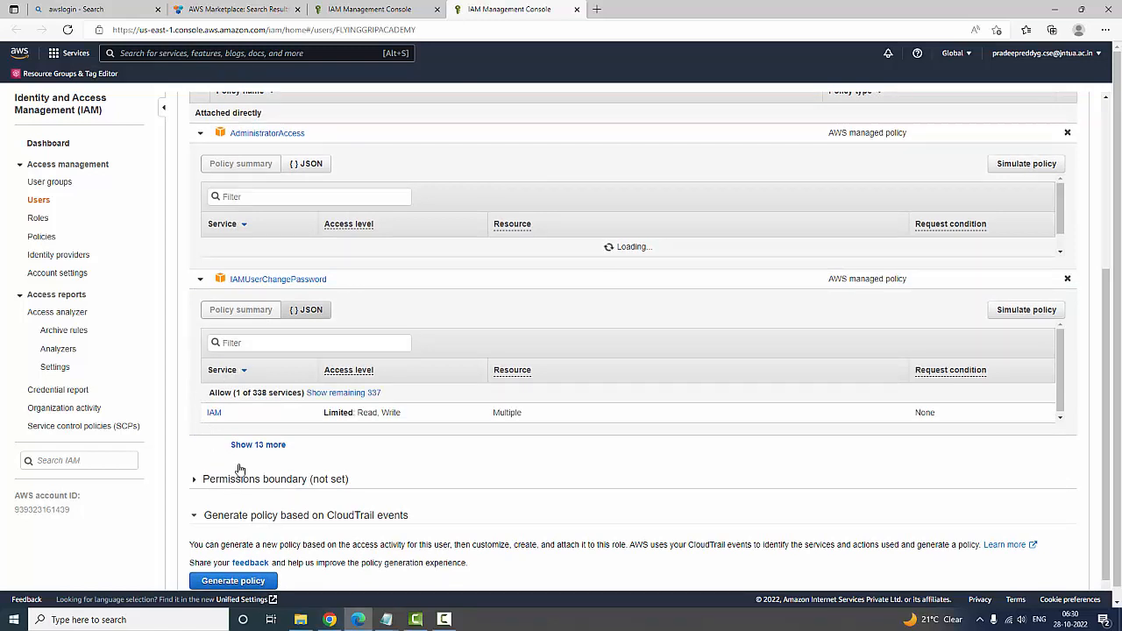
scroll(238, 471, "up", 5)
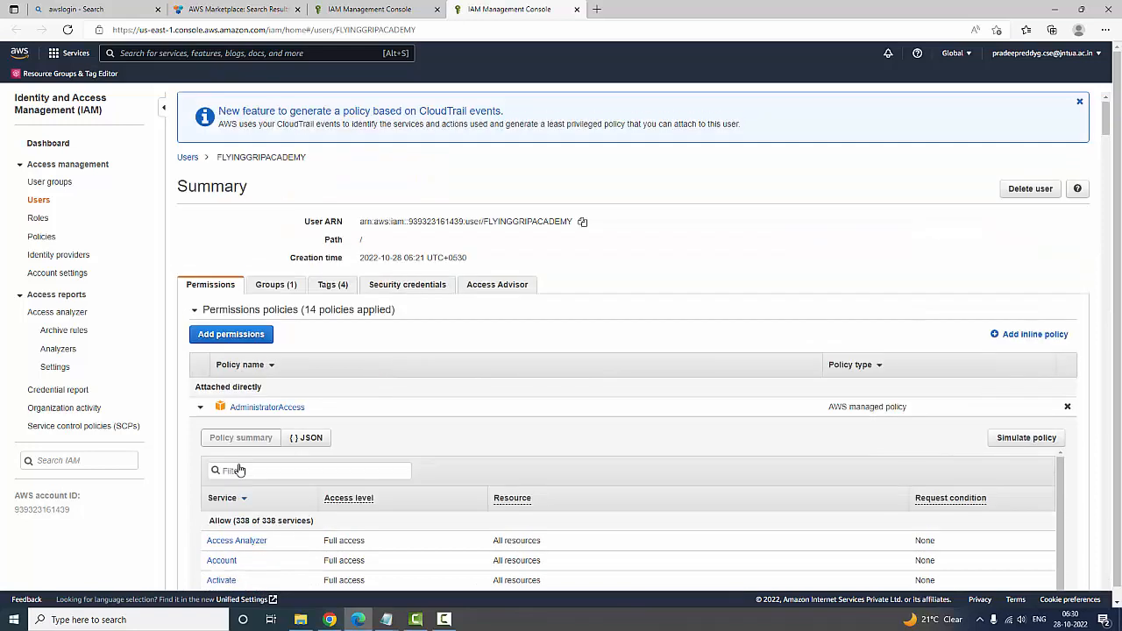
left_click(329, 620)
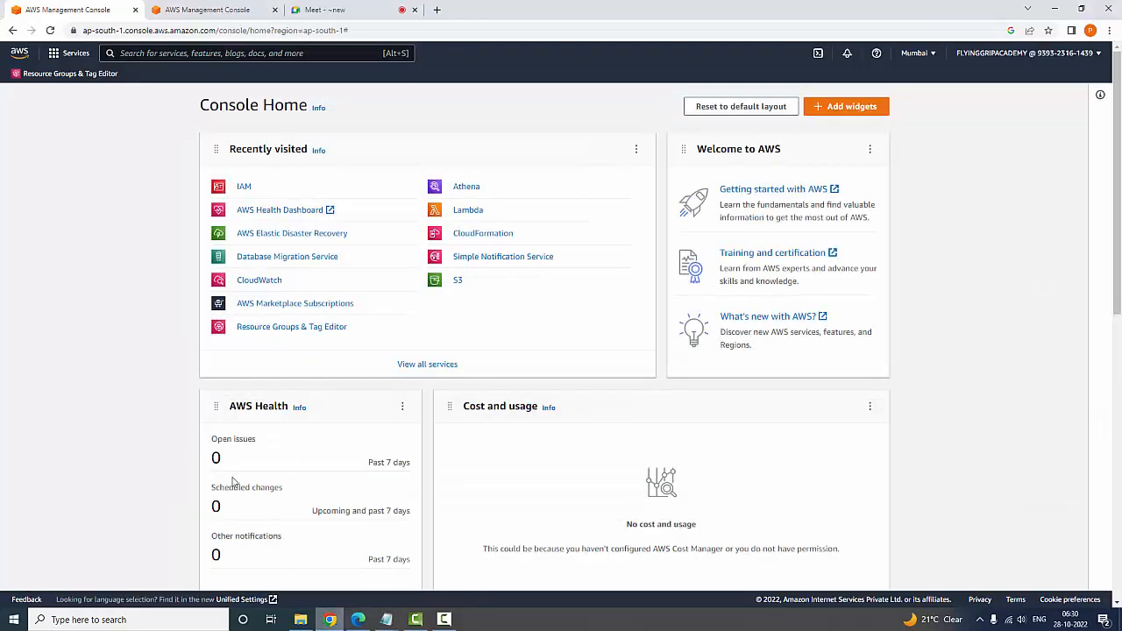
From IAM's Users list, start the Add user wizard for a new IAM user.
left_click(240, 188)
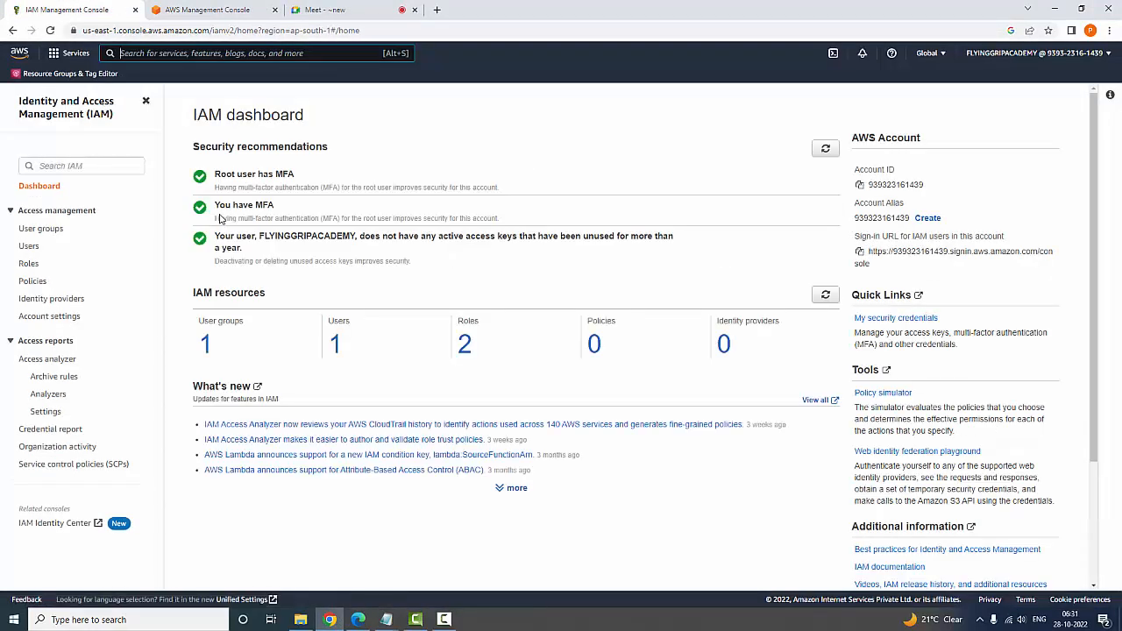
left_click(28, 248)
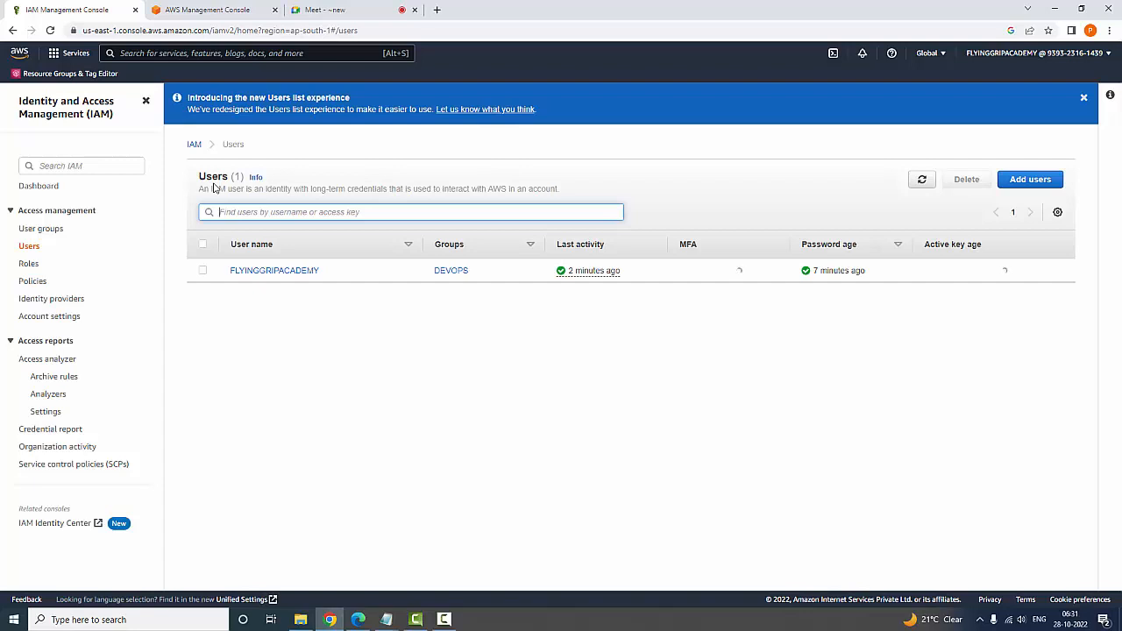
left_click(1032, 182)
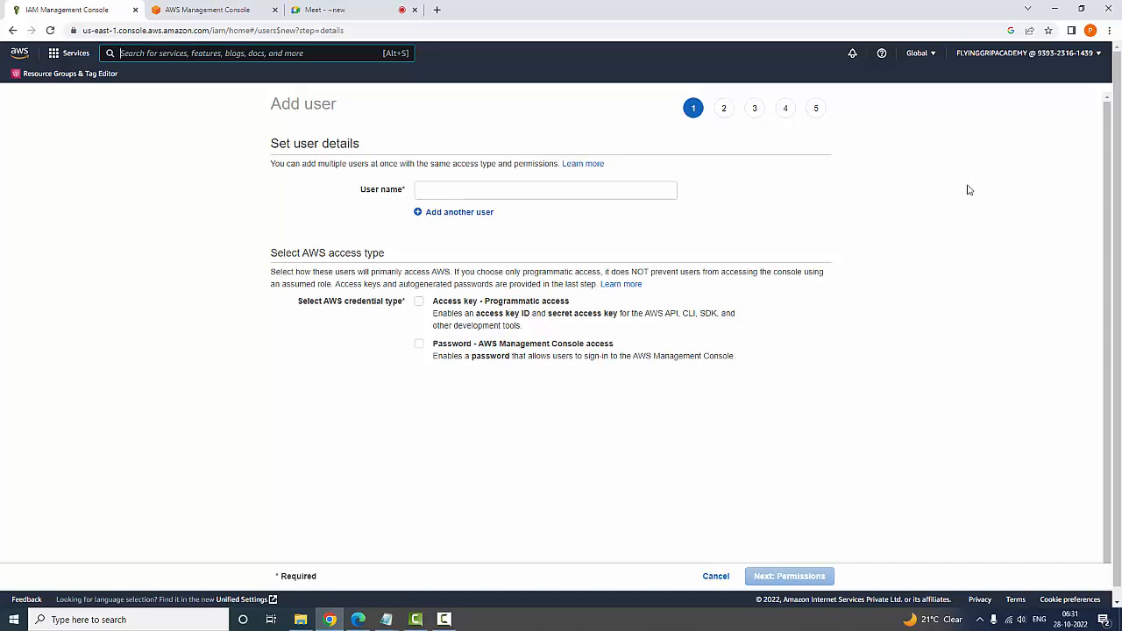
Enter the new user's name and add five extra user name fields.
left_click(559, 189)
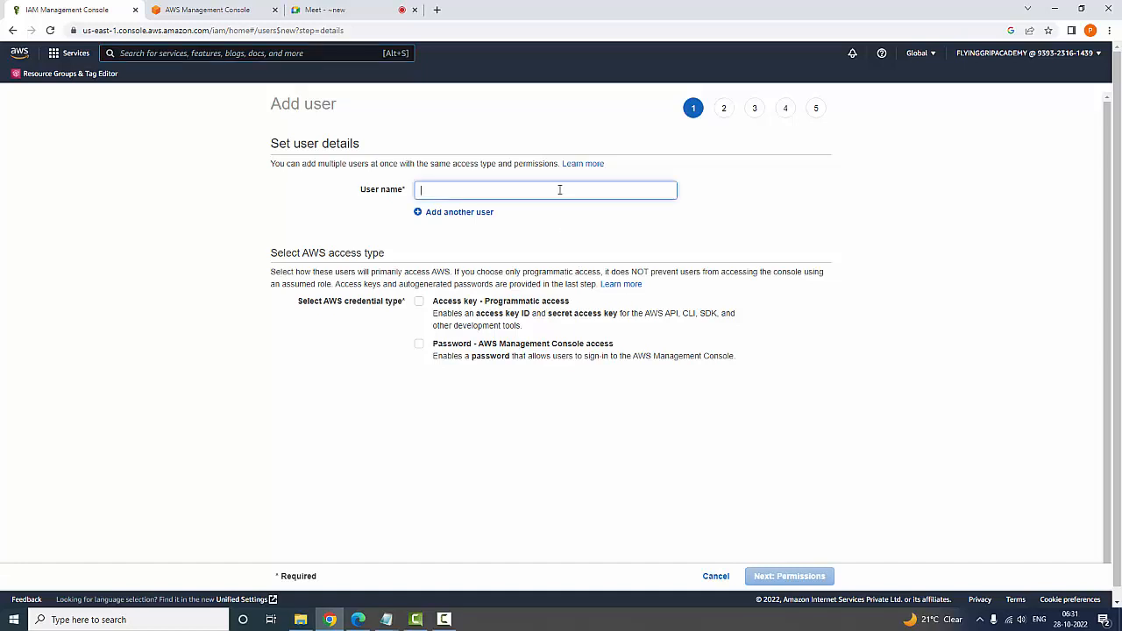
type("pradeep")
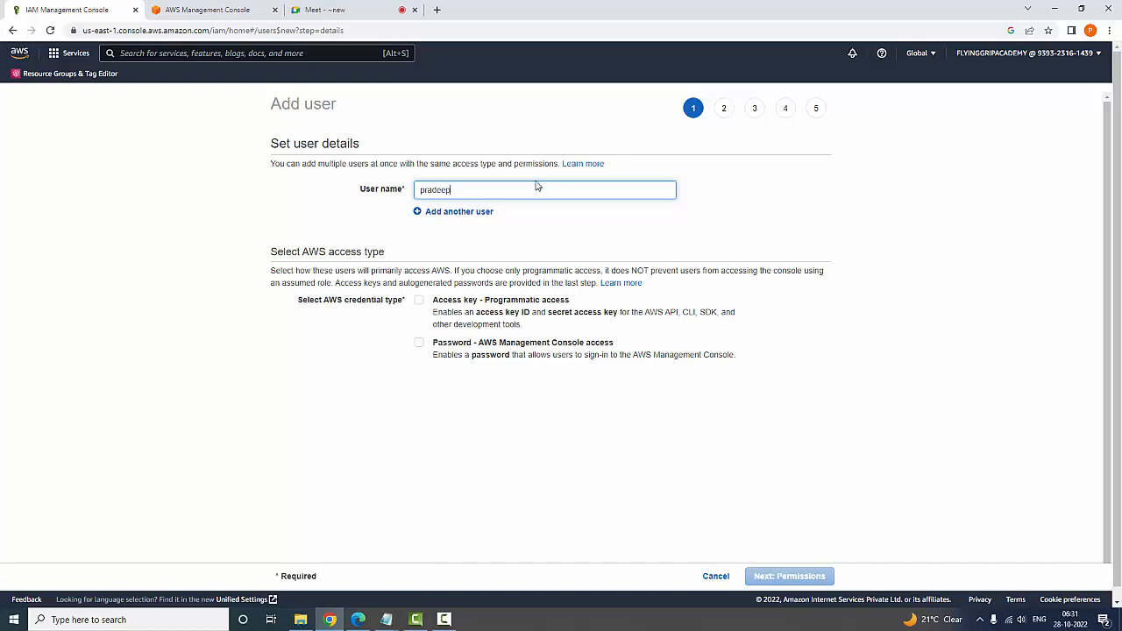
left_click(455, 213)
left_click(455, 241)
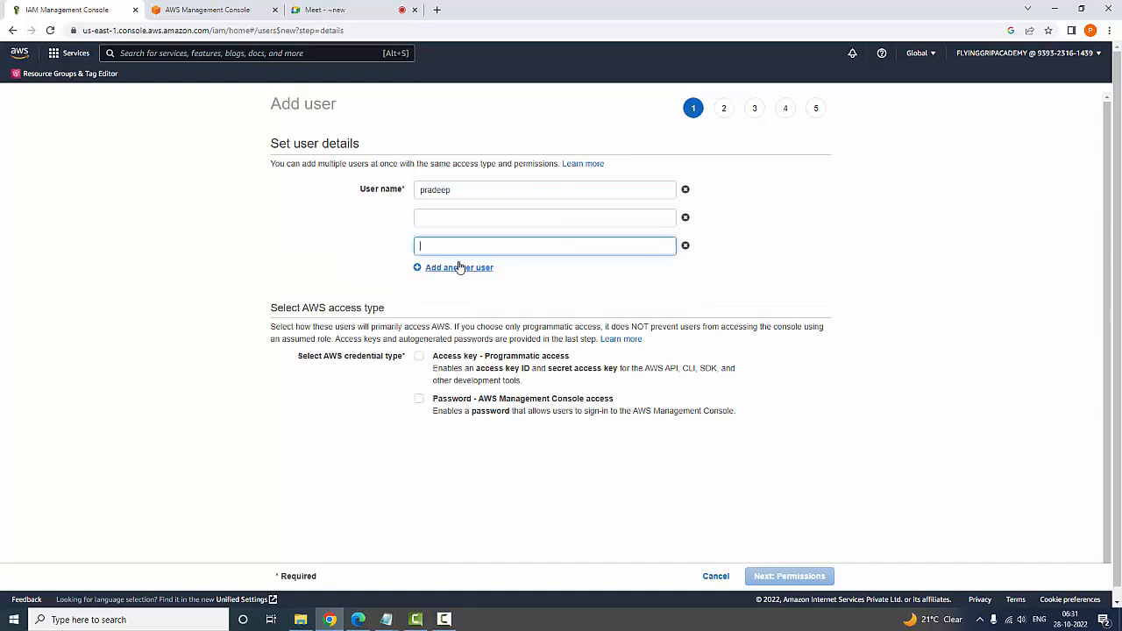
left_click(456, 267)
left_click(457, 296)
left_click(456, 324)
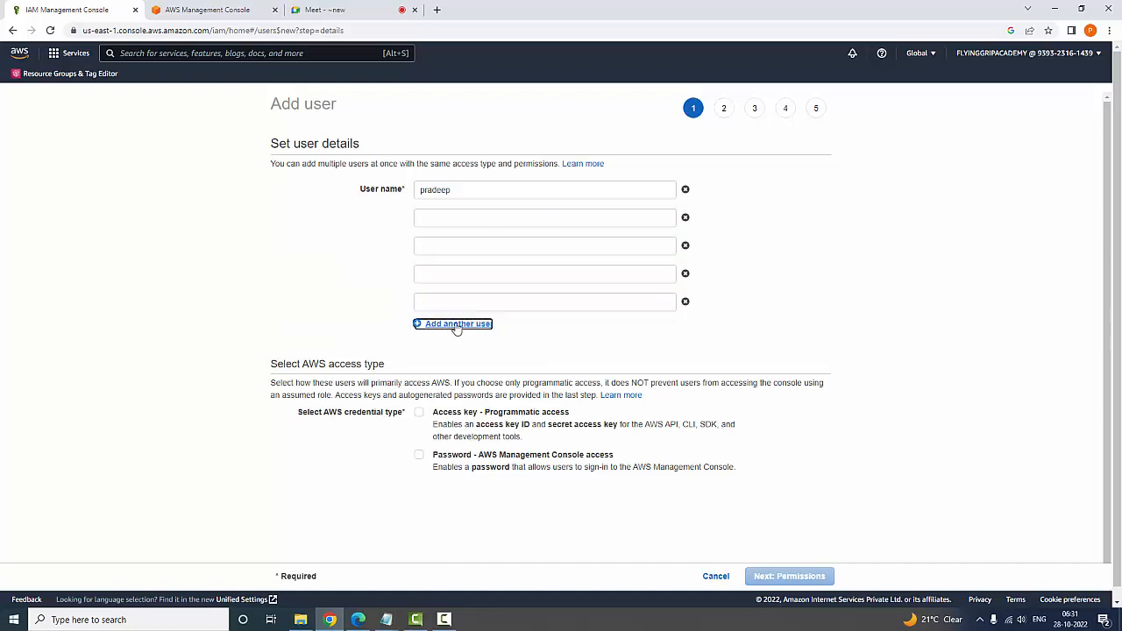
Remove the extra name fields, enable AWS Management Console password access, and continue to permissions.
left_click(685, 328)
left_click(685, 303)
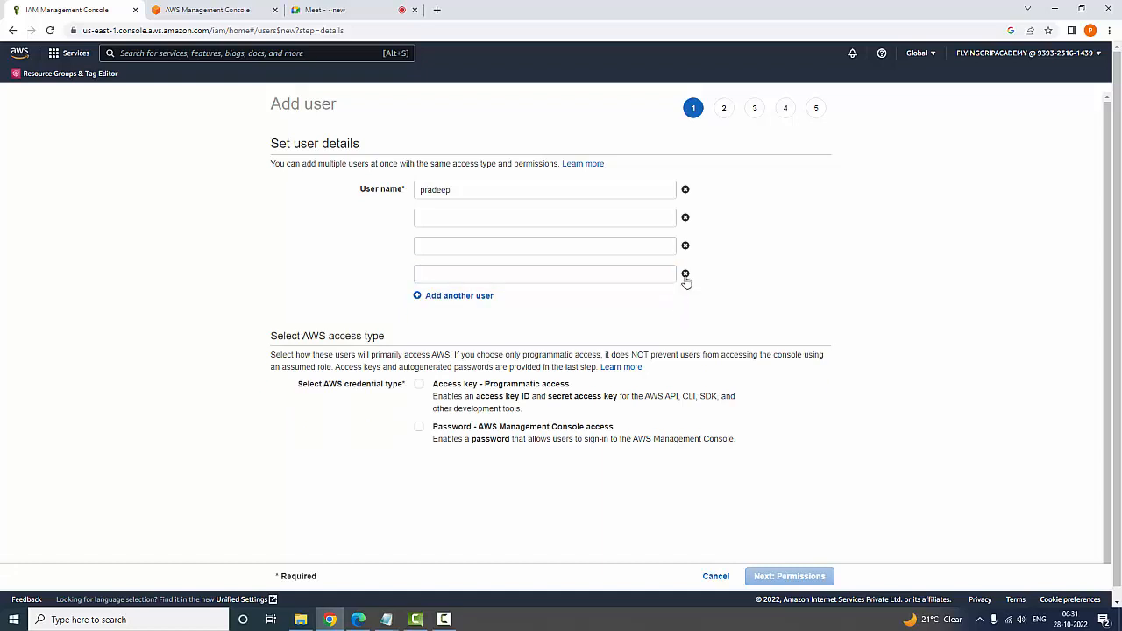
left_click(685, 274)
left_click(684, 245)
left_click(685, 218)
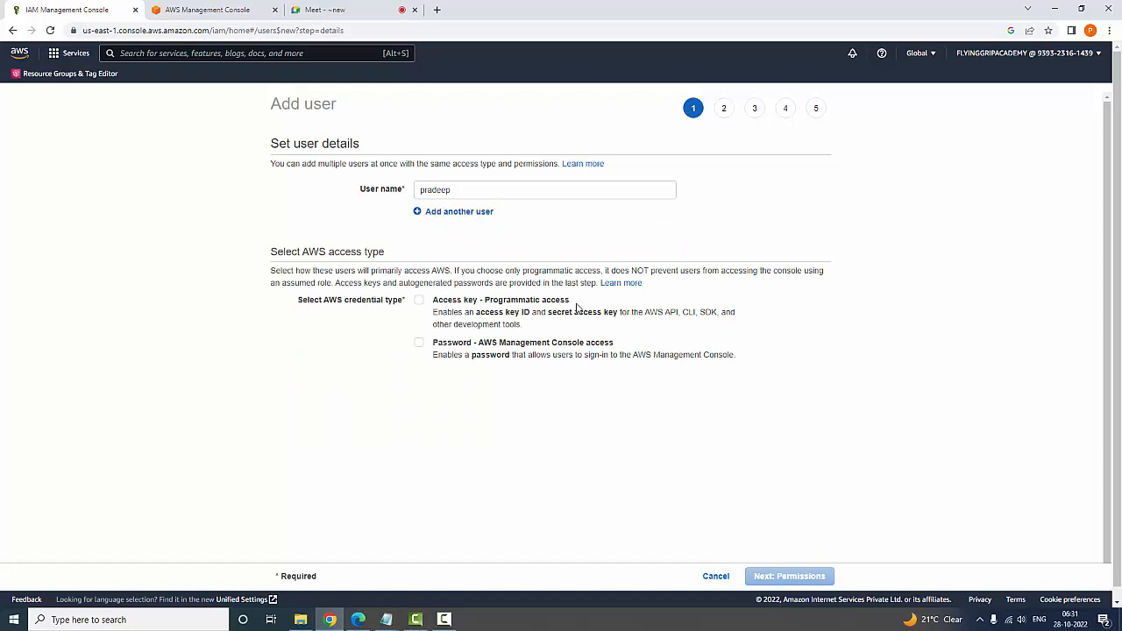
left_click(478, 348)
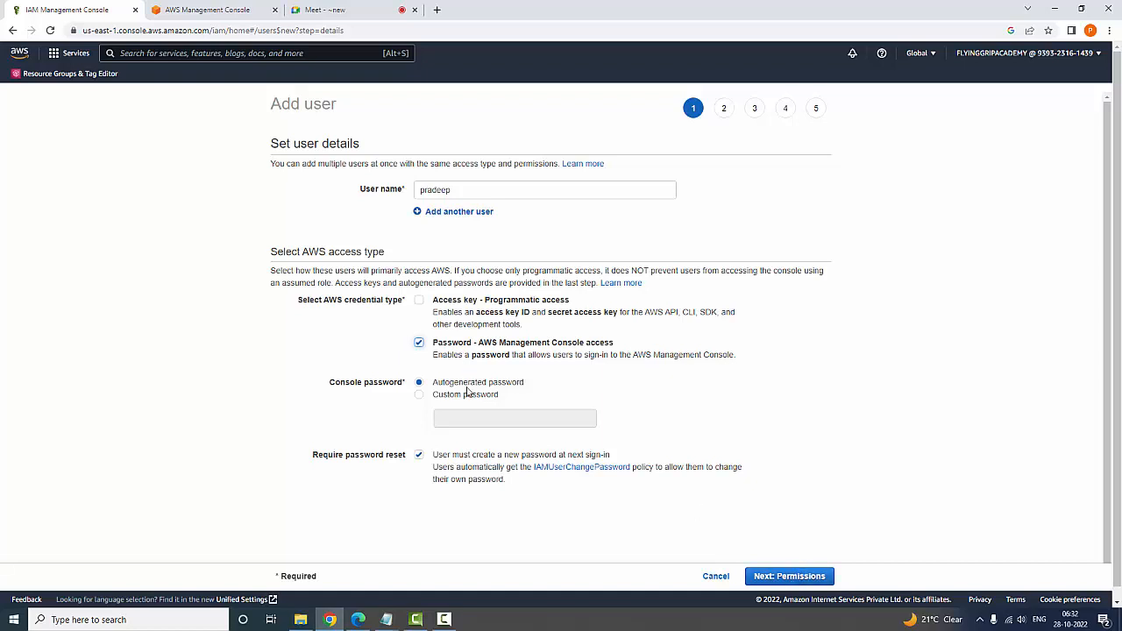
left_click(800, 574)
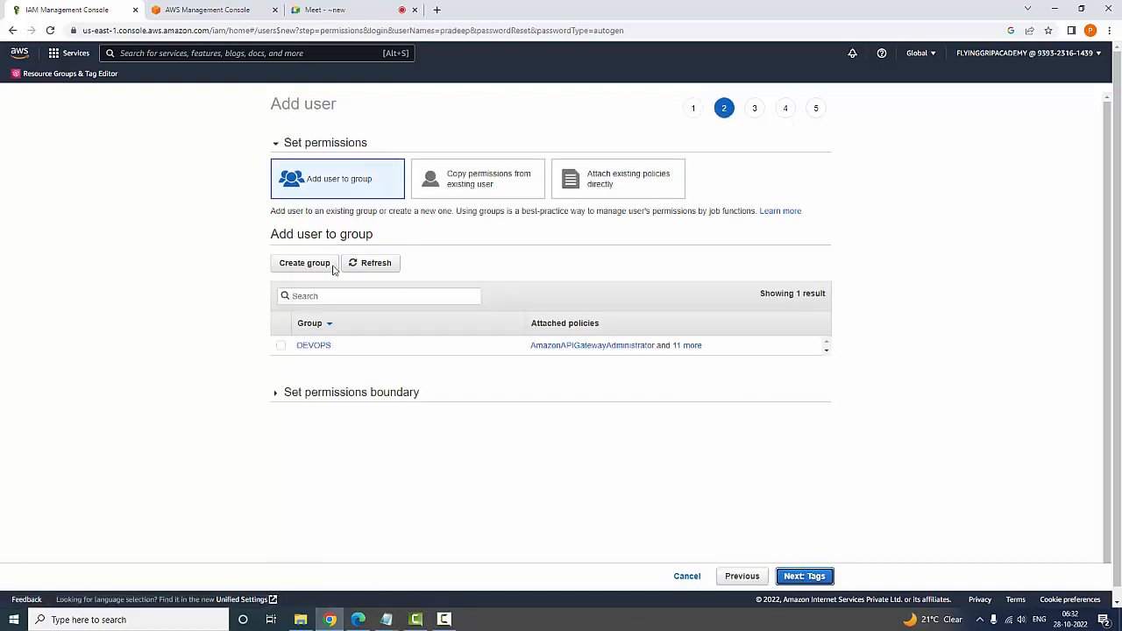
Add the new user to the DEVOPS group and tag it with role = admin.
left_click(280, 347)
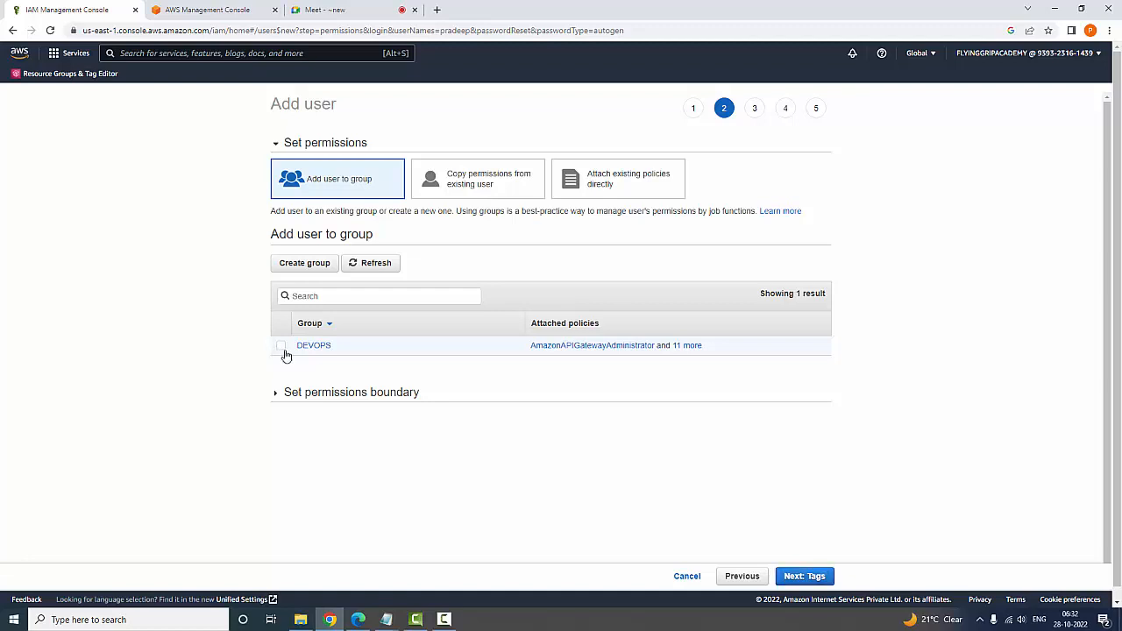
left_click(807, 577)
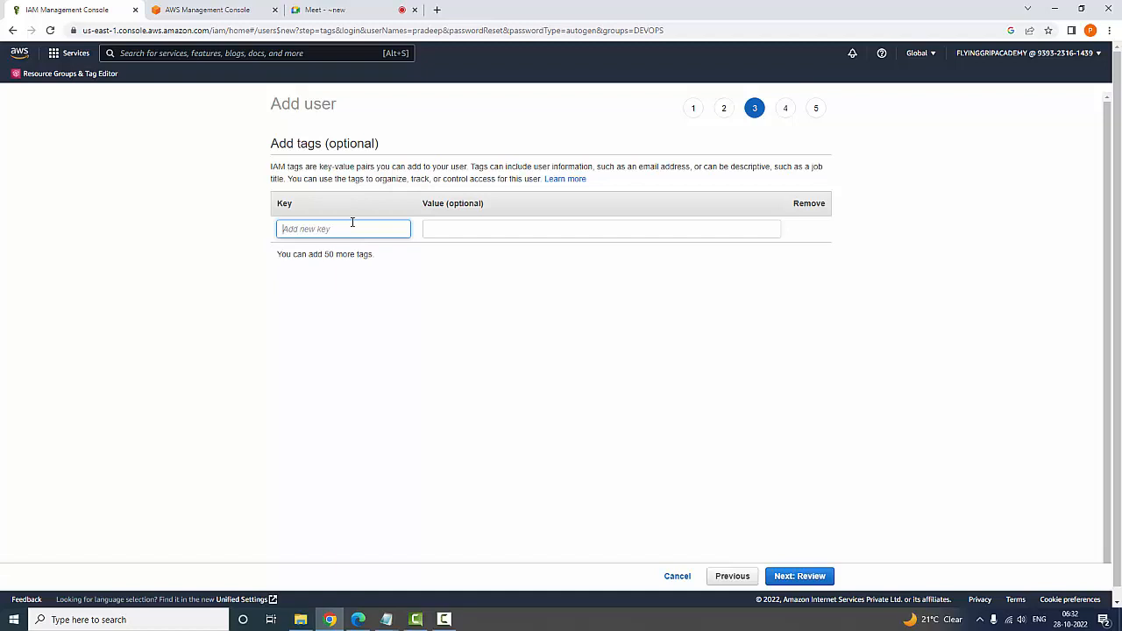
type("role")
key("Tab")
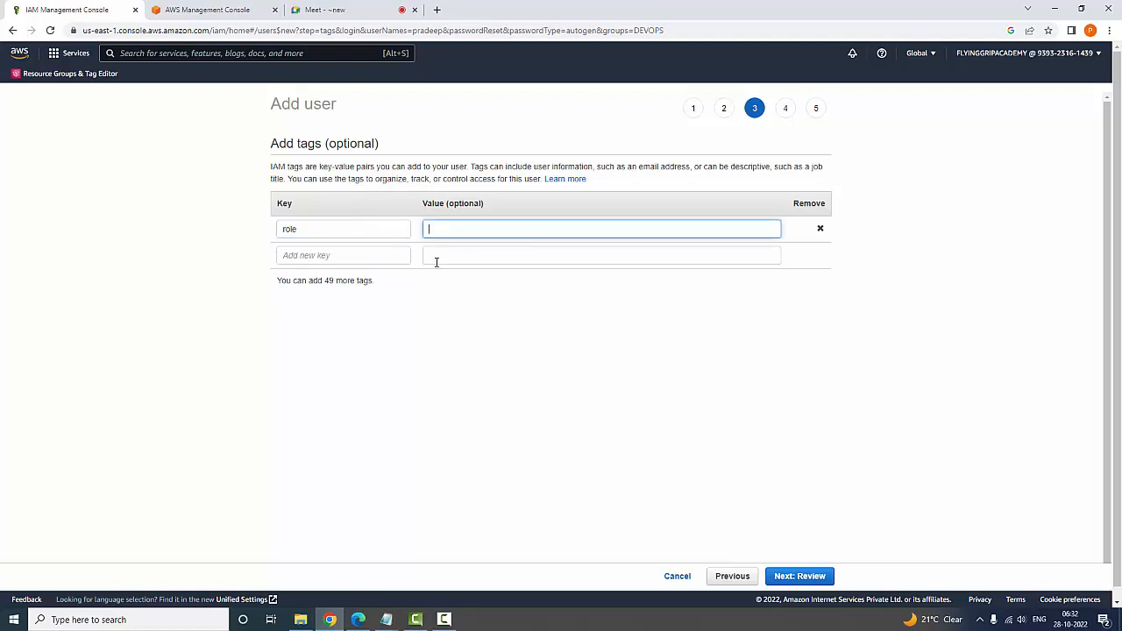
type("admin")
left_click(387, 258)
left_click(473, 254)
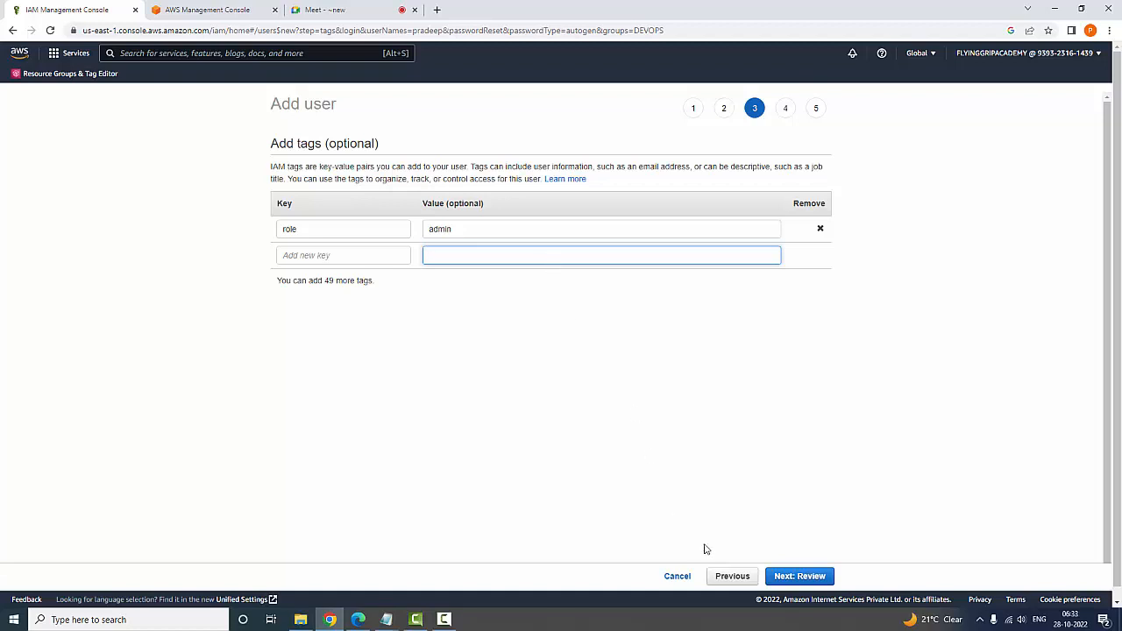
left_click(800, 576)
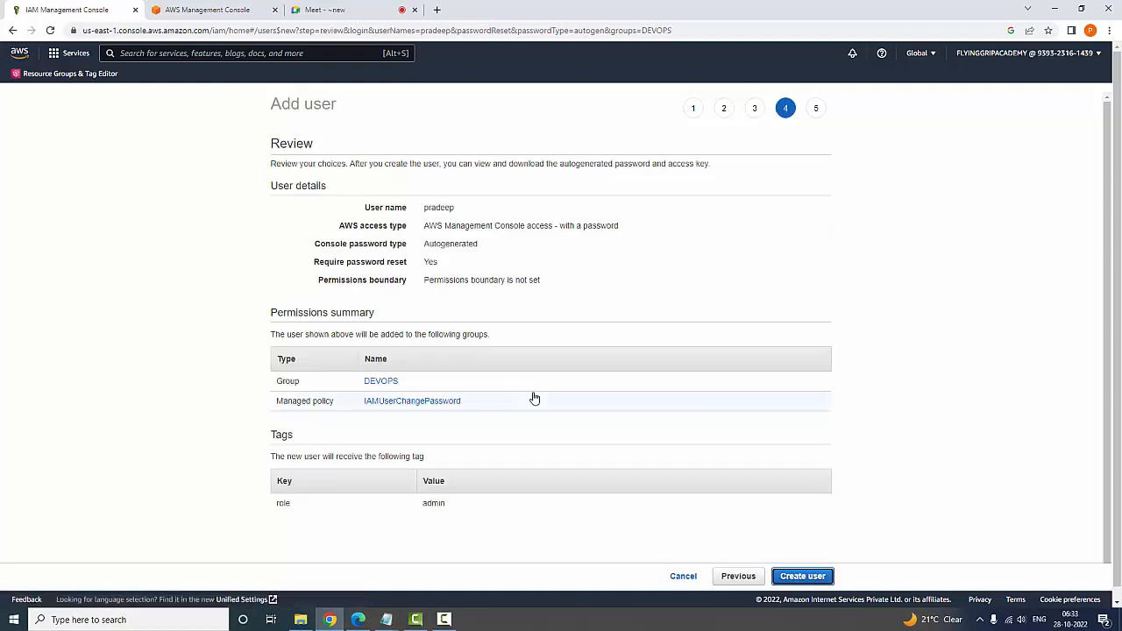
Review the new user's access type and password reset settings.
scroll(533, 397, "down", 1)
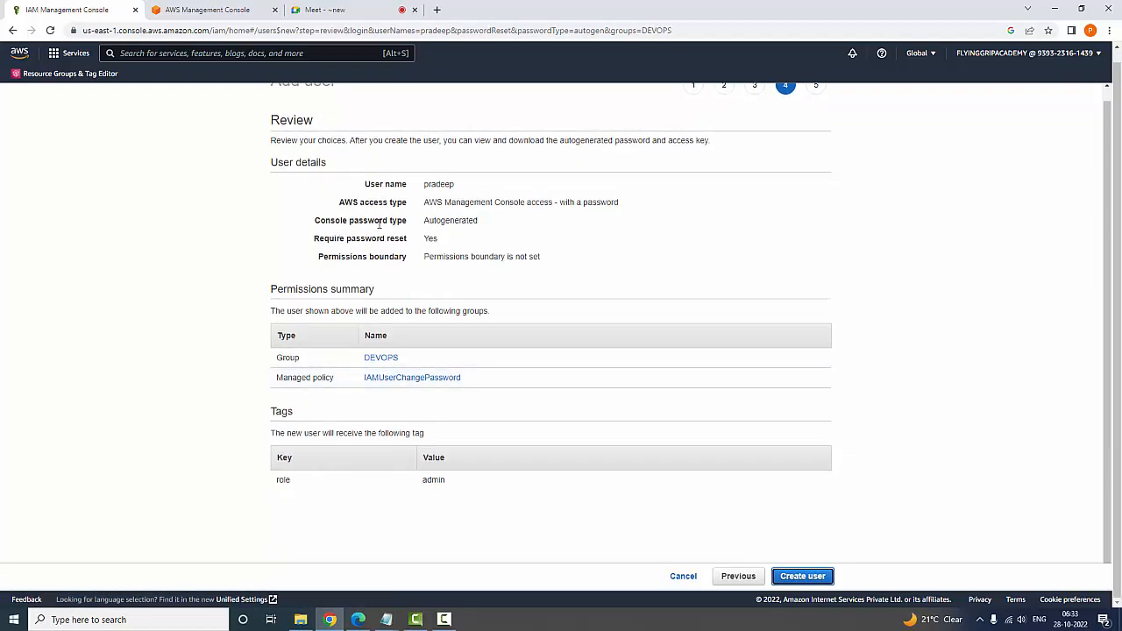
left_click_drag(426, 203, 666, 211)
left_click_drag(426, 240, 469, 238)
left_click(474, 239)
Create the user, download its credentials .csv, and open the file.
left_click(802, 574)
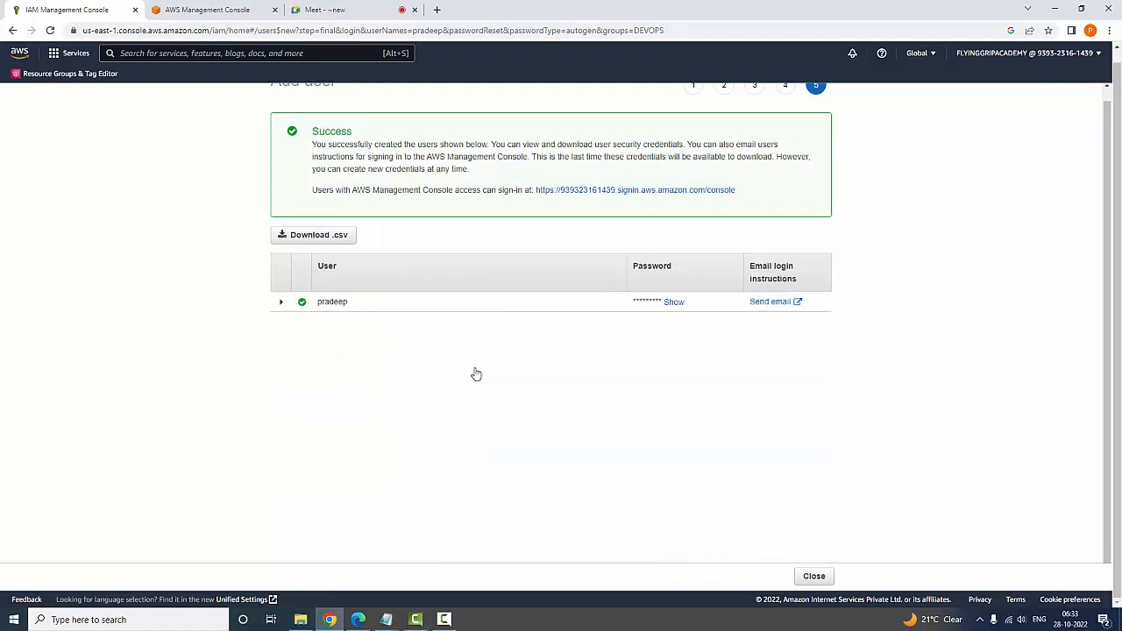
left_click(340, 238)
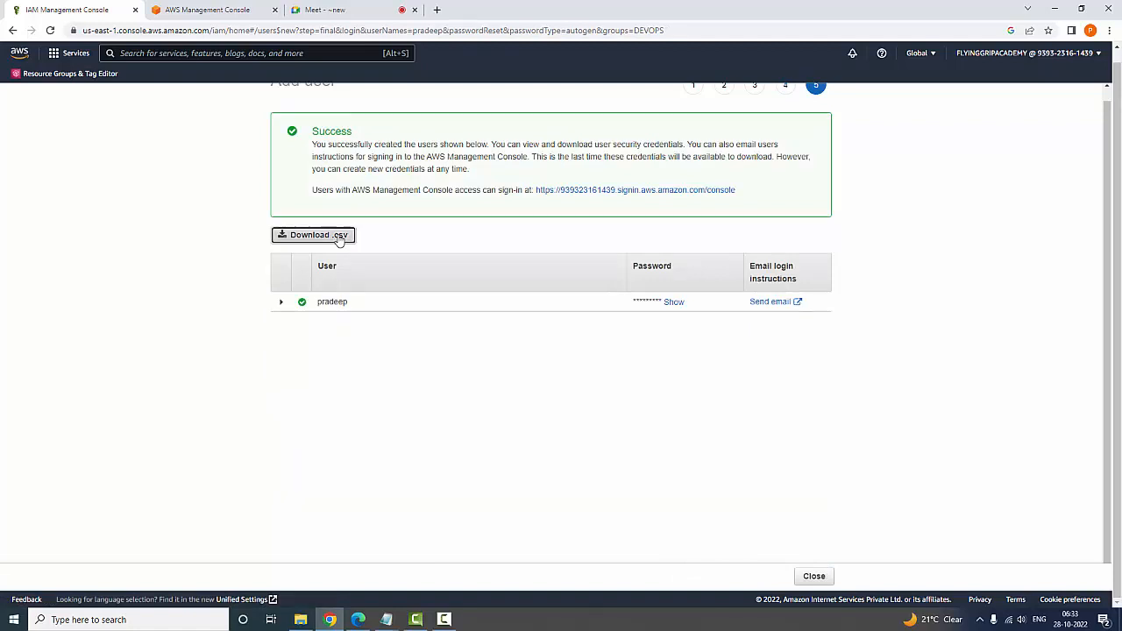
left_click(75, 593)
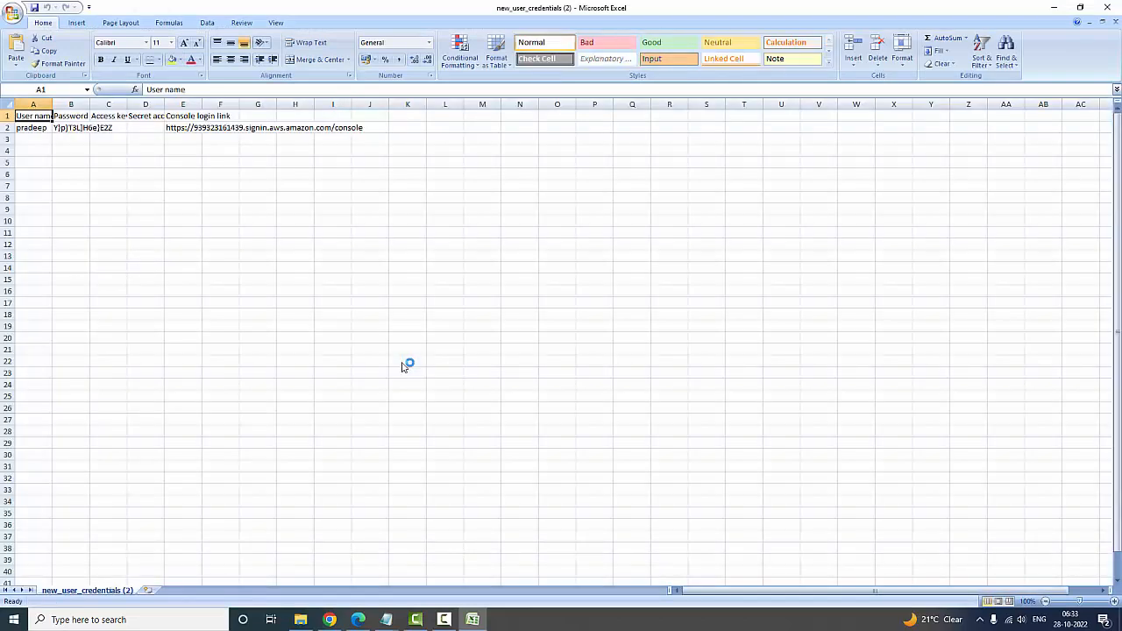
Inspect the user name, password and sign-in link in row 2, then minimize Excel.
left_click(20, 130)
left_click(75, 130)
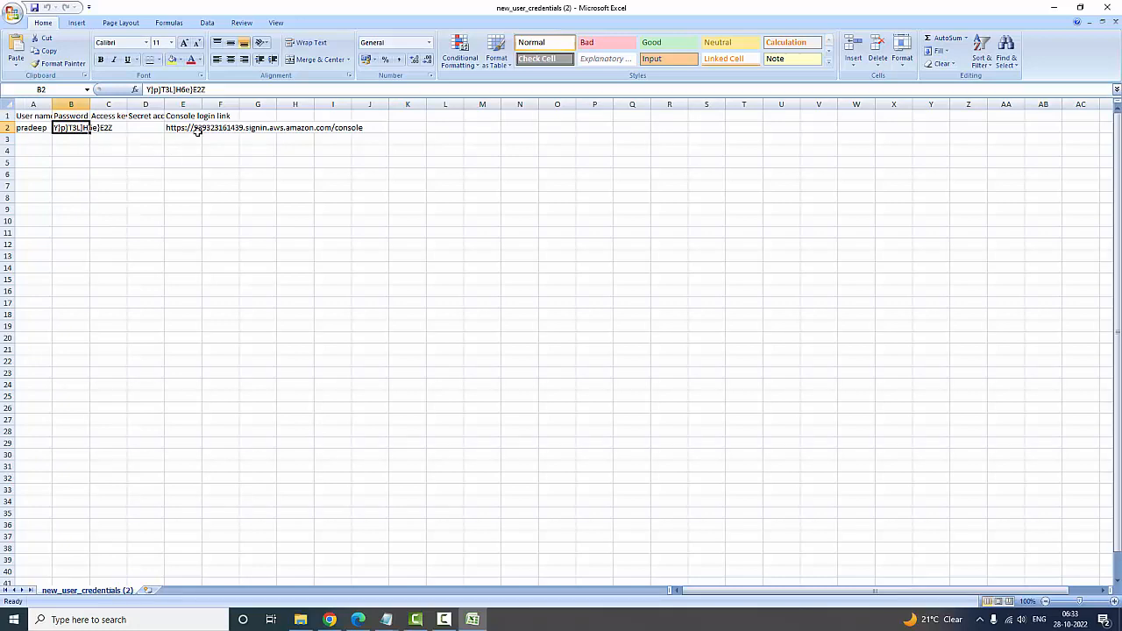
left_click_drag(166, 128, 354, 125)
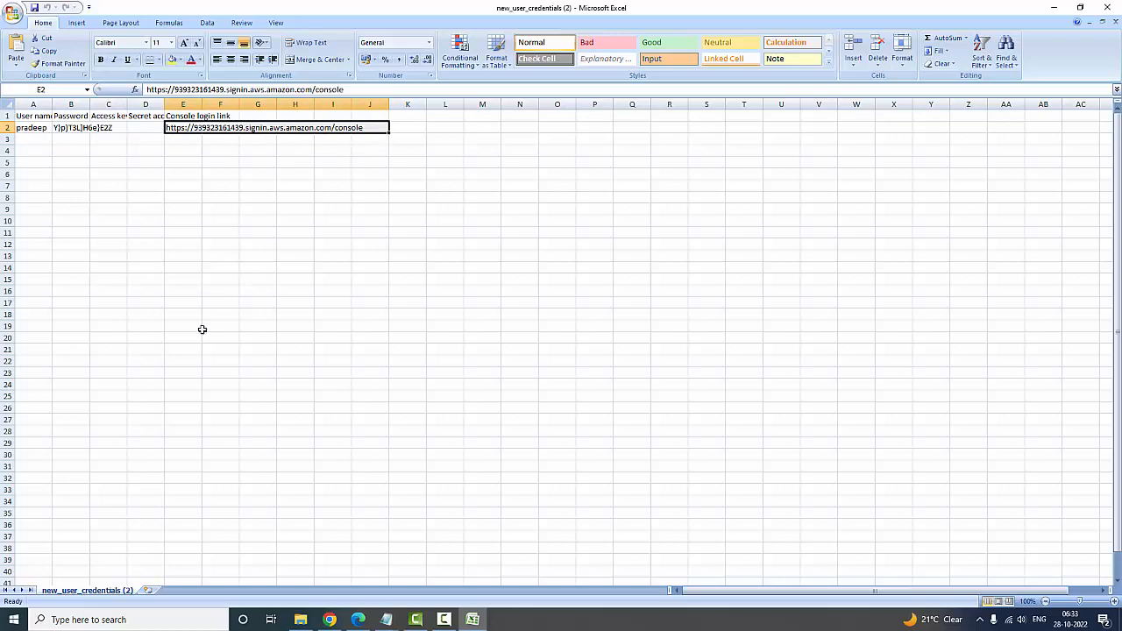
left_click(1053, 8)
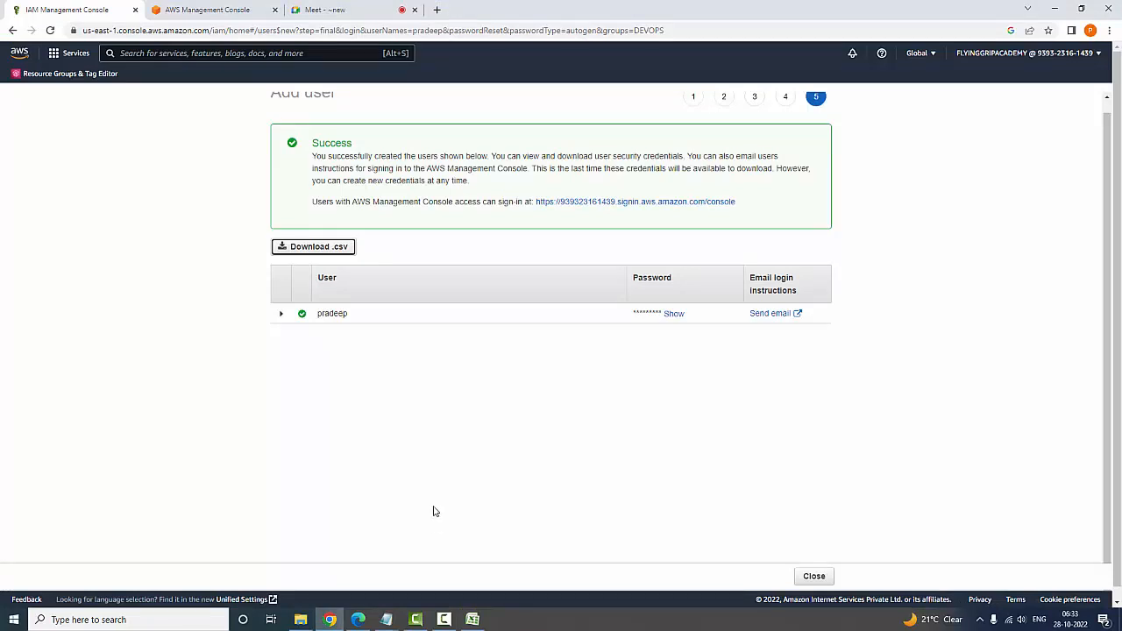
Return to the IAM Users list through the services menu.
scroll(434, 511, "up", 1)
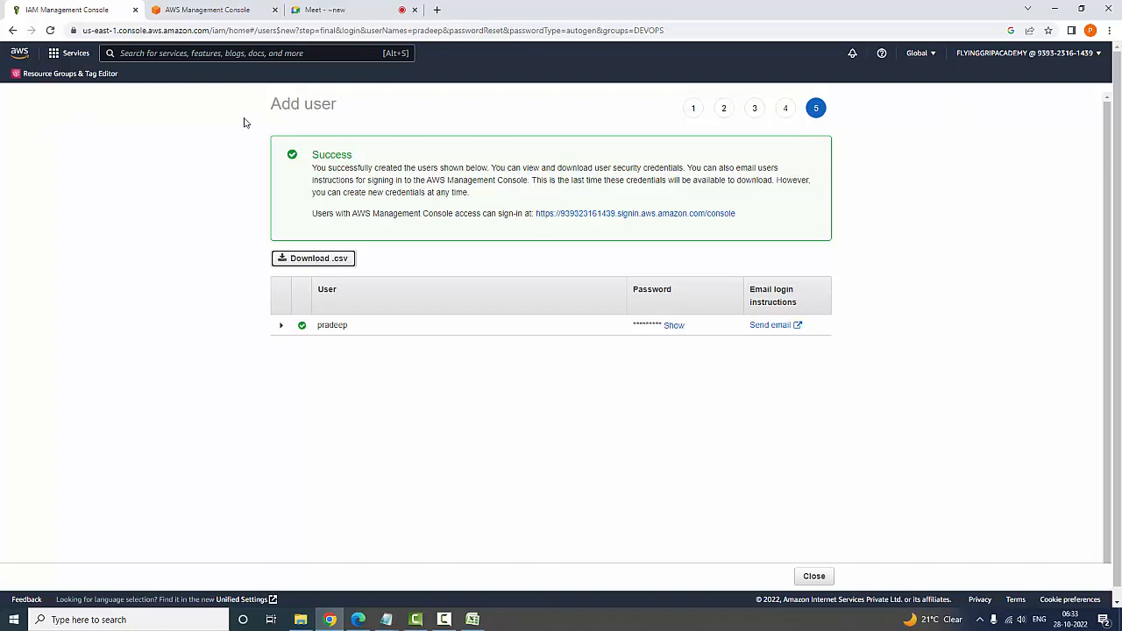
left_click(70, 56)
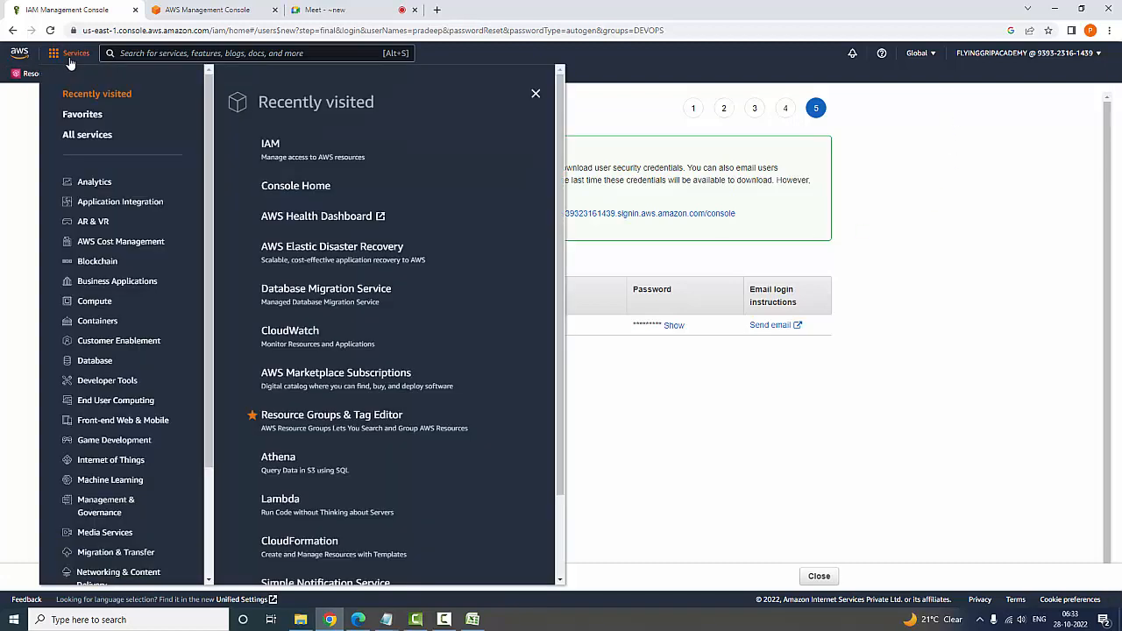
left_click(276, 153)
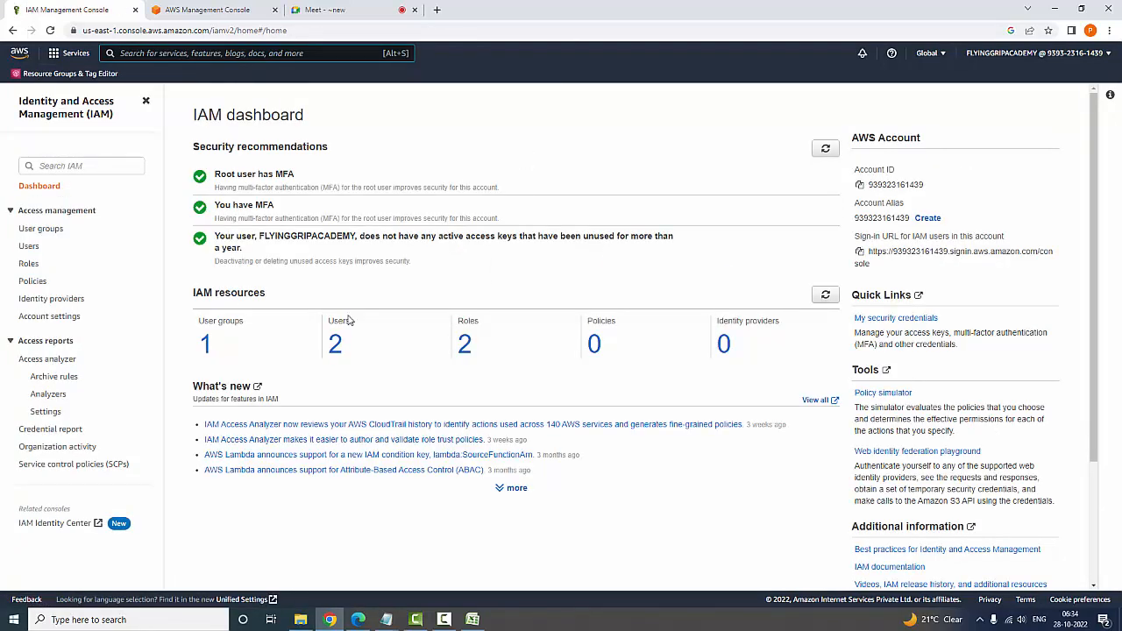
left_click(29, 249)
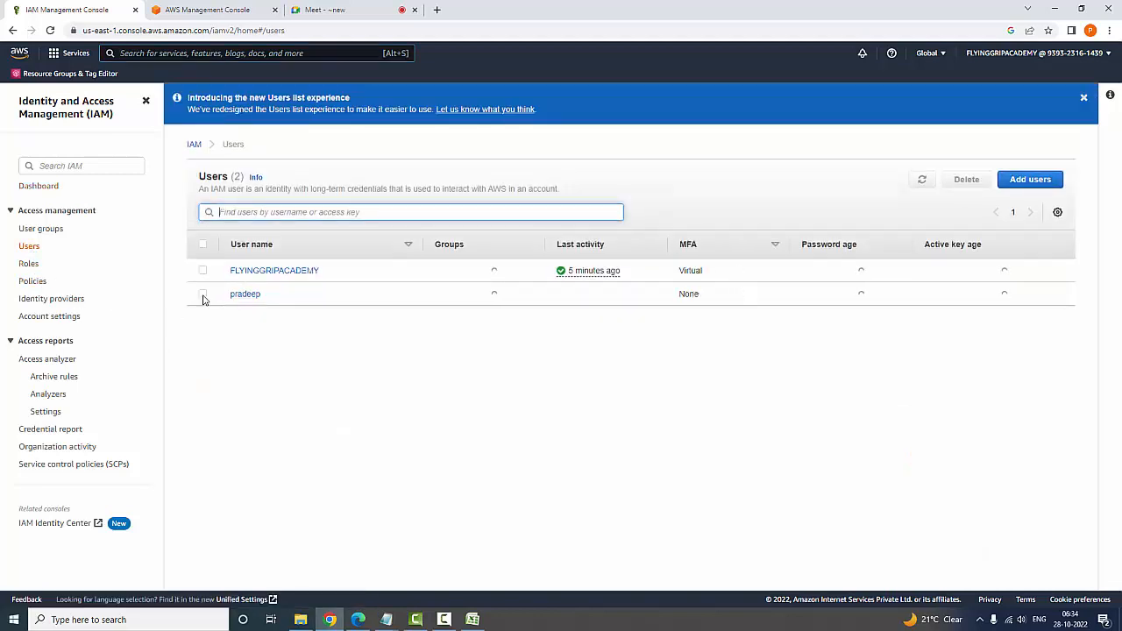
Delete the newly created user, typing its name to confirm the deletion.
left_click(203, 295)
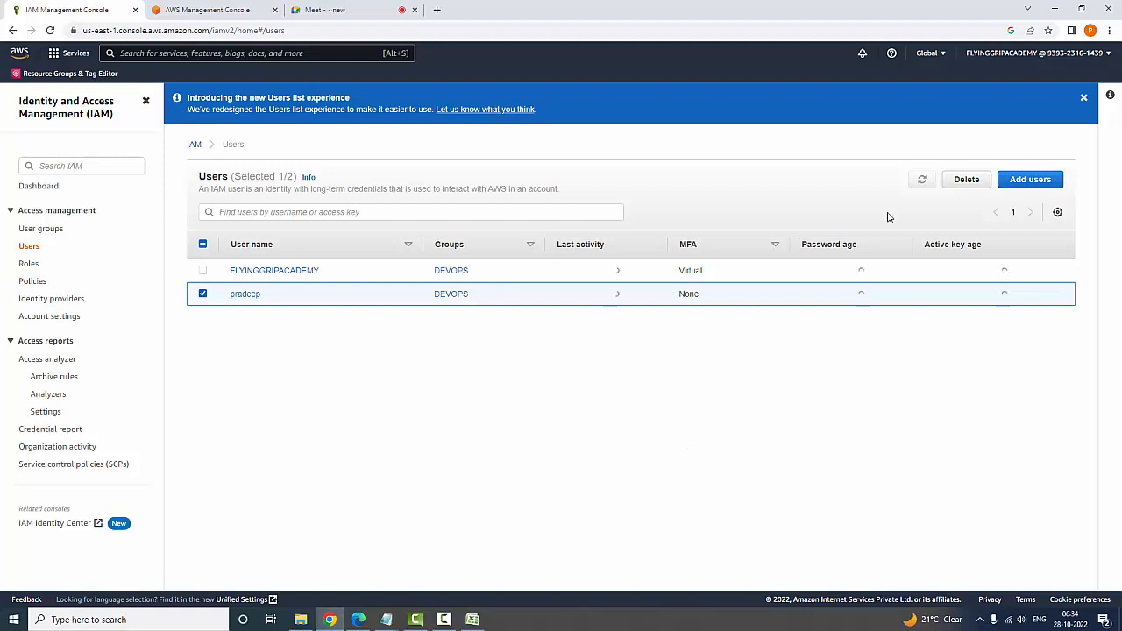
left_click(966, 182)
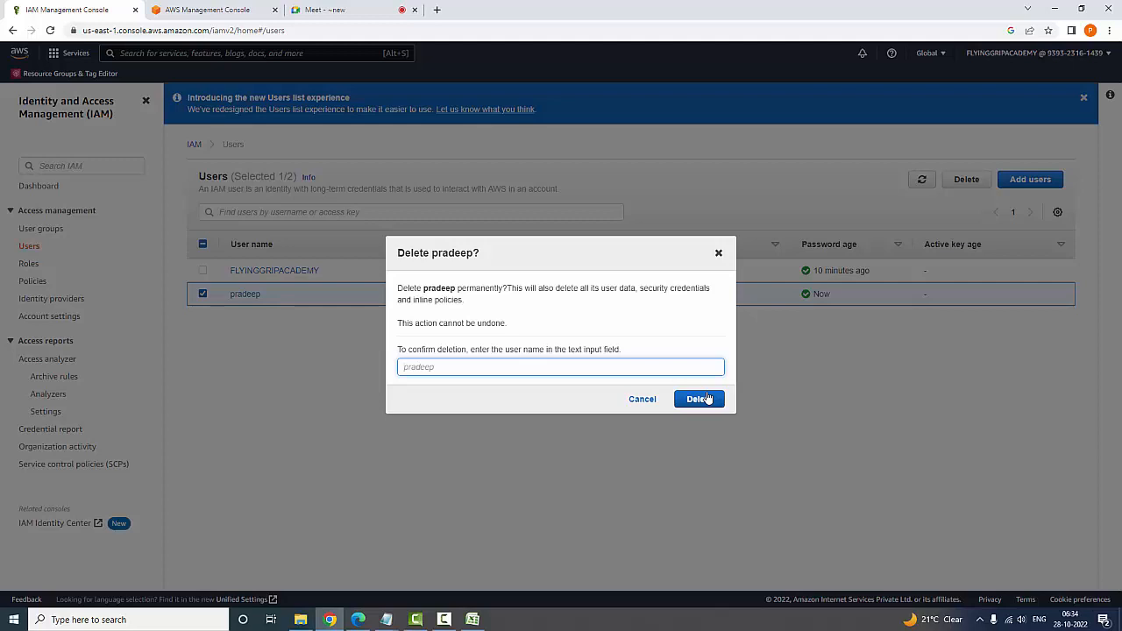
type("pradeep")
left_click(707, 399)
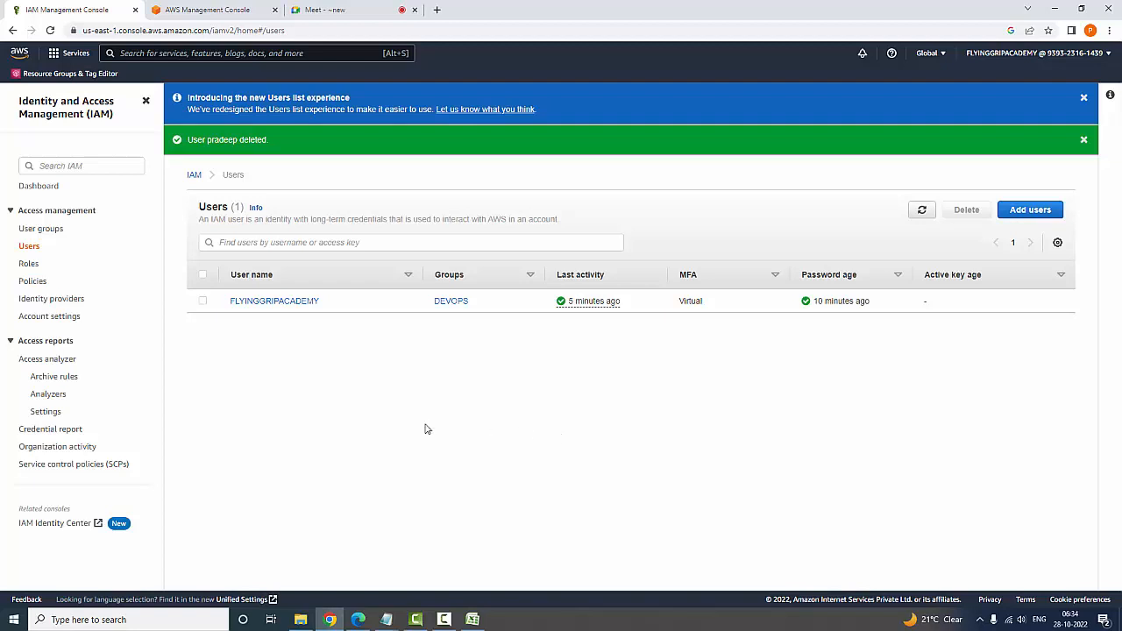
left_click(44, 230)
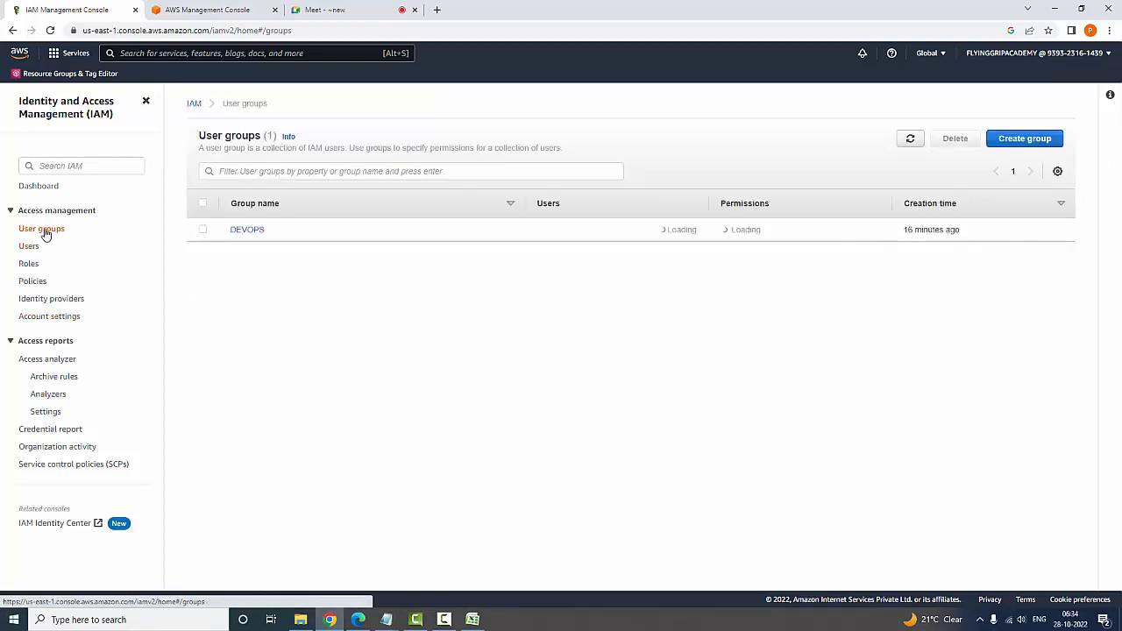
left_click(247, 230)
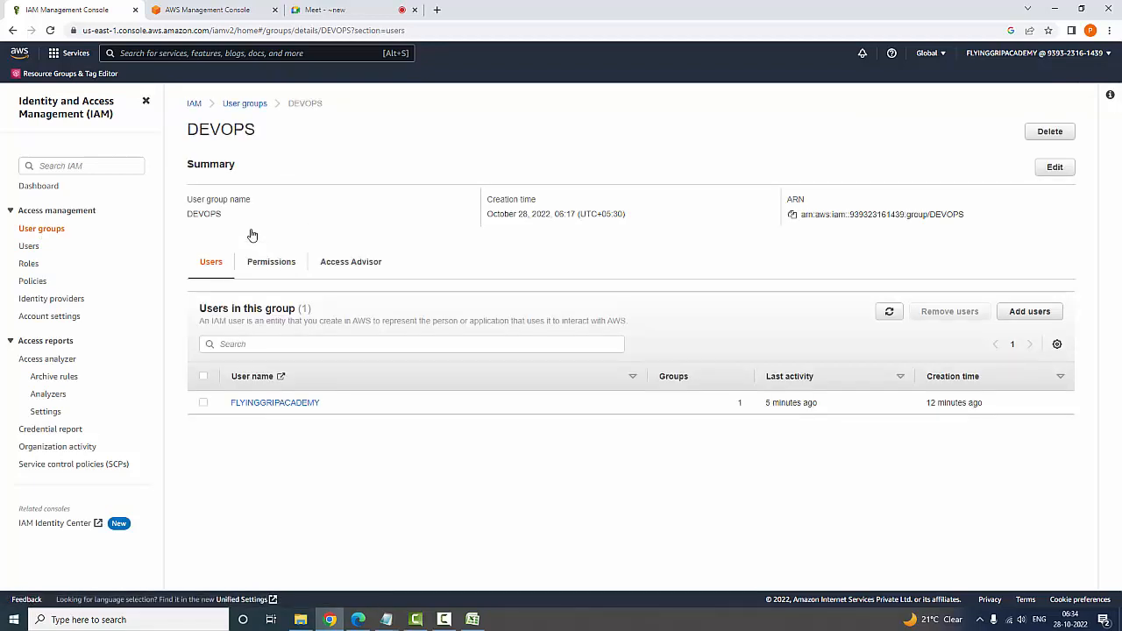
left_click(202, 404)
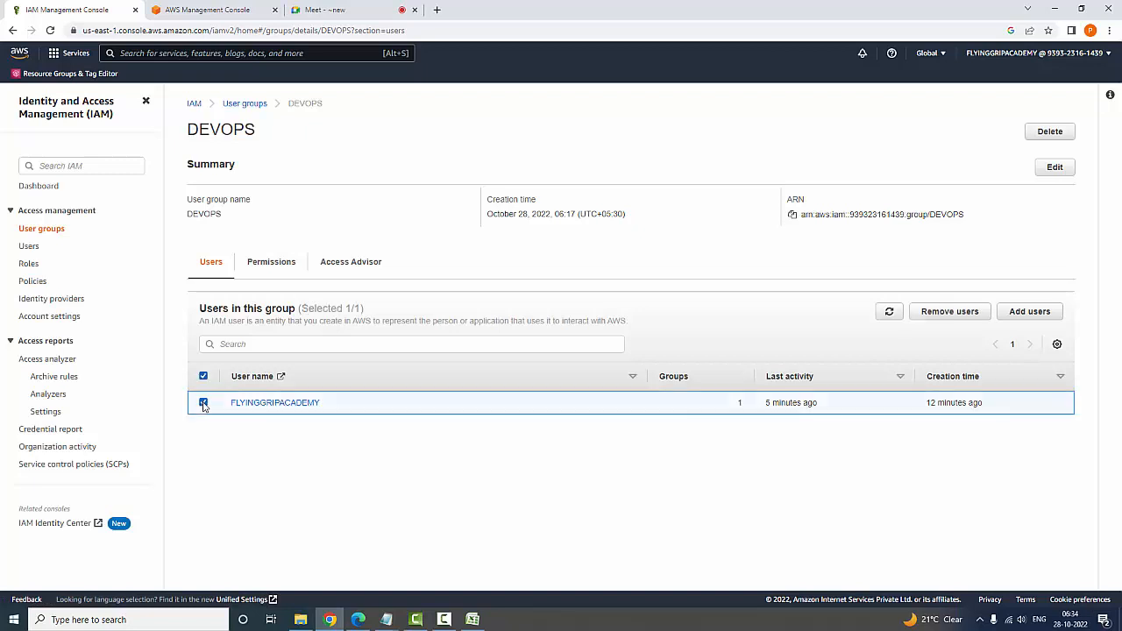
left_click(961, 316)
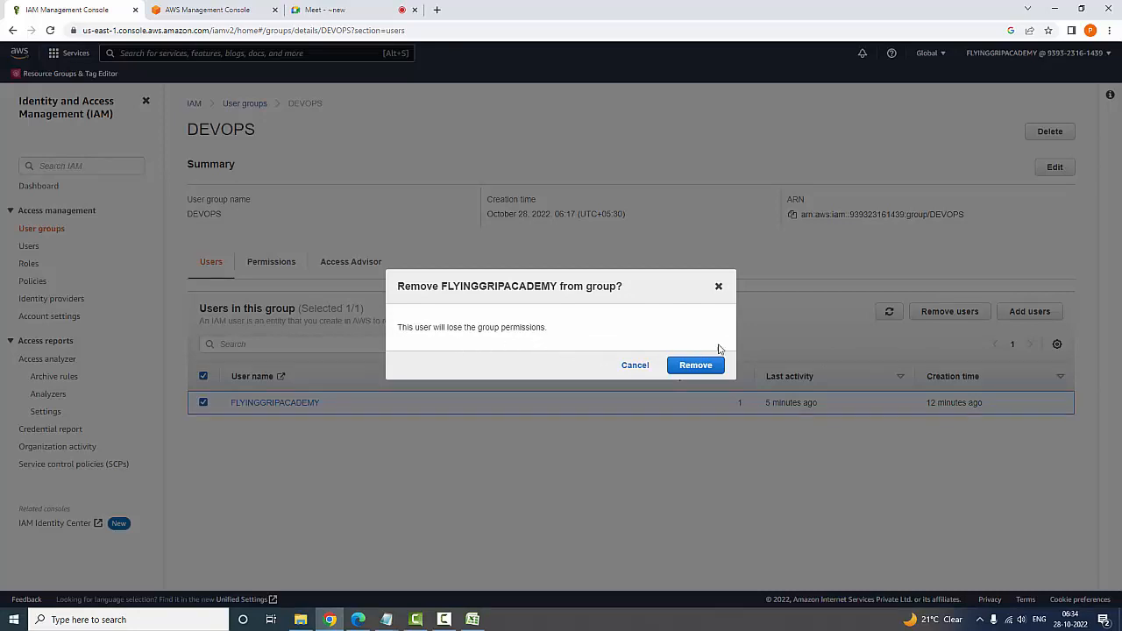
left_click(719, 288)
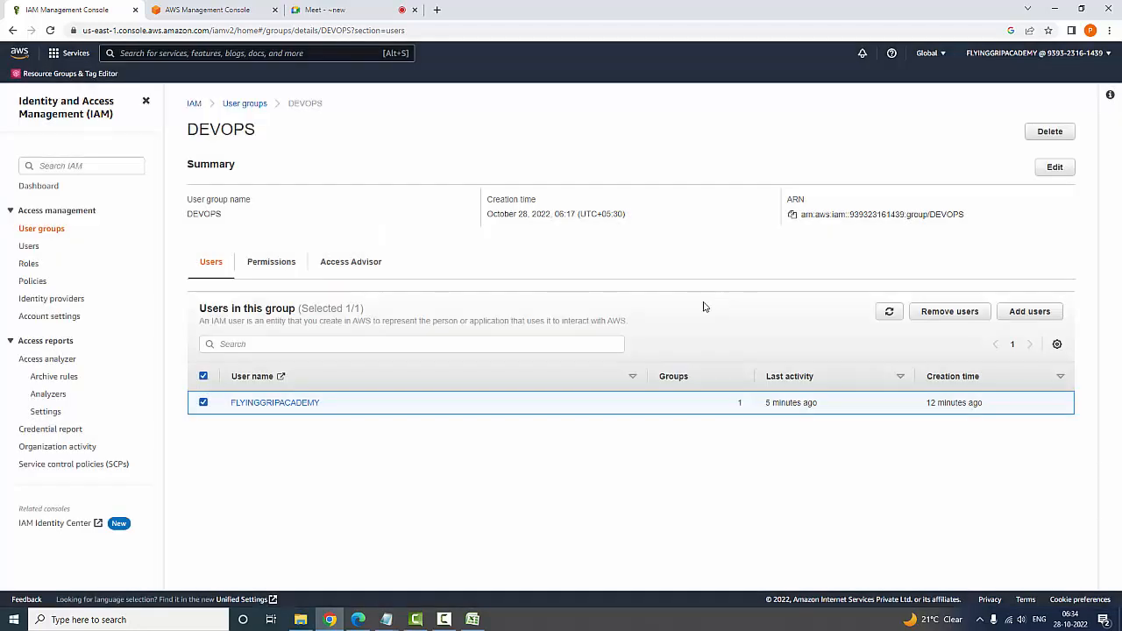
left_click(29, 246)
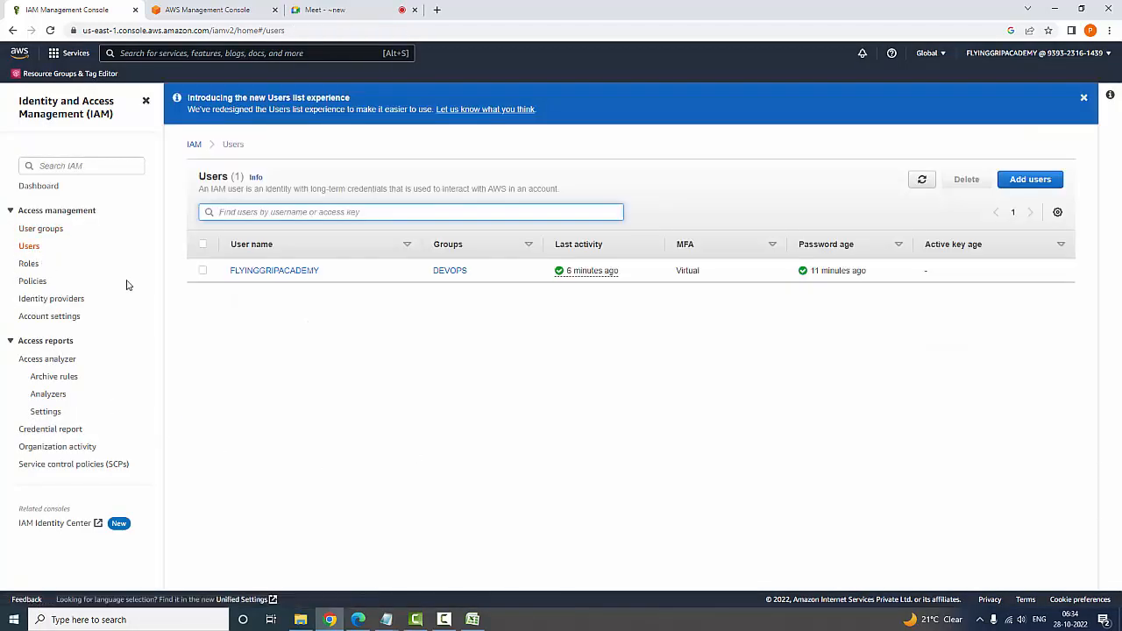
Delete FLYINGGRIPACADEMY by typing its name to confirm, then view the User groups list.
left_click(203, 272)
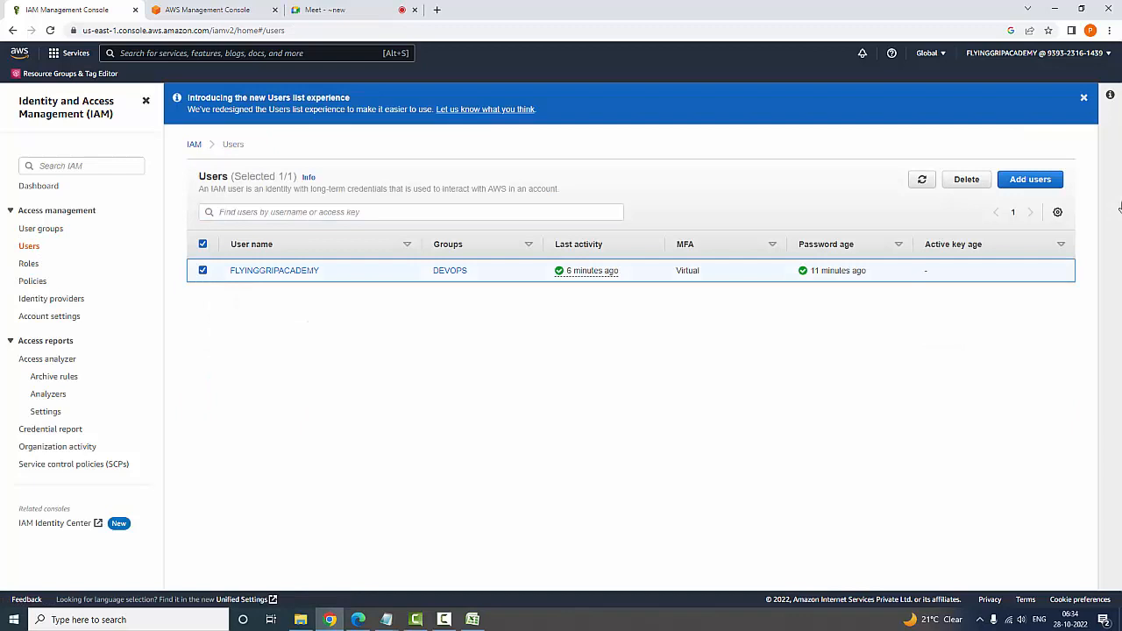
left_click(967, 179)
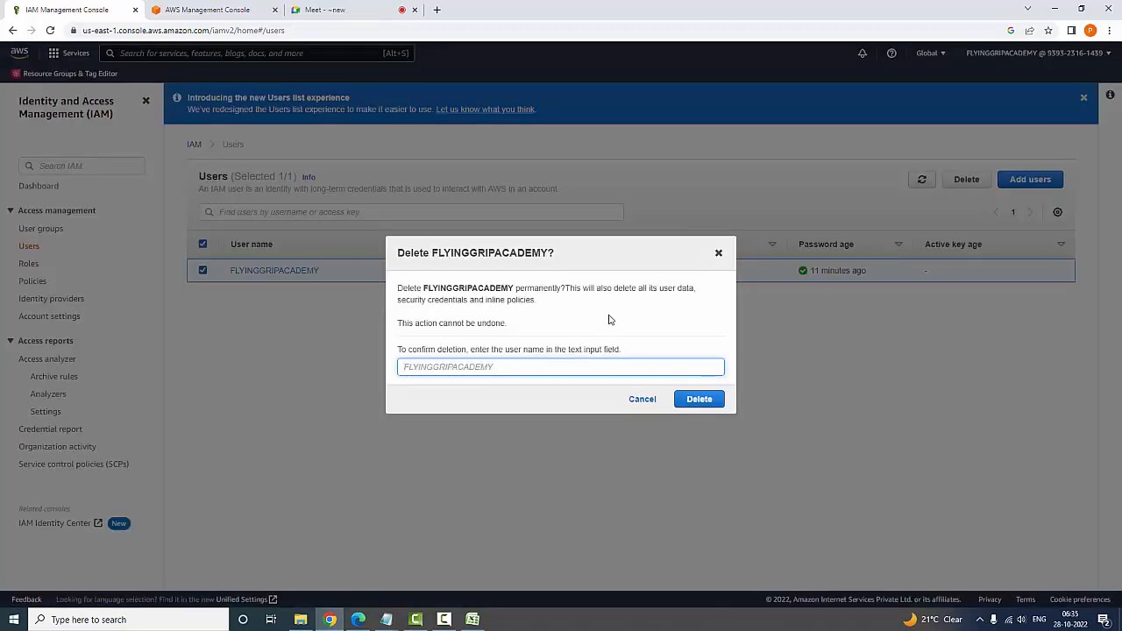
type("FLYINGGRIPACADEMY")
left_click(699, 400)
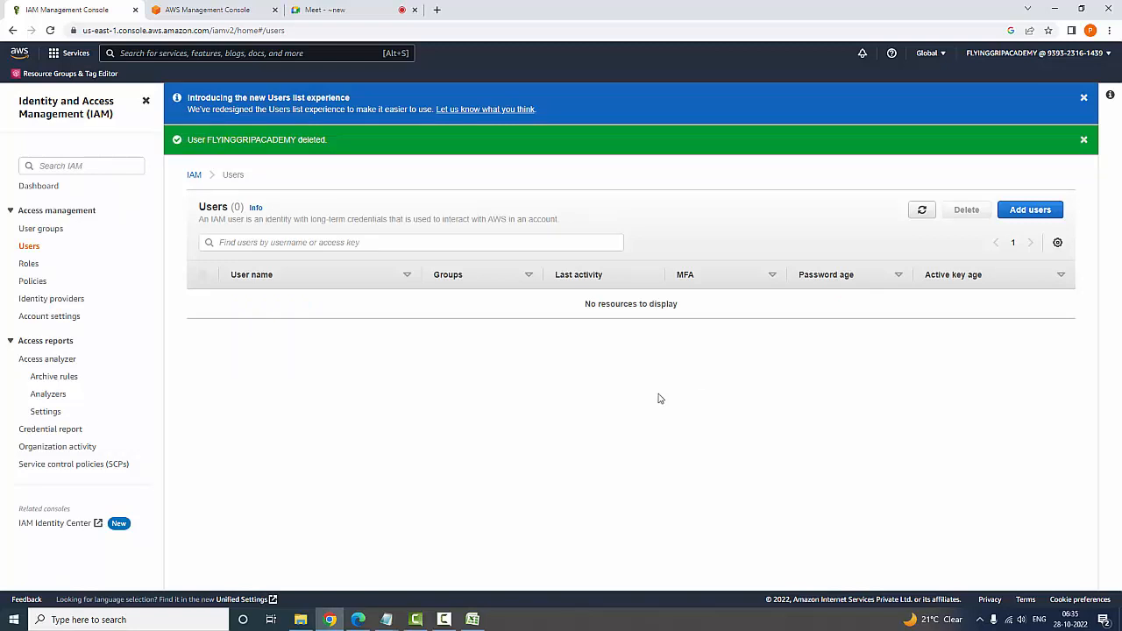
left_click(41, 230)
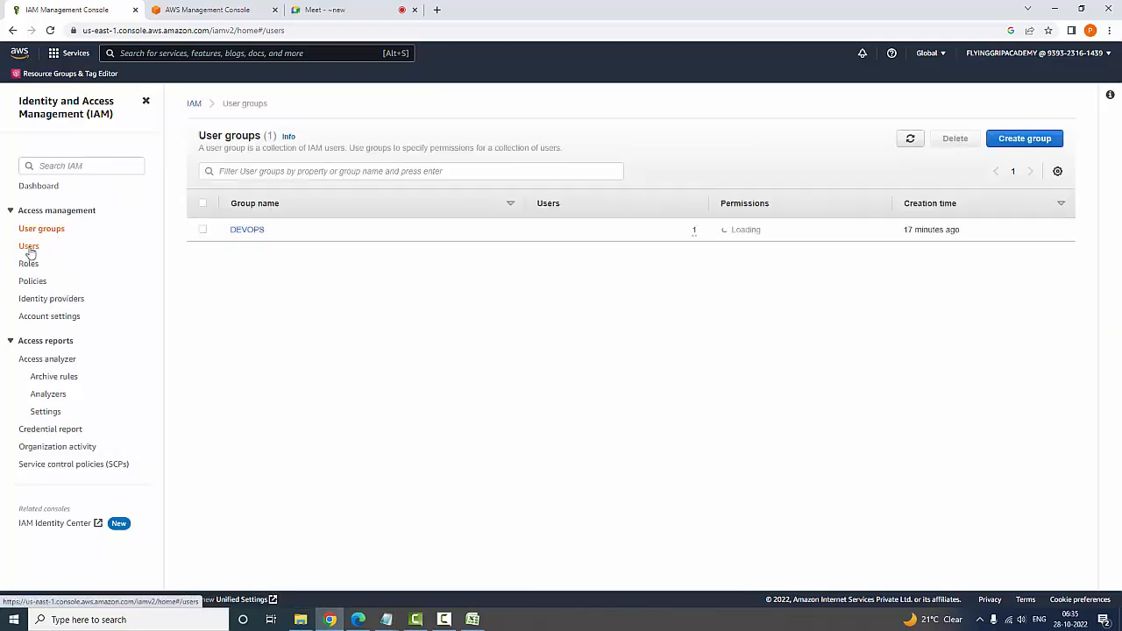
Check that Users is empty and DEVOPS remains, then sign out of the console.
left_click(30, 250)
left_click(558, 406)
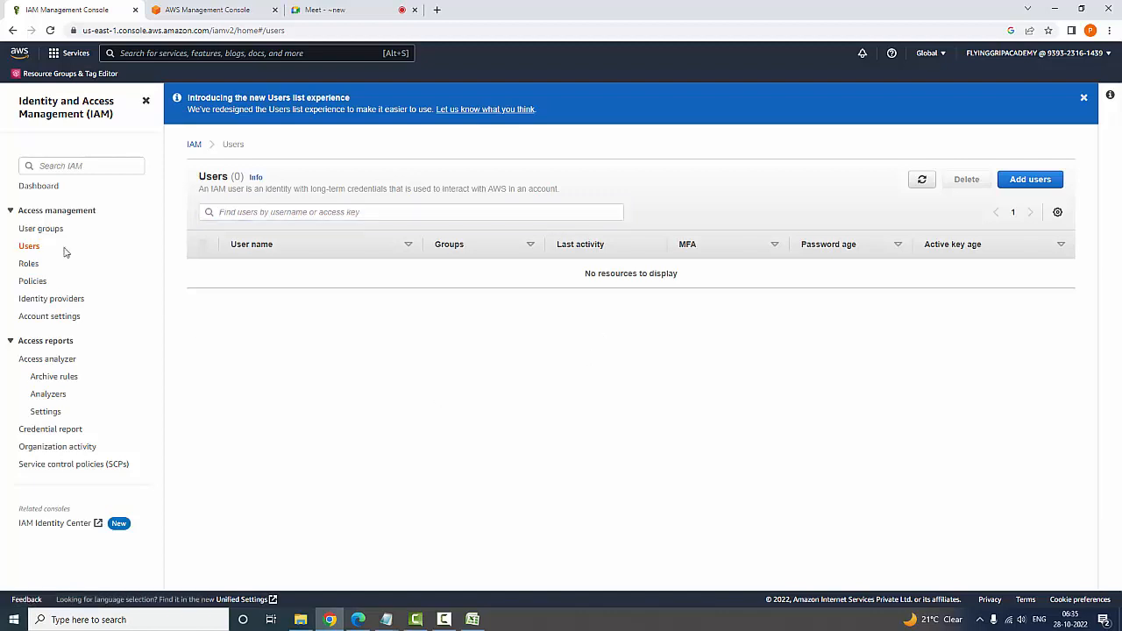
left_click(30, 231)
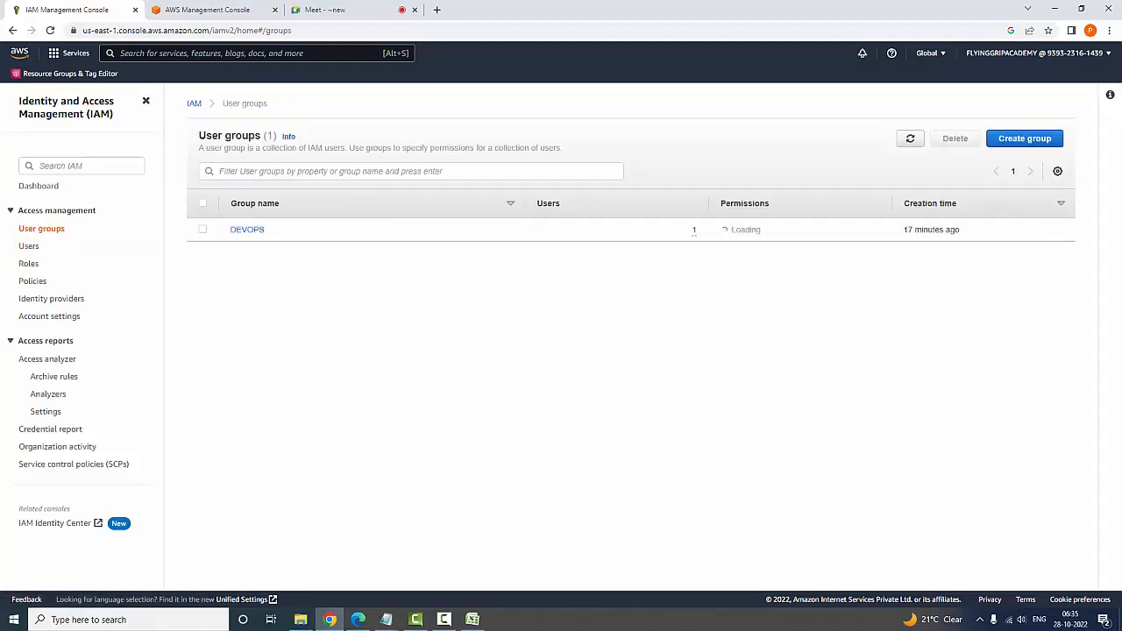
left_click(1035, 53)
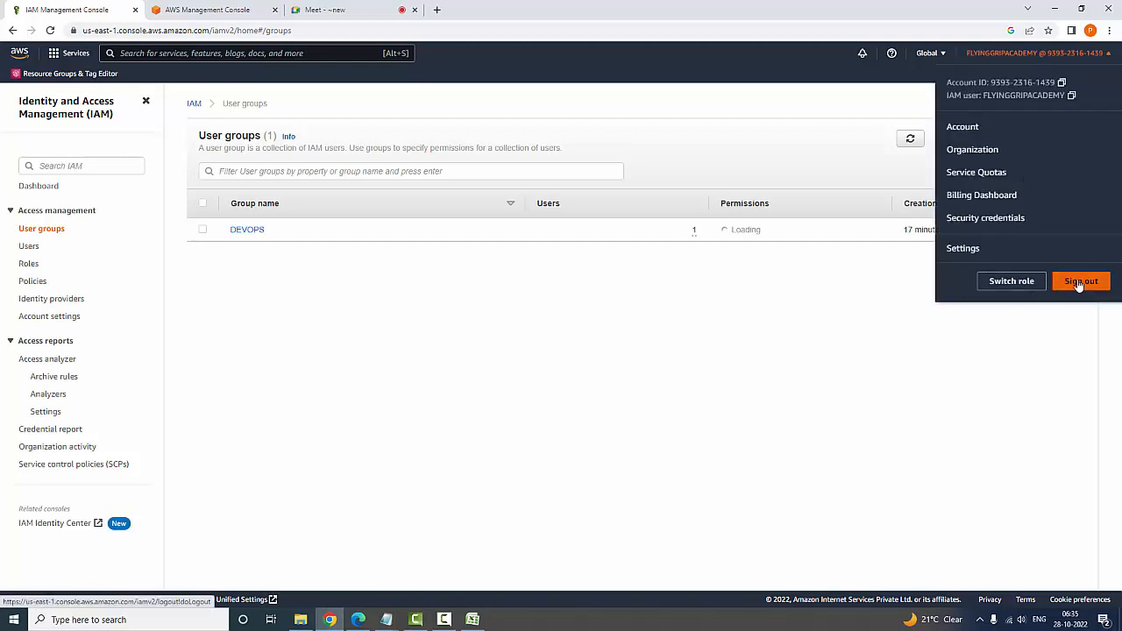
left_click(1078, 281)
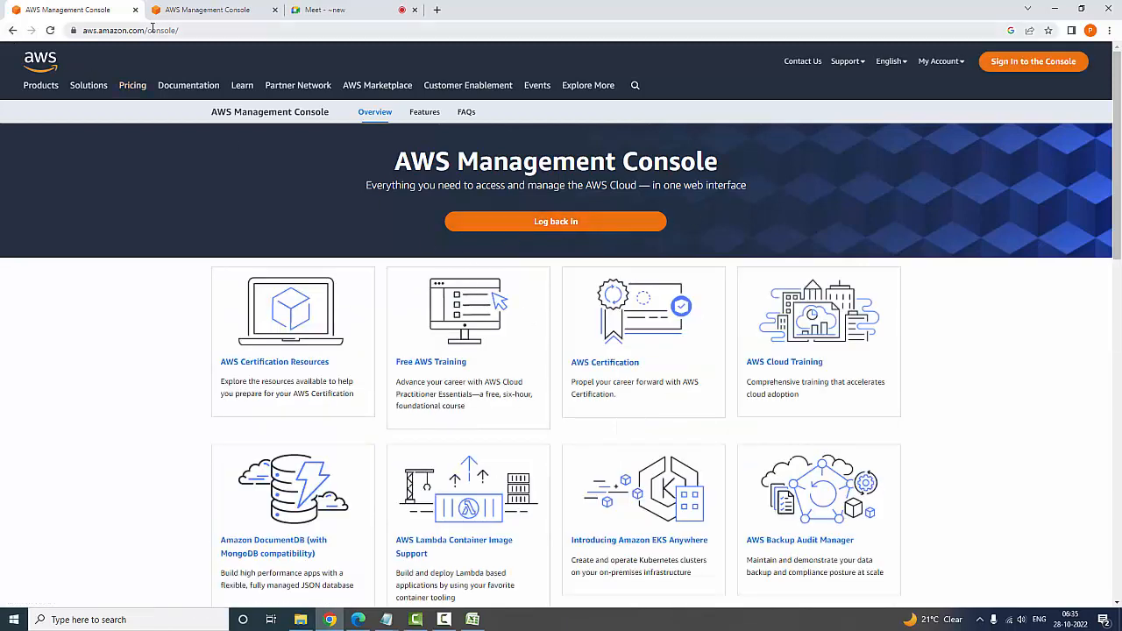
Paste and go to the sign-in URL, then try signing in twice as FLYINGGRIPACADEMY with its password.
right_click(88, 29)
left_click(201, 121)
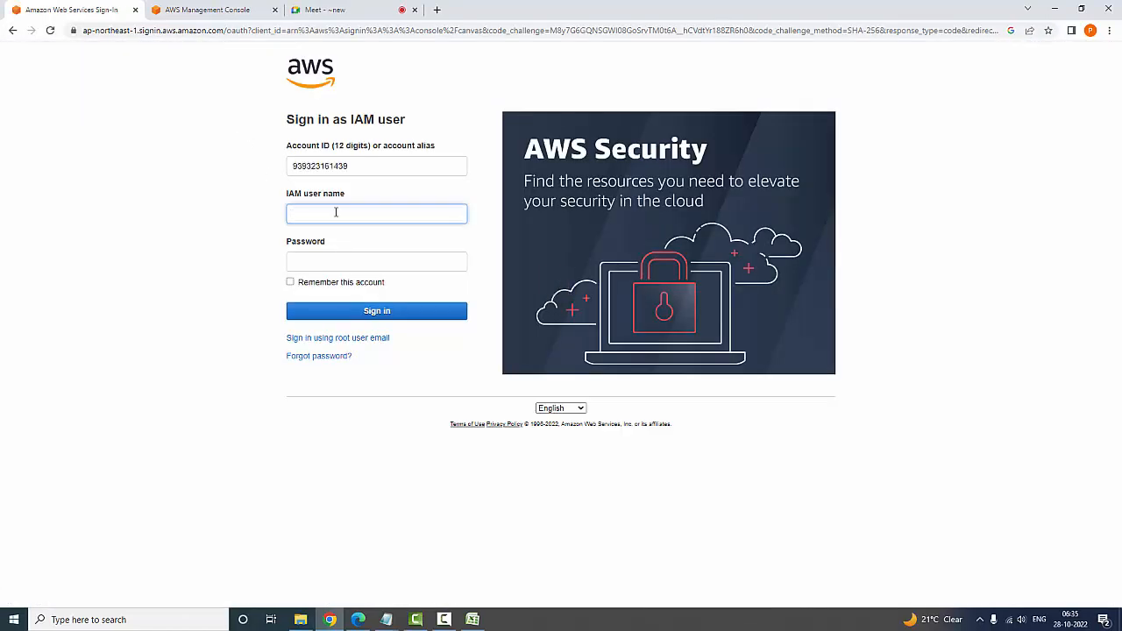
left_click(336, 213)
left_click(387, 304)
left_click(313, 261)
type("•••")
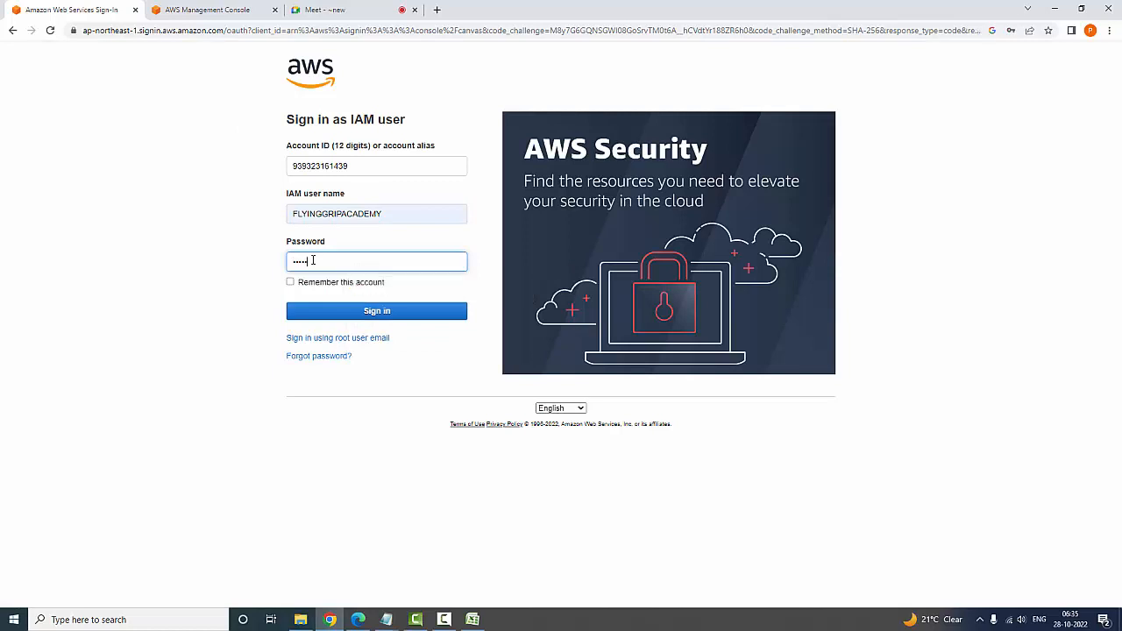
type("••••••")
key("Return")
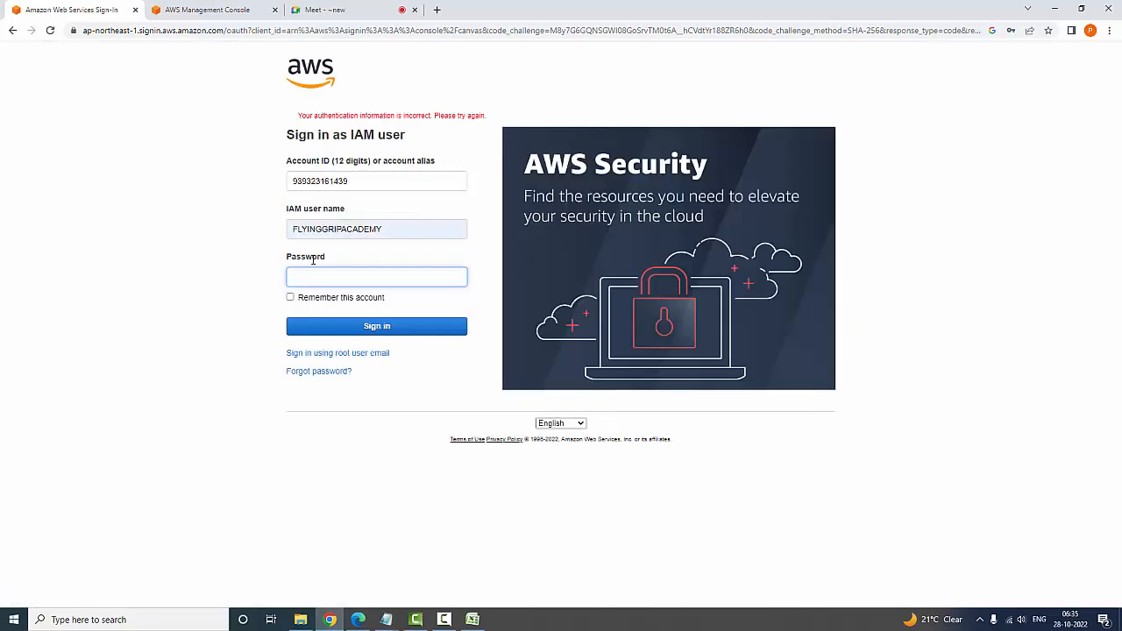
type("••••••••••")
key("Return")
In the Edge IAM window, check User groups and Users, then start Add users.
left_click(359, 619)
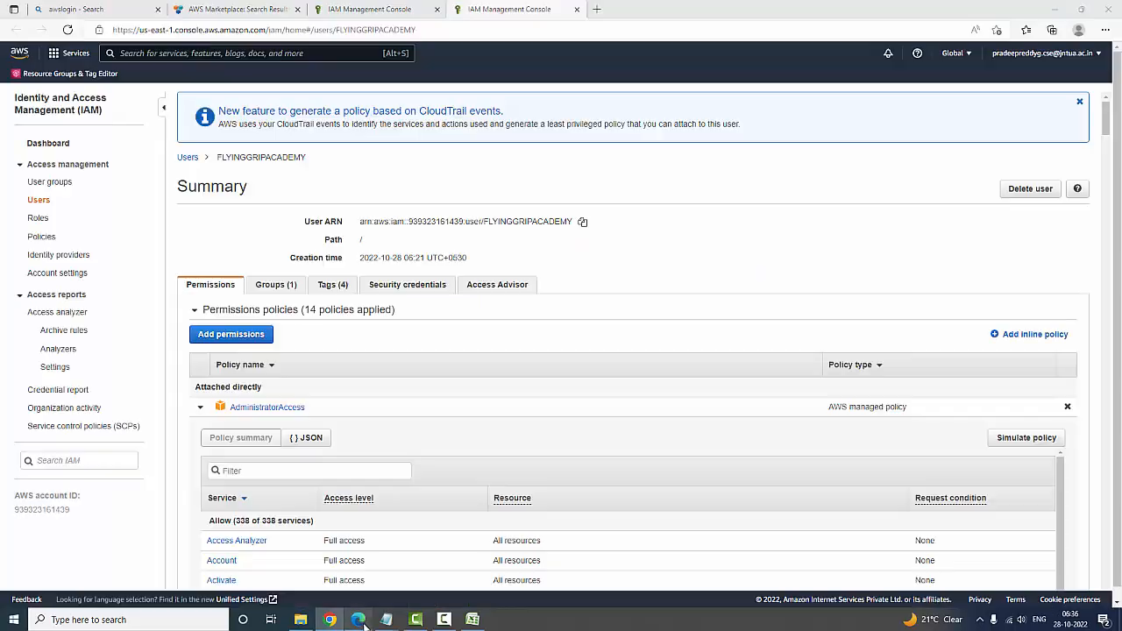
left_click(48, 201)
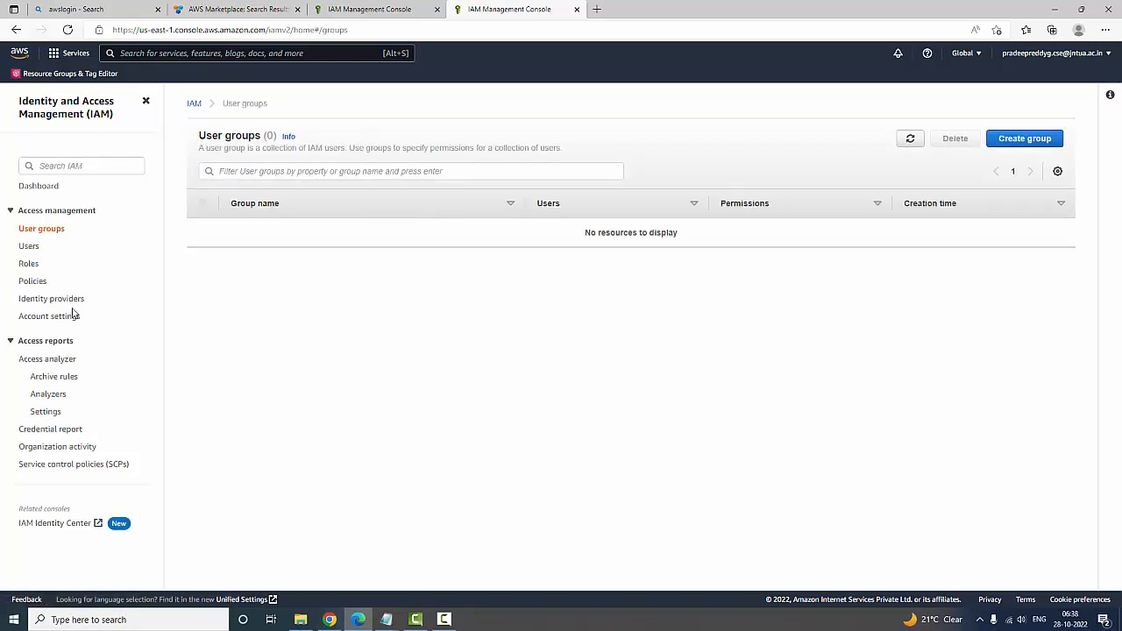
left_click(29, 248)
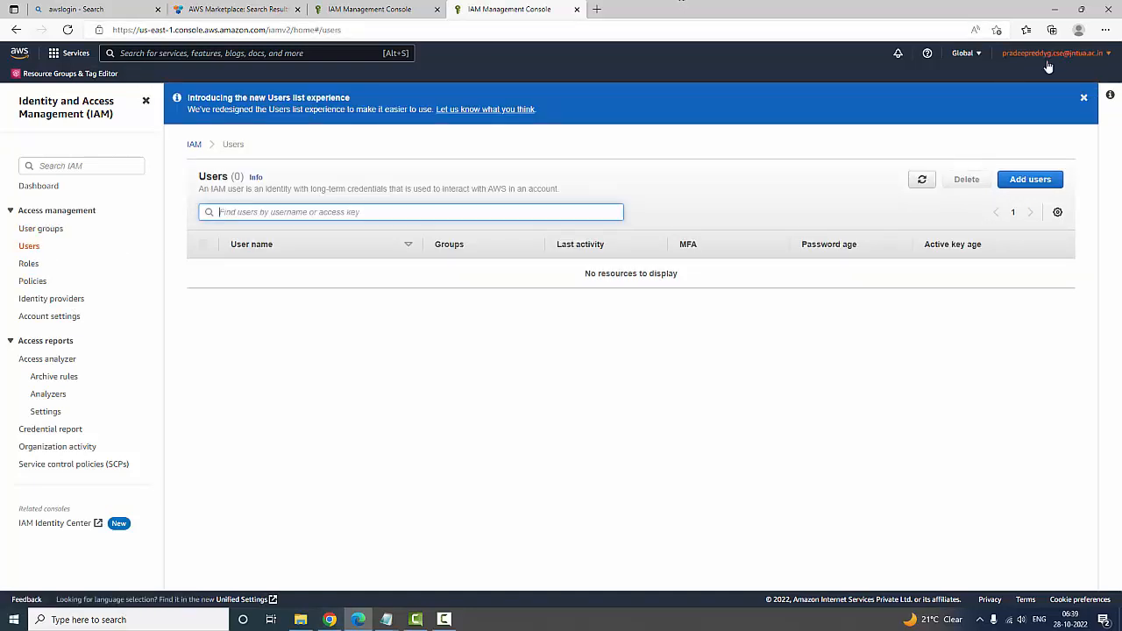
left_click(1030, 178)
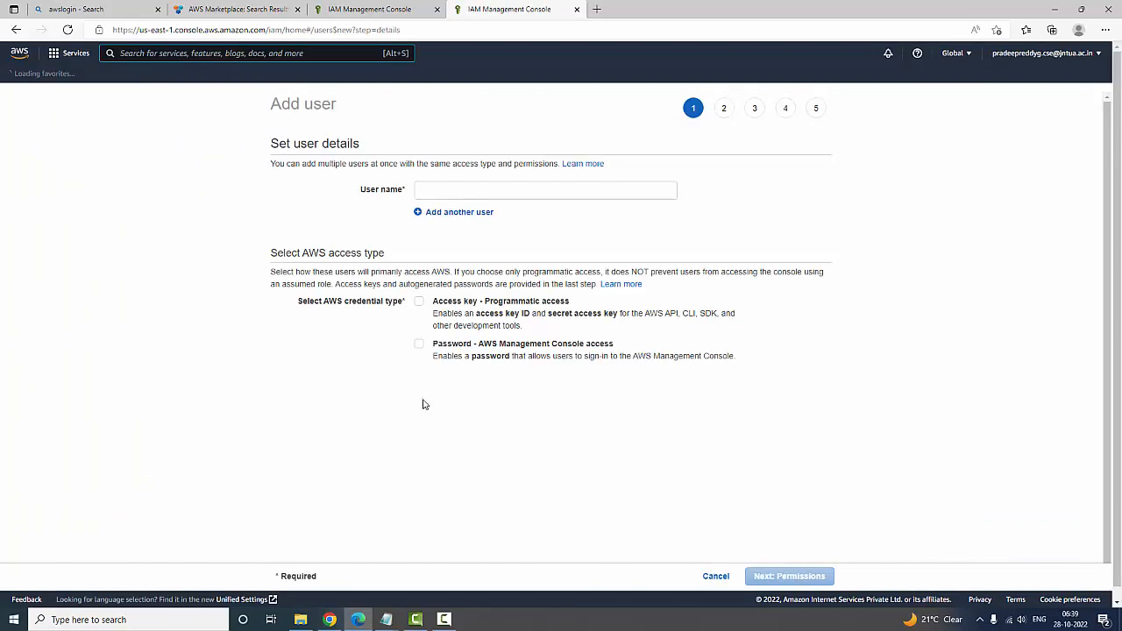
Name the user FLYINGGRIPACADEMY with console access and a custom password, then continue to permissions.
left_click(450, 193)
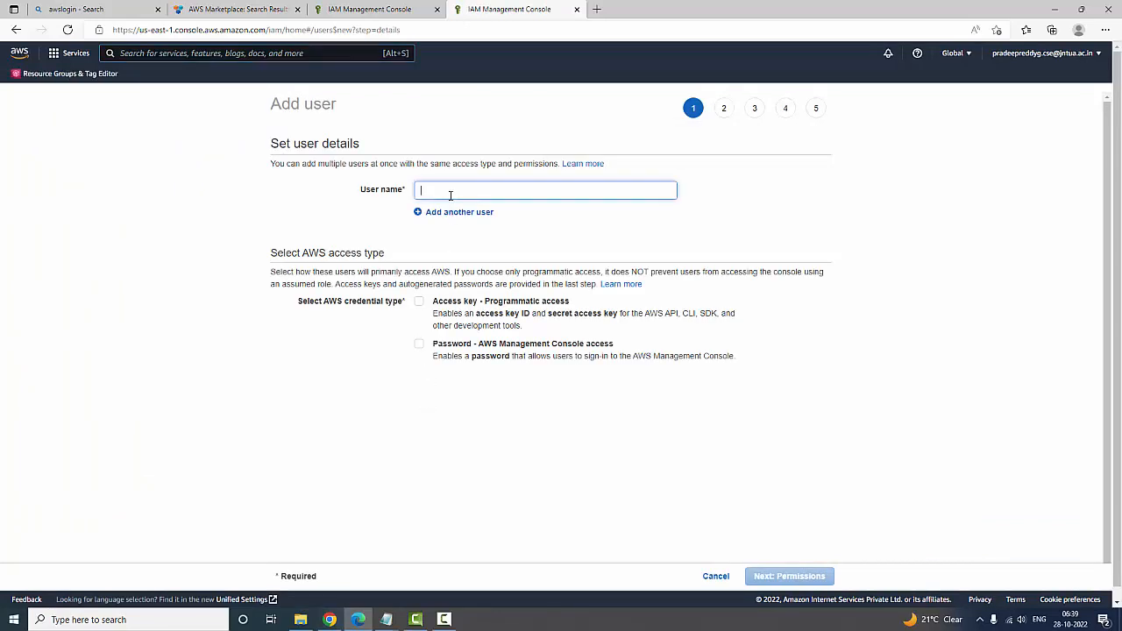
type("FLYIN")
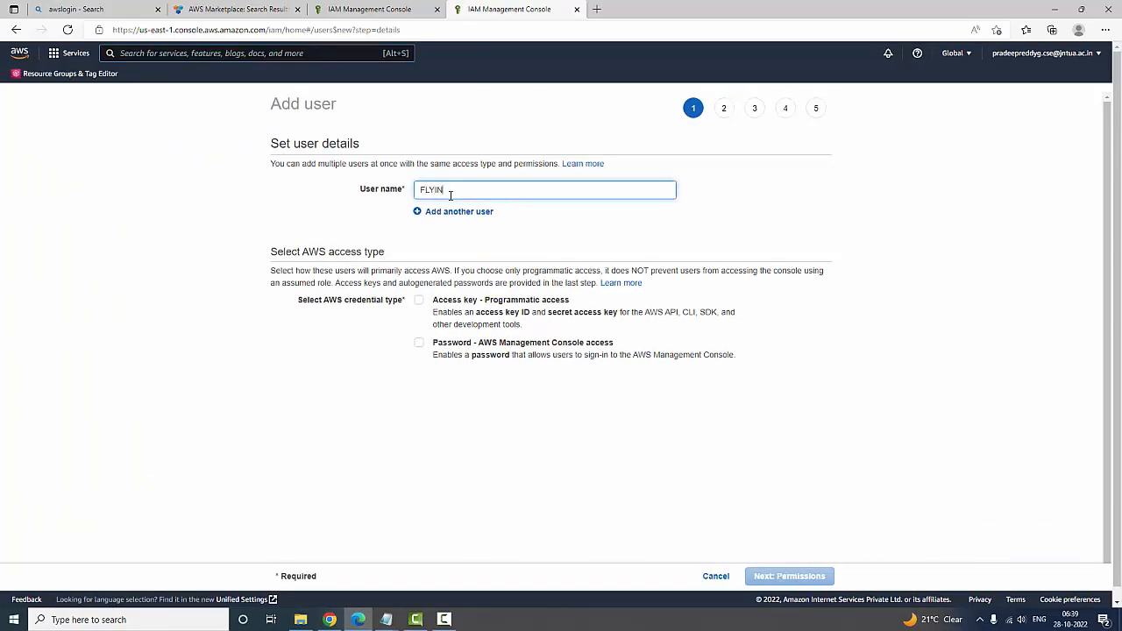
type("GCR")
type("IPA")
type("CADEMY")
left_click(466, 349)
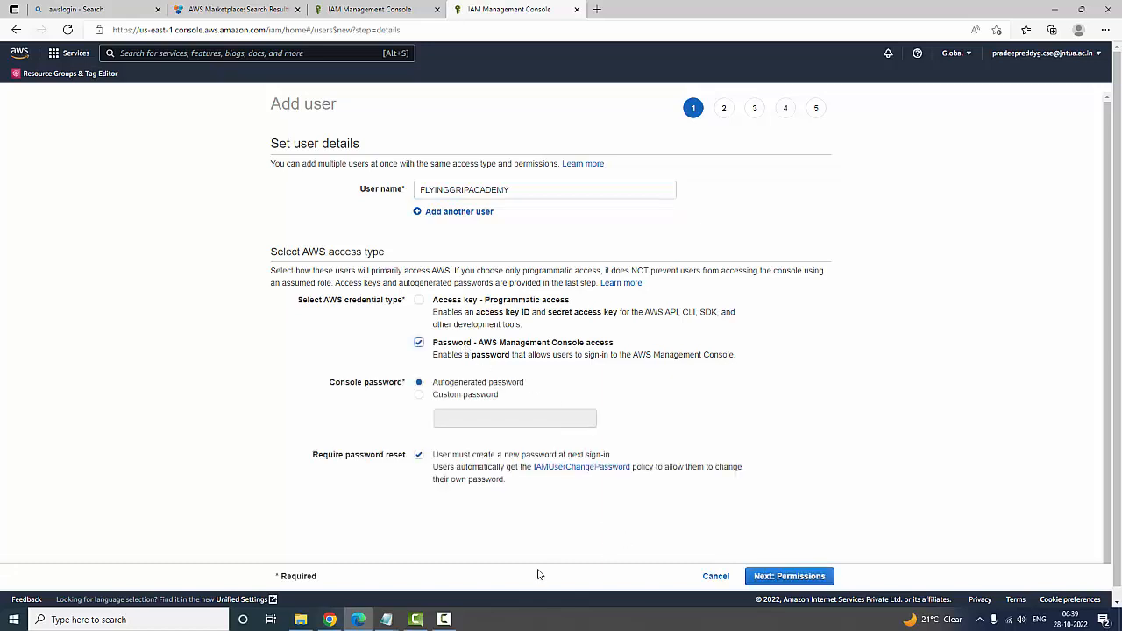
left_click(473, 399)
left_click(474, 422)
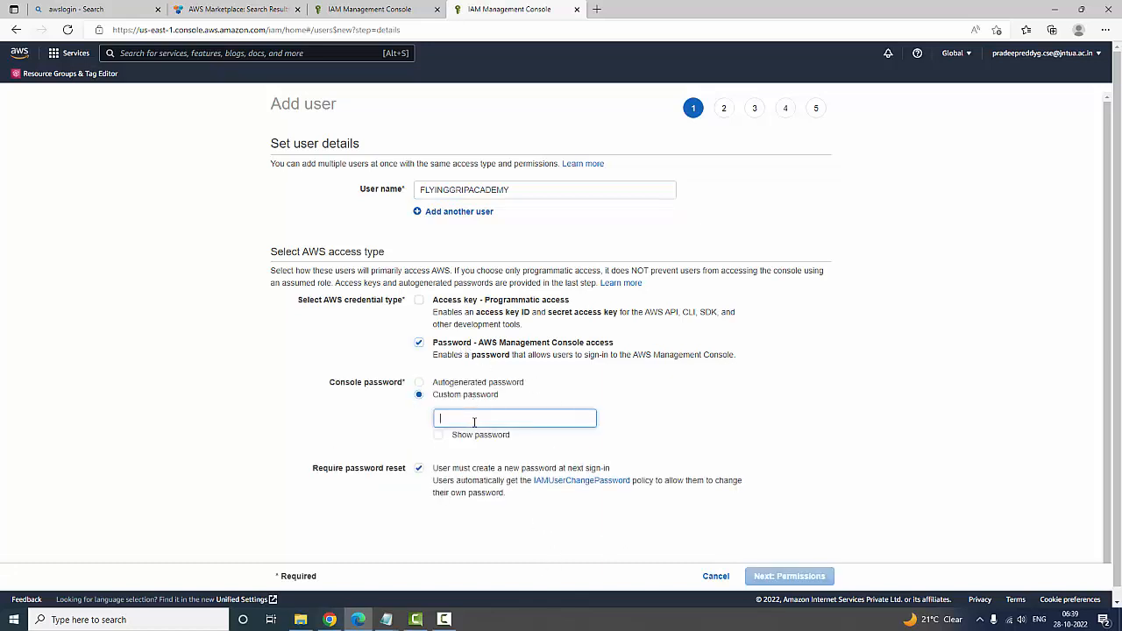
type("••")
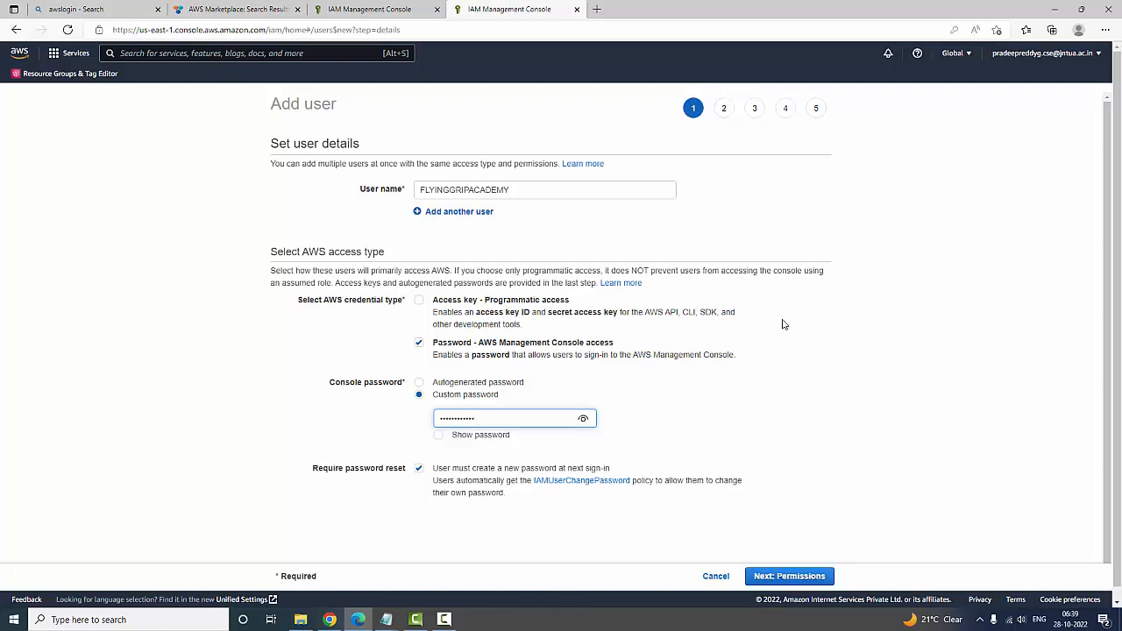
scroll(796, 421, "down", 1)
left_click(789, 576)
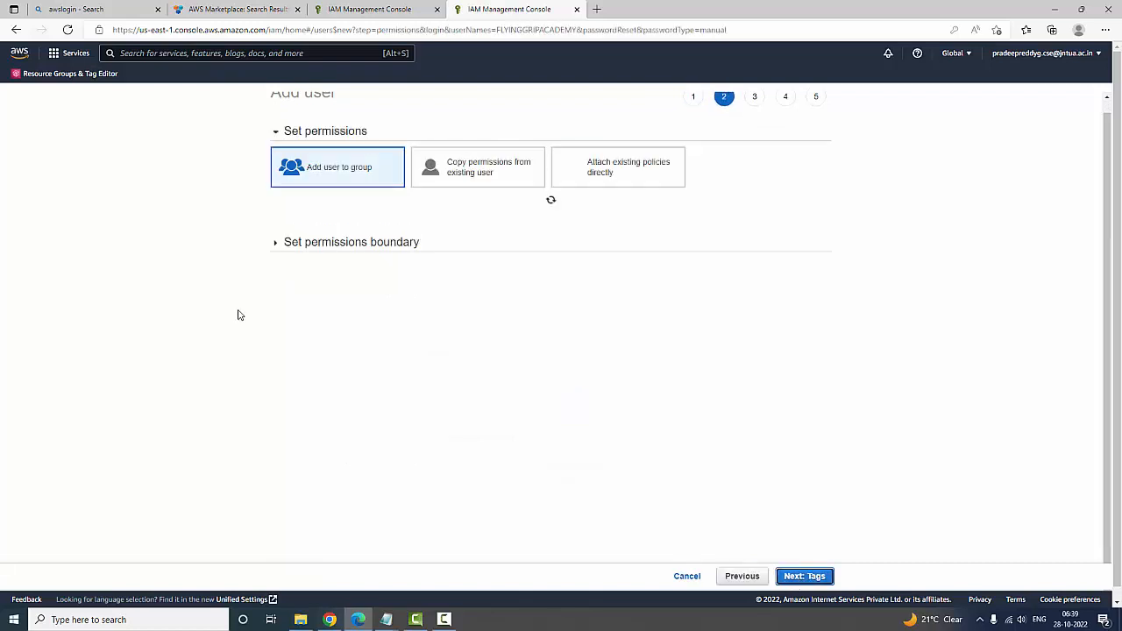
Add the tag role = devops to the new user and move to the review step.
left_click(794, 576)
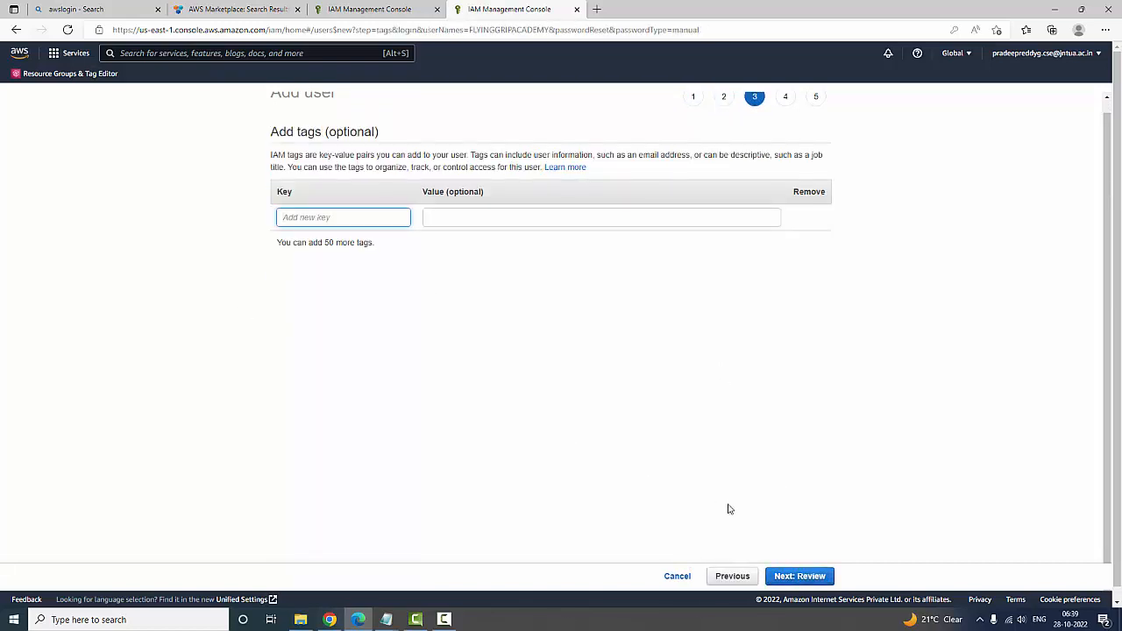
type("role")
key("Tab")
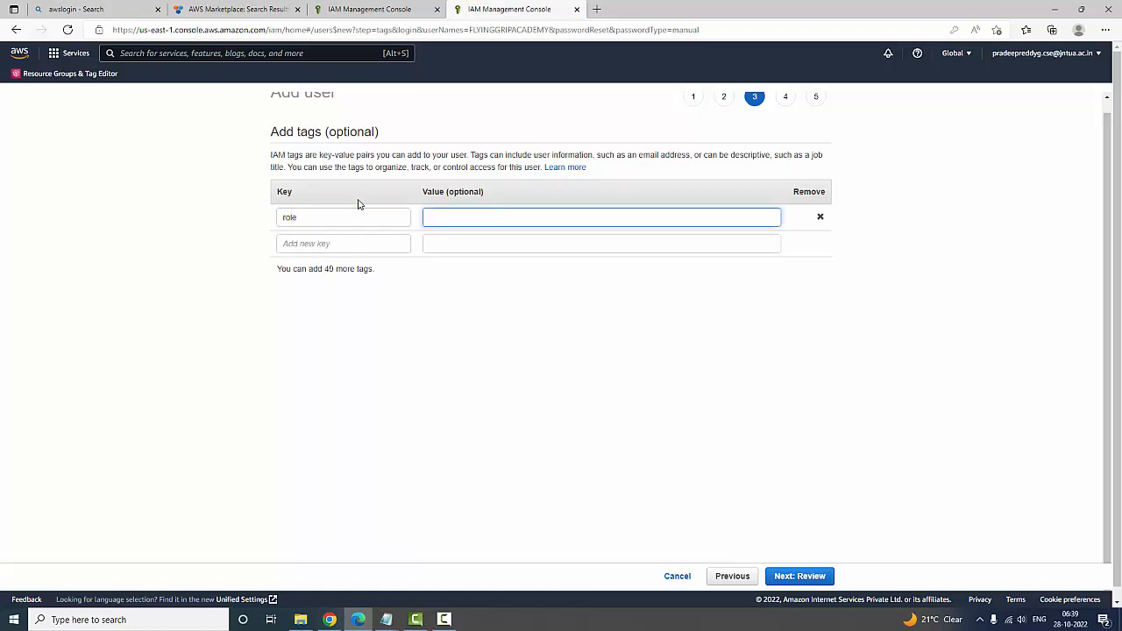
type("devops")
left_click(800, 577)
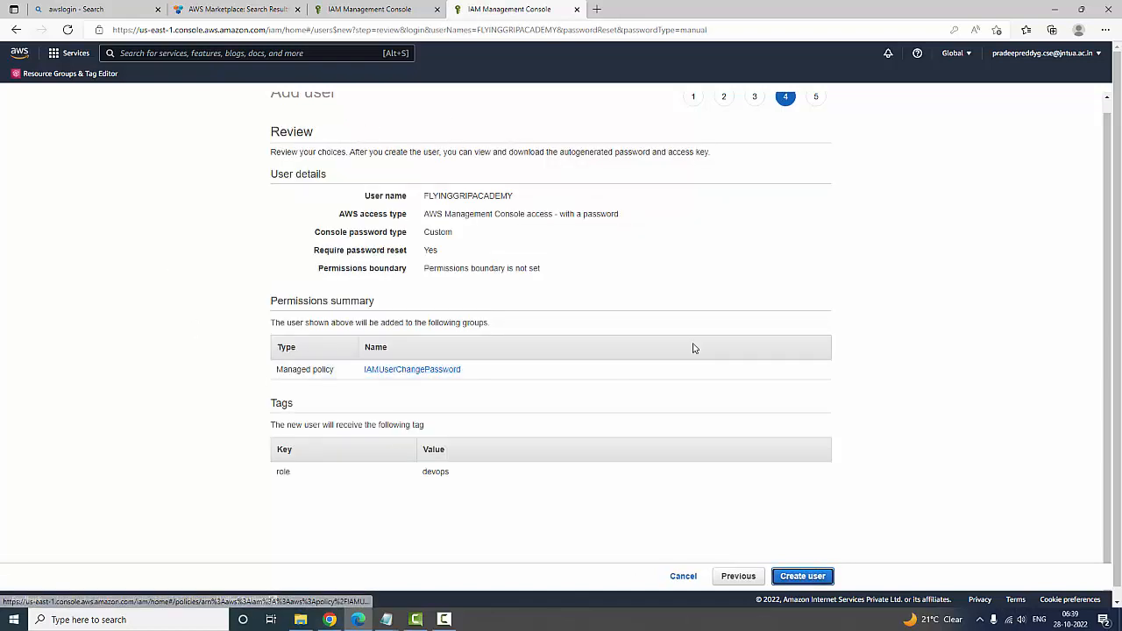
Check the IAMUserChangePassword policy details, then create the user.
left_click(408, 374)
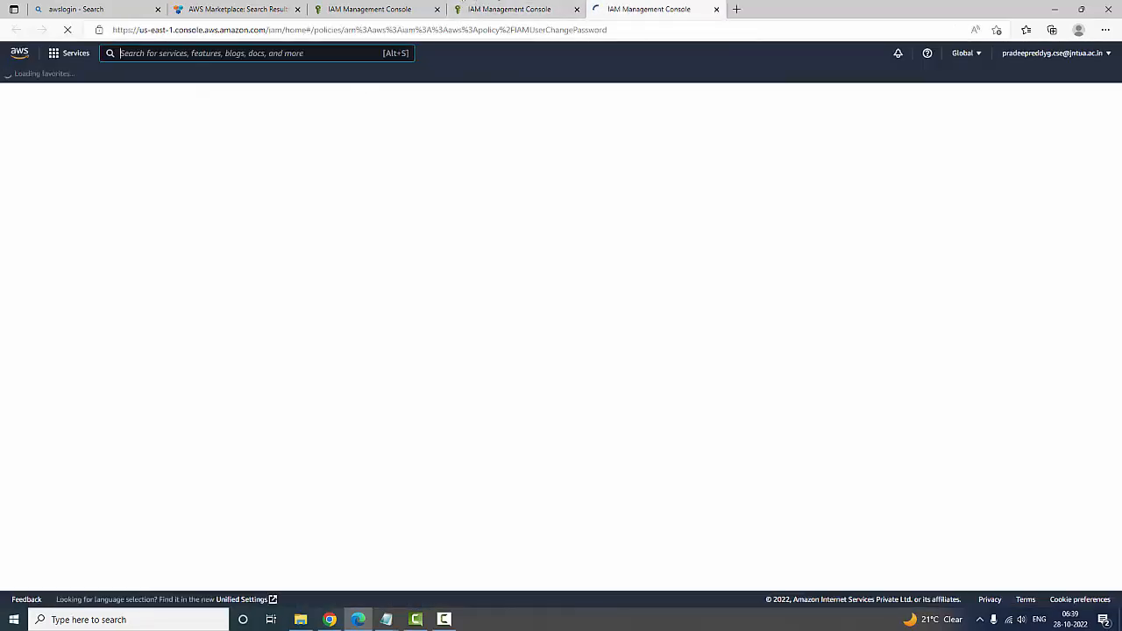
left_click(539, 7)
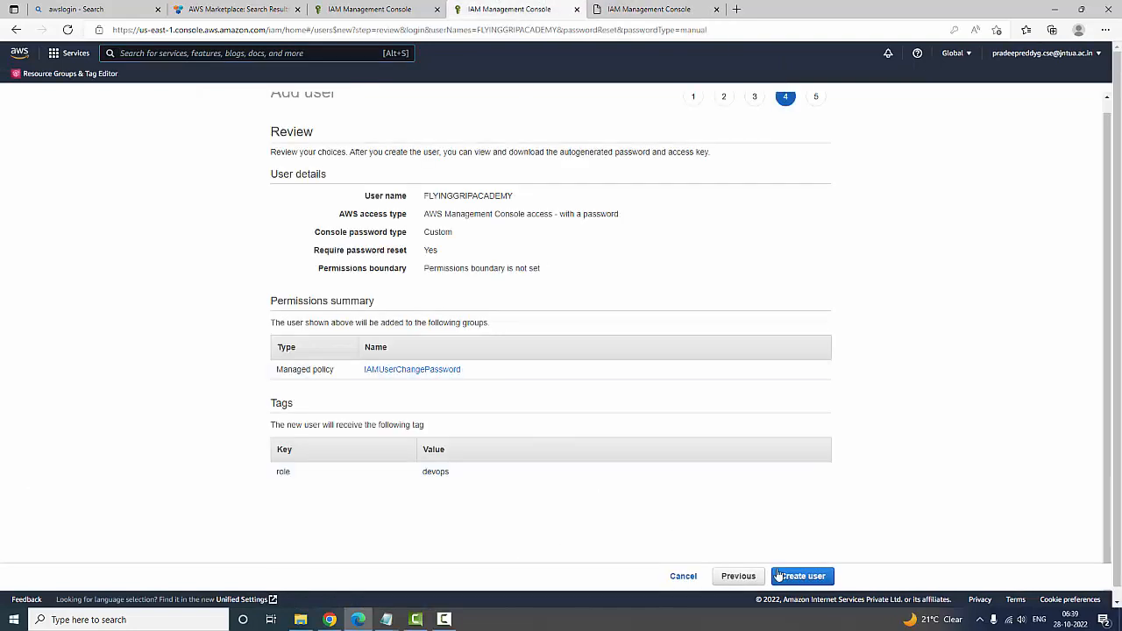
left_click(816, 578)
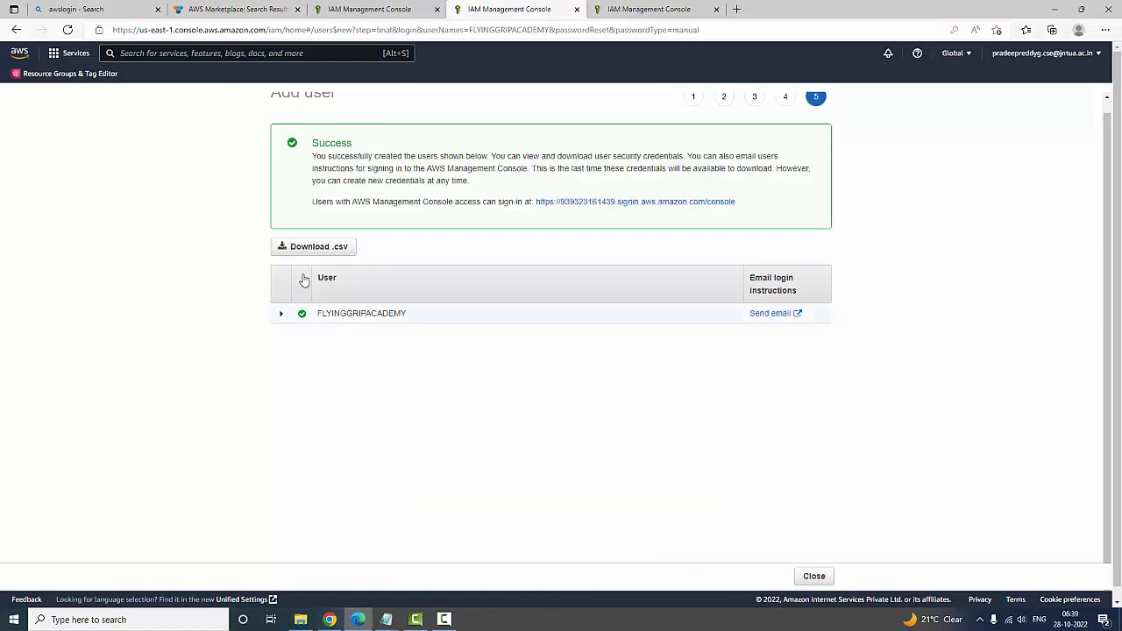
Download the credentials .csv, copy the console sign-in link, and switch to Chrome.
left_click(331, 250)
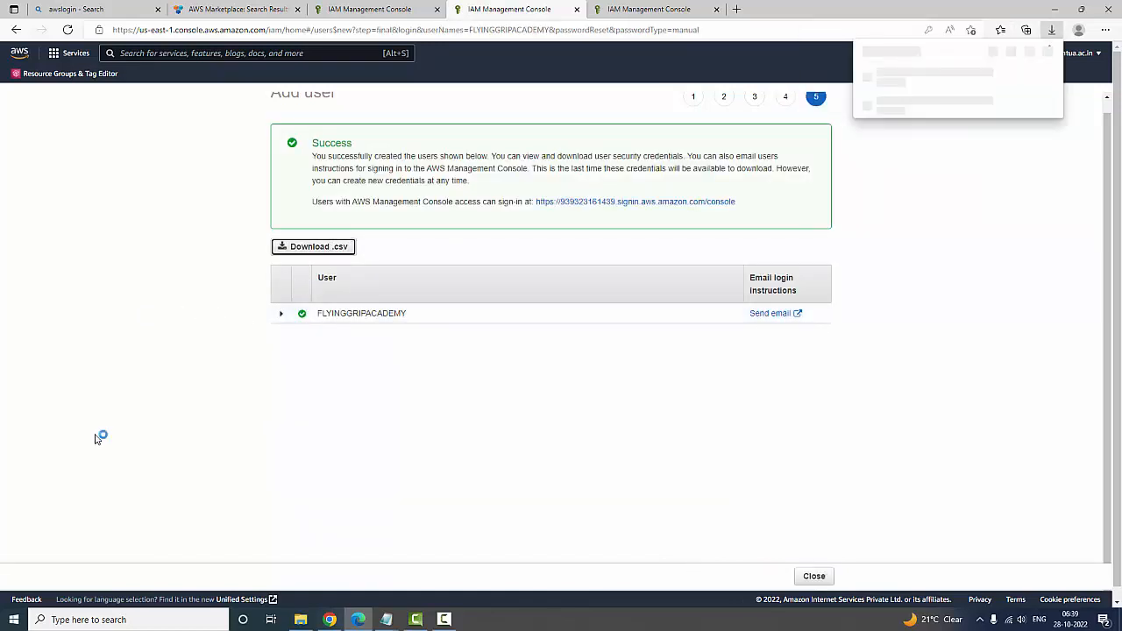
right_click(669, 206)
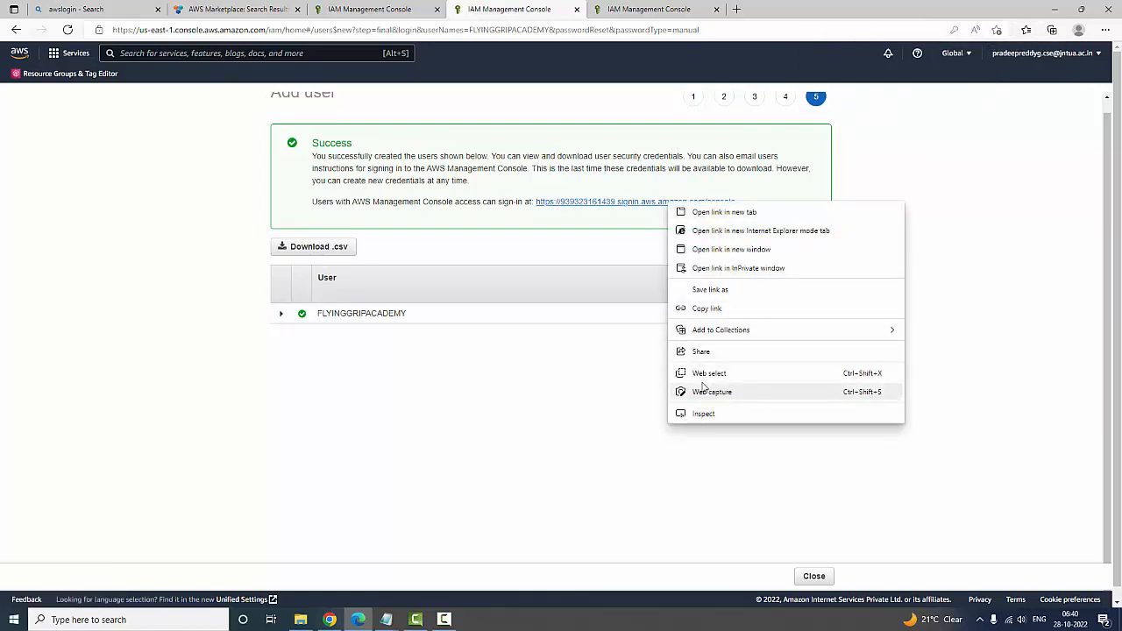
left_click(702, 309)
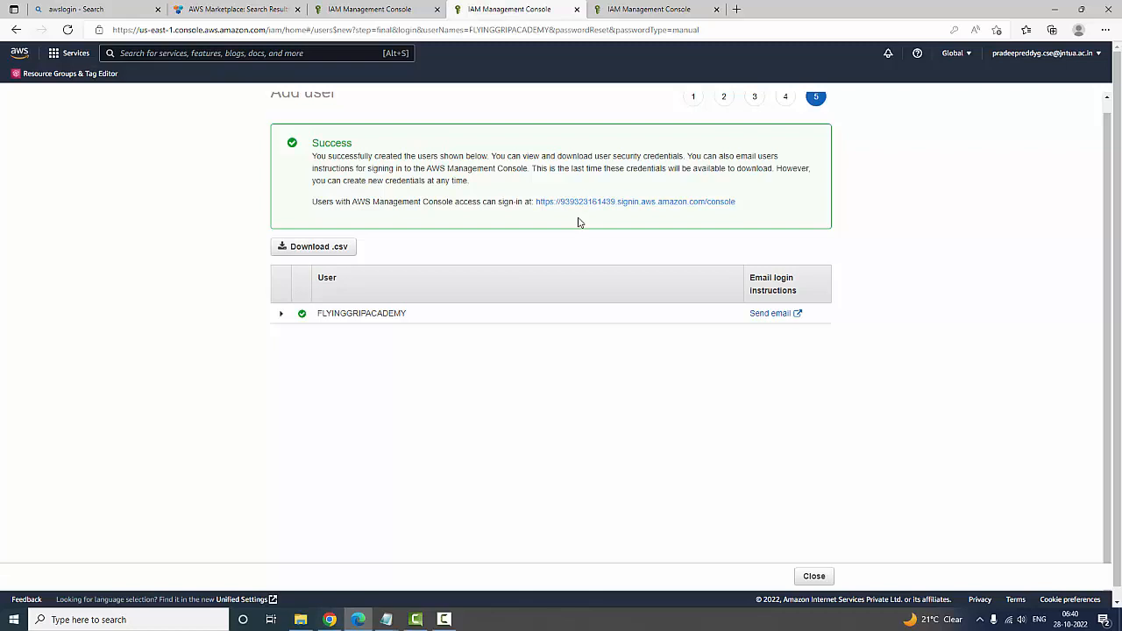
left_click(330, 620)
Paste and go to the copied sign-in link, then log in as FLYINGGRIPACADEMY with its password.
left_click(392, 29)
right_click(392, 31)
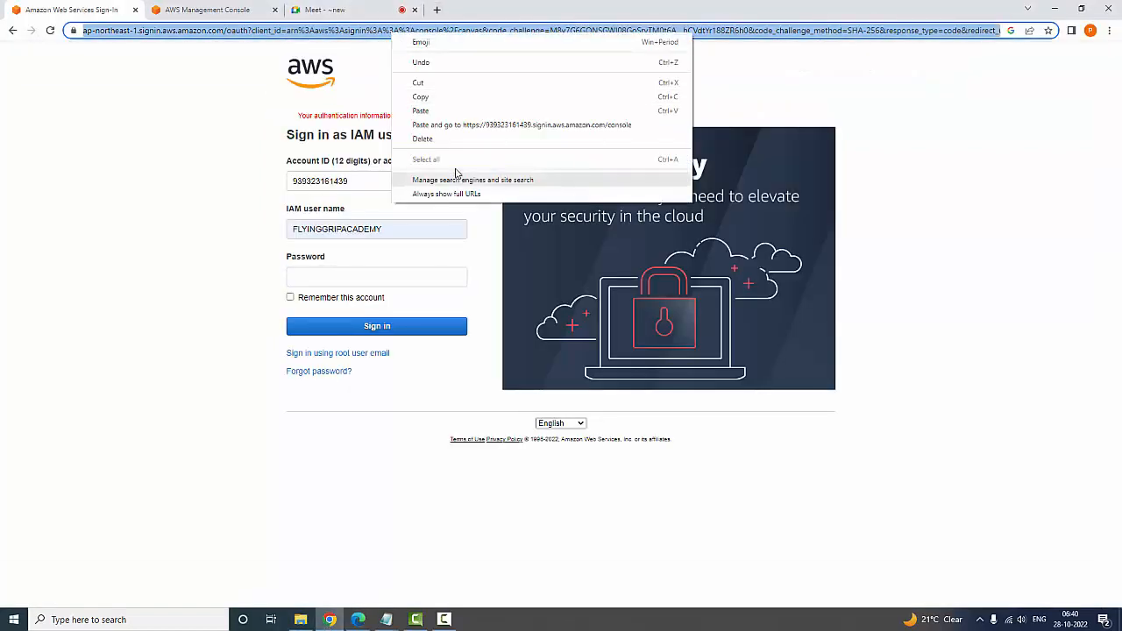
left_click(450, 126)
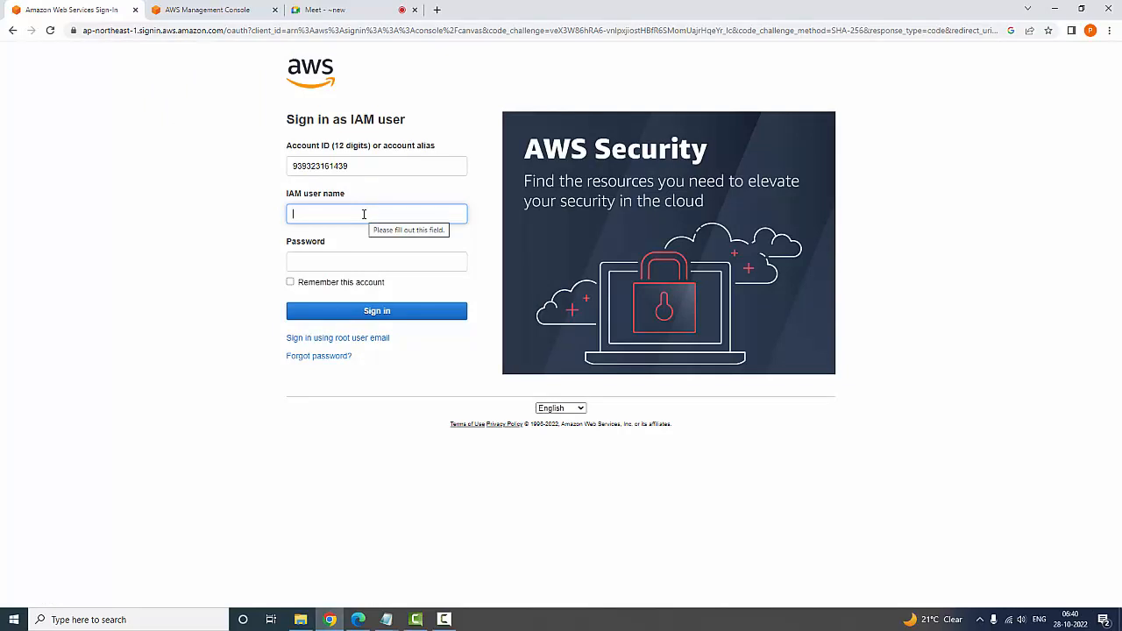
left_click(364, 214)
left_click(366, 295)
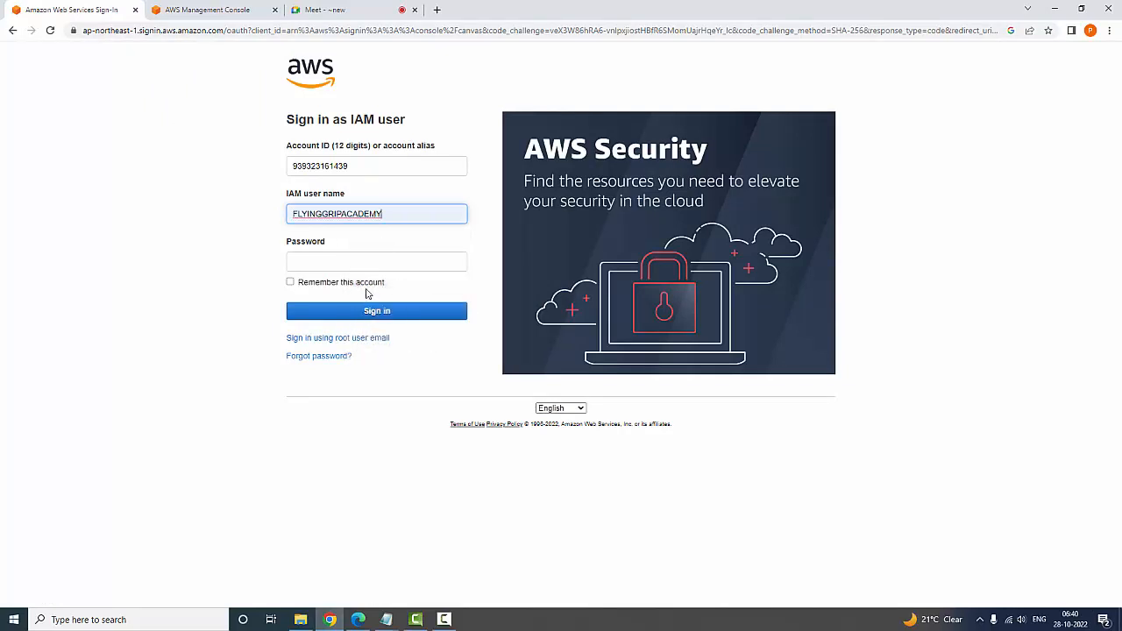
left_click(356, 262)
type("•")
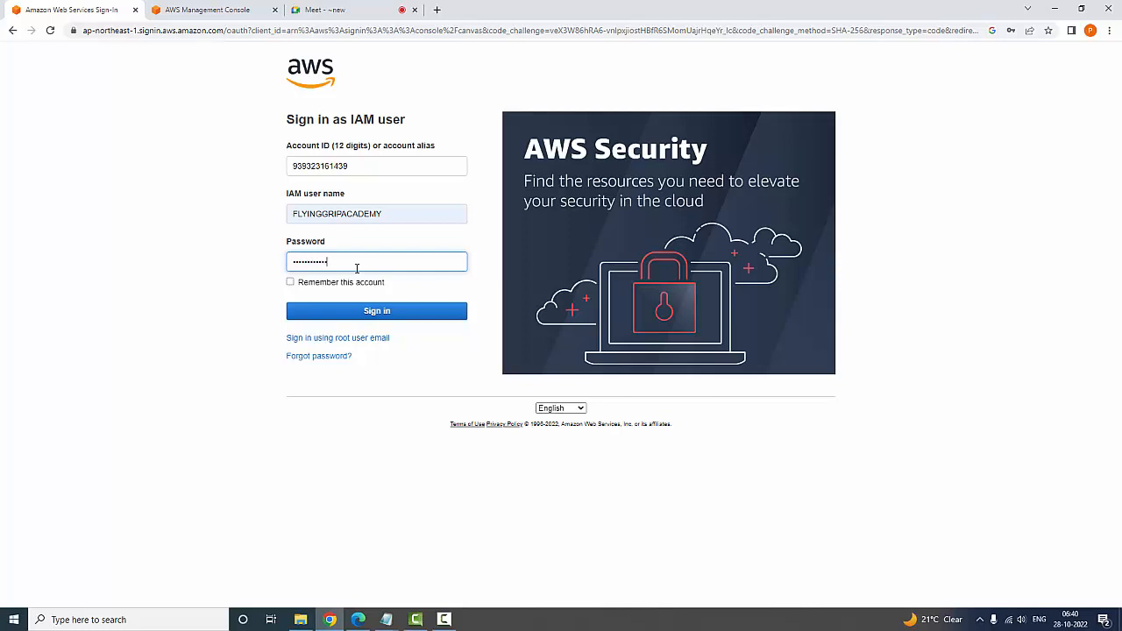
key("Return")
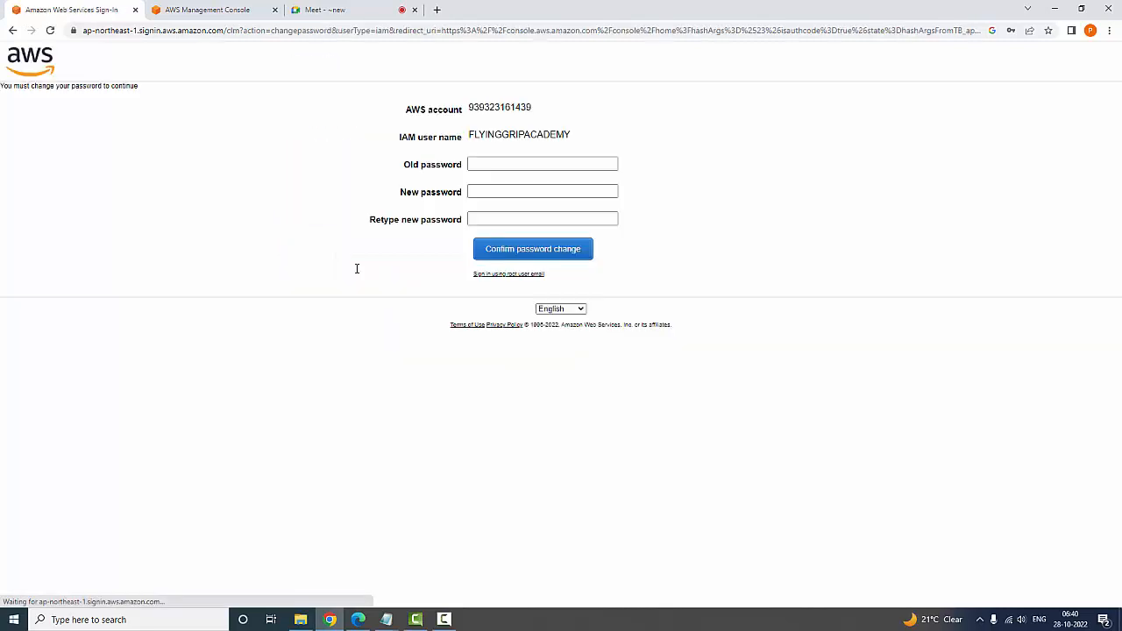
Enter the old password and the new password twice, then confirm the password change.
left_click(498, 165)
type("****")
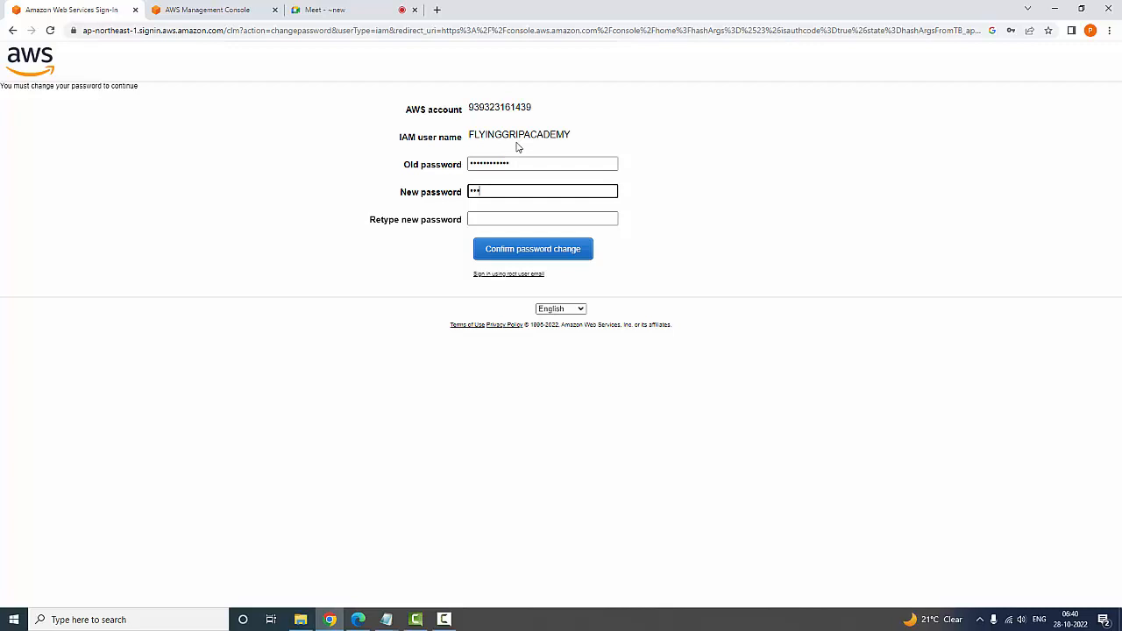
type("****")
key("Tab")
type("*")
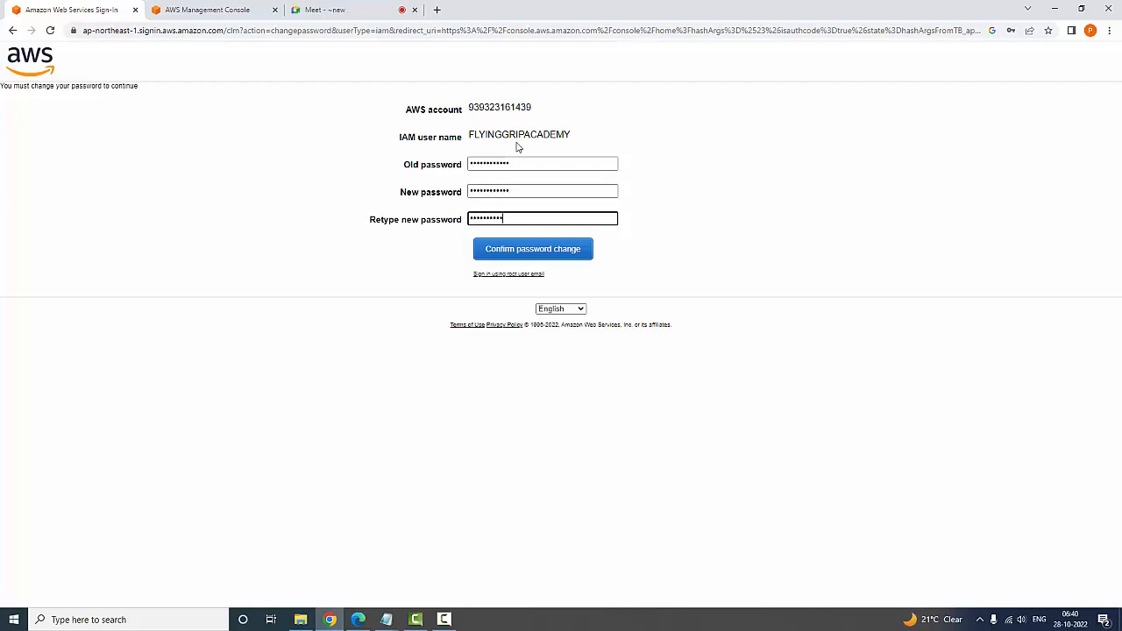
left_click(522, 249)
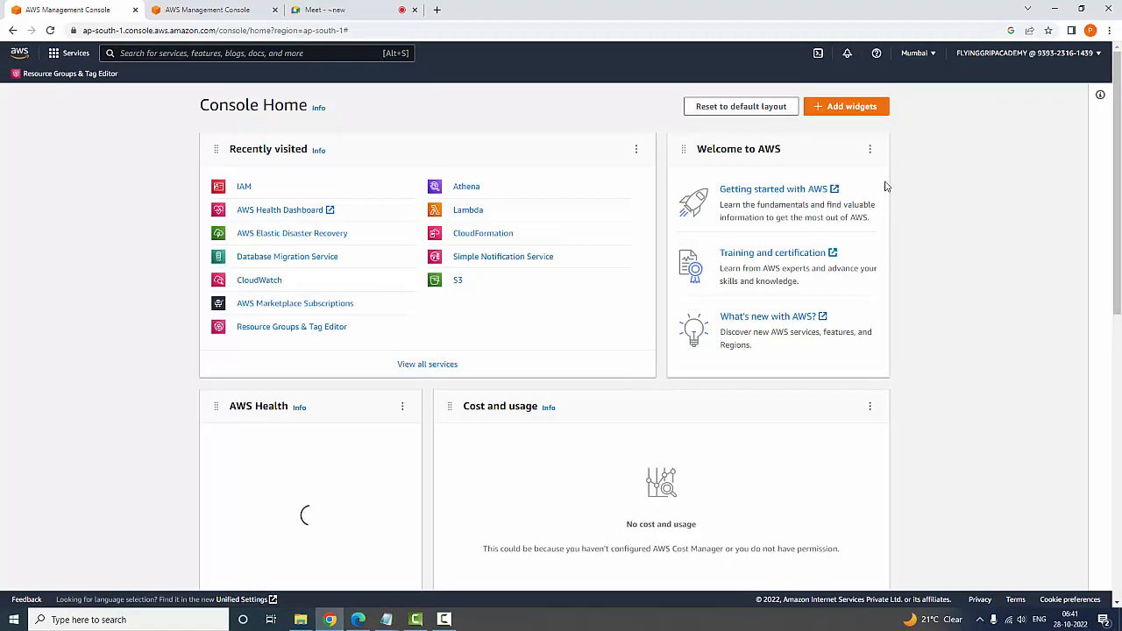
Open IAM from Recently visited on Console Home.
left_click(244, 186)
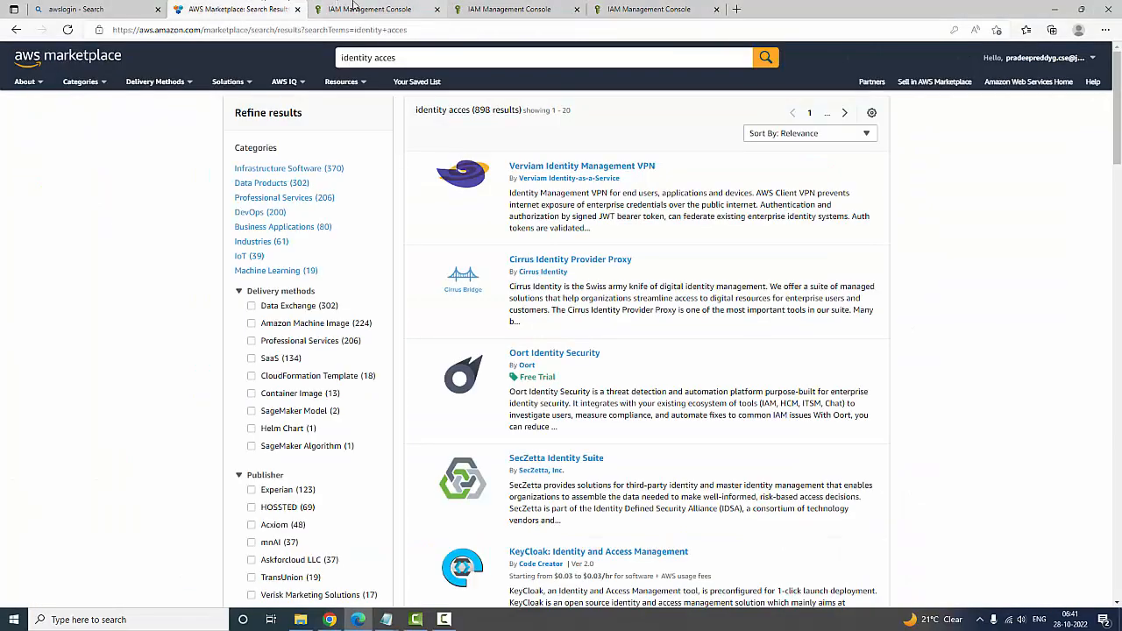
In the admin IAM tab, open FLYINGGRIPACADEMY from the DEVOPS group and choose Add permissions.
left_click(353, 8)
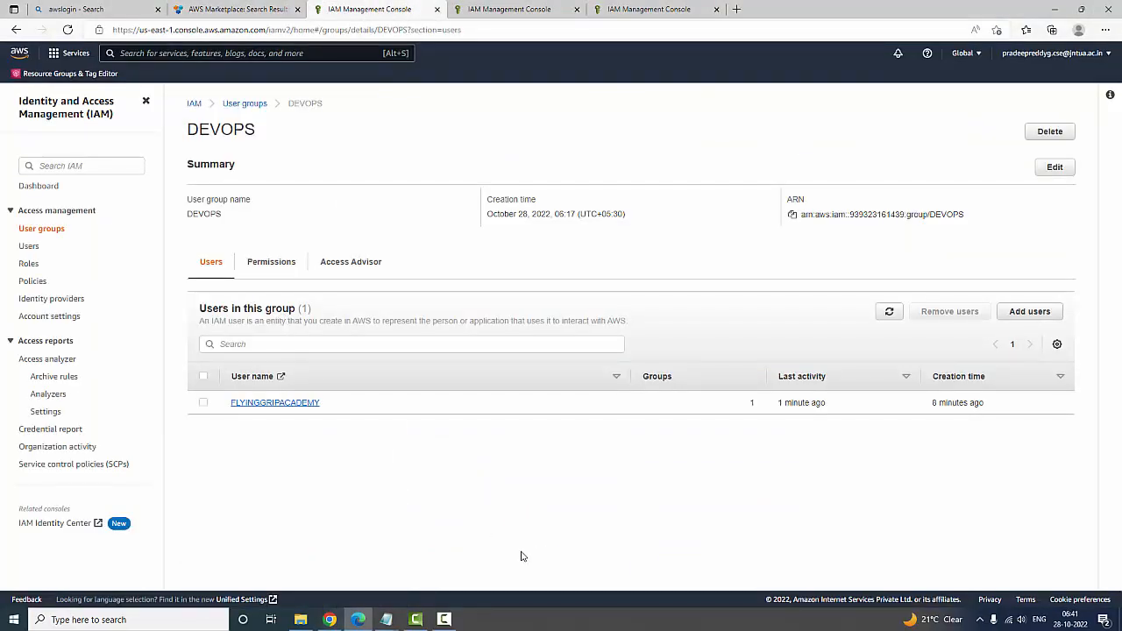
left_click(266, 404)
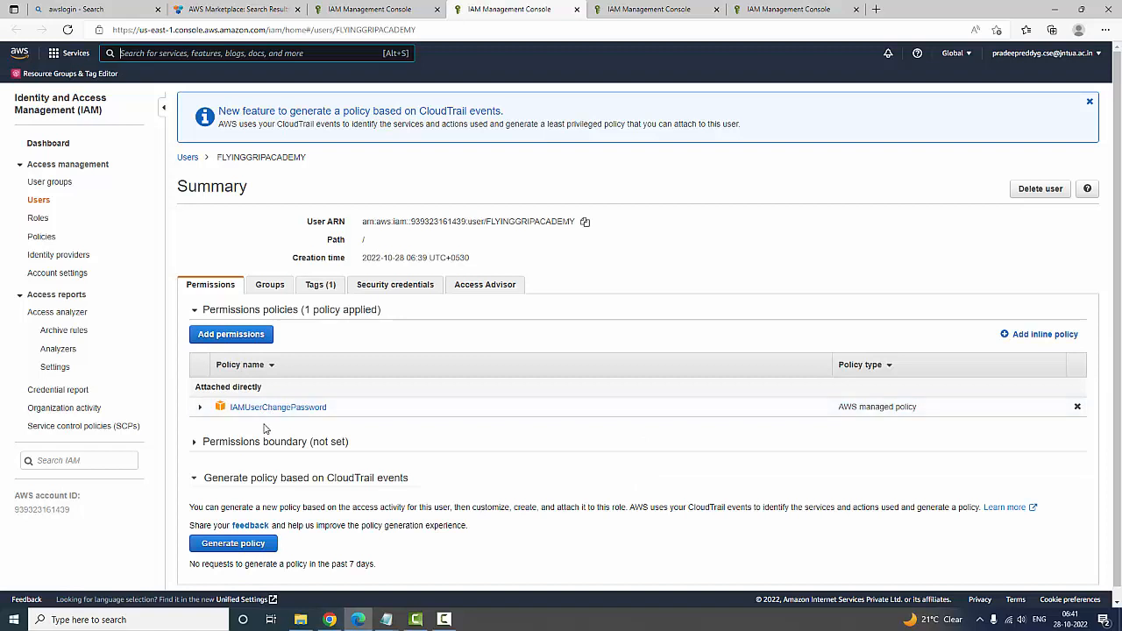
left_click(221, 337)
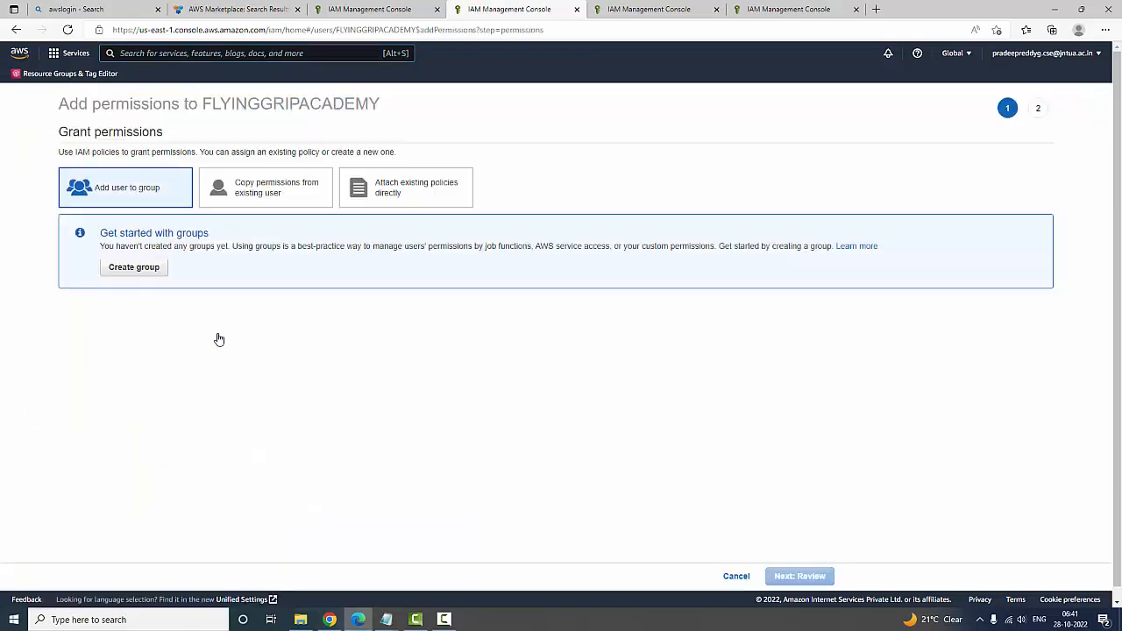
Attach the AdministratorAccess policy directly to FLYINGGRIPACADEMY, then minimize the browser.
left_click(404, 196)
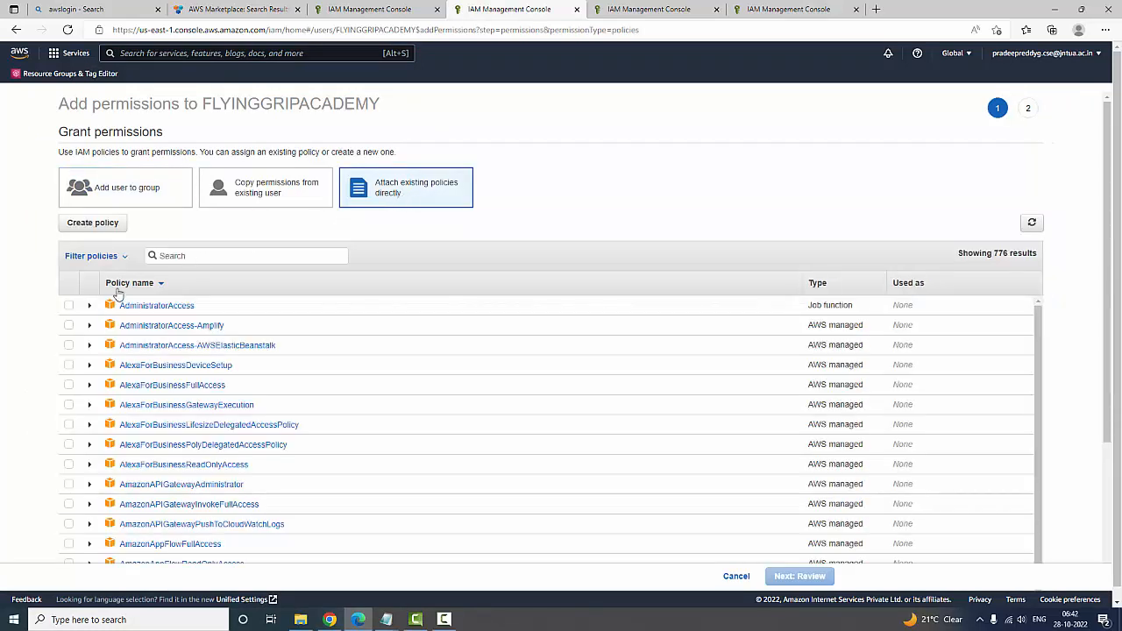
left_click(69, 306)
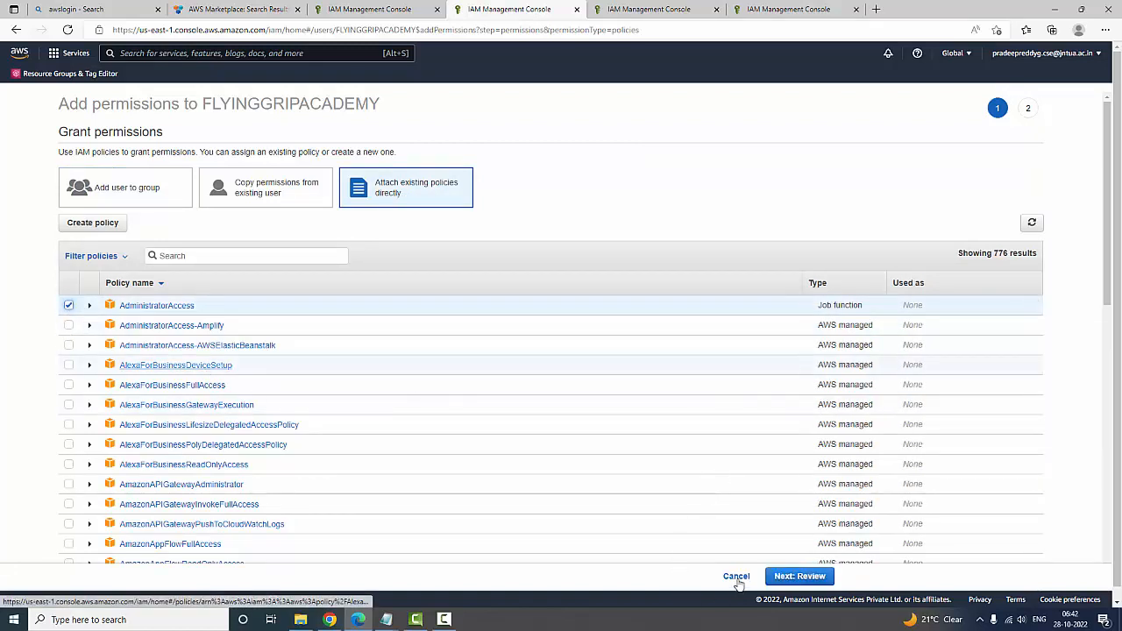
left_click(805, 580)
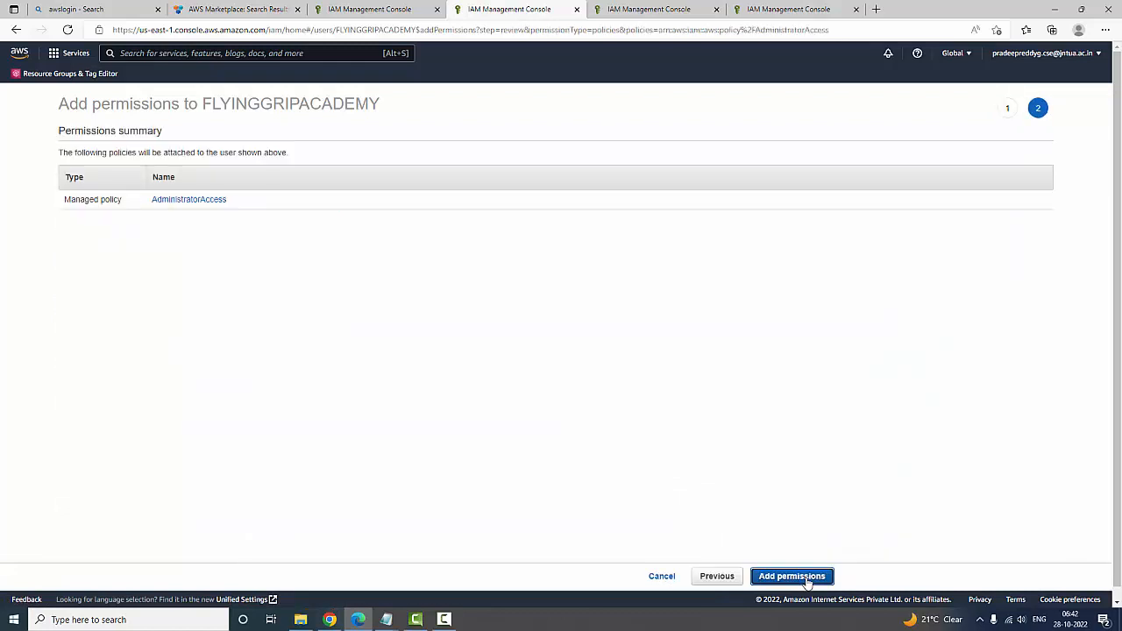
left_click(808, 580)
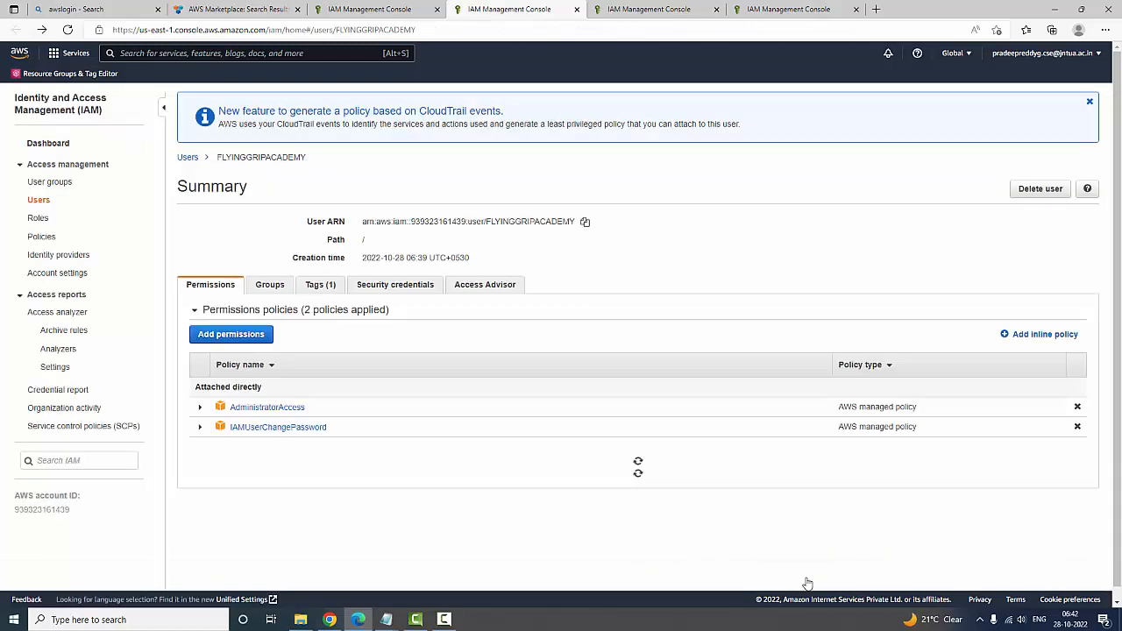
left_click(358, 620)
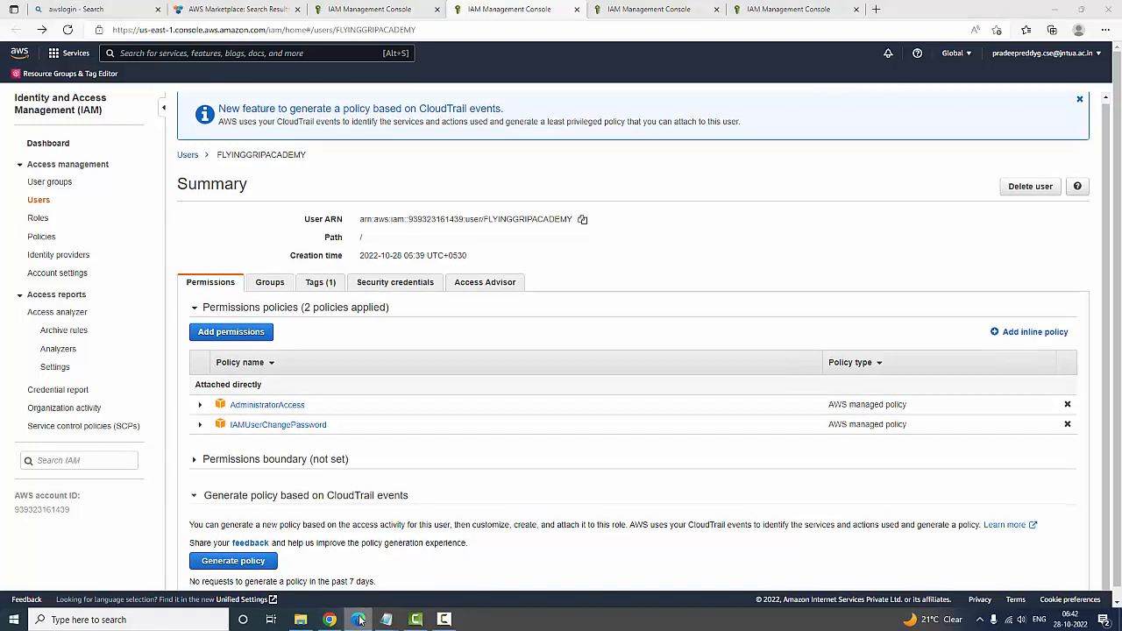
Reload the IAM dashboard in the new user's browser window so it shows no errors.
left_click(329, 620)
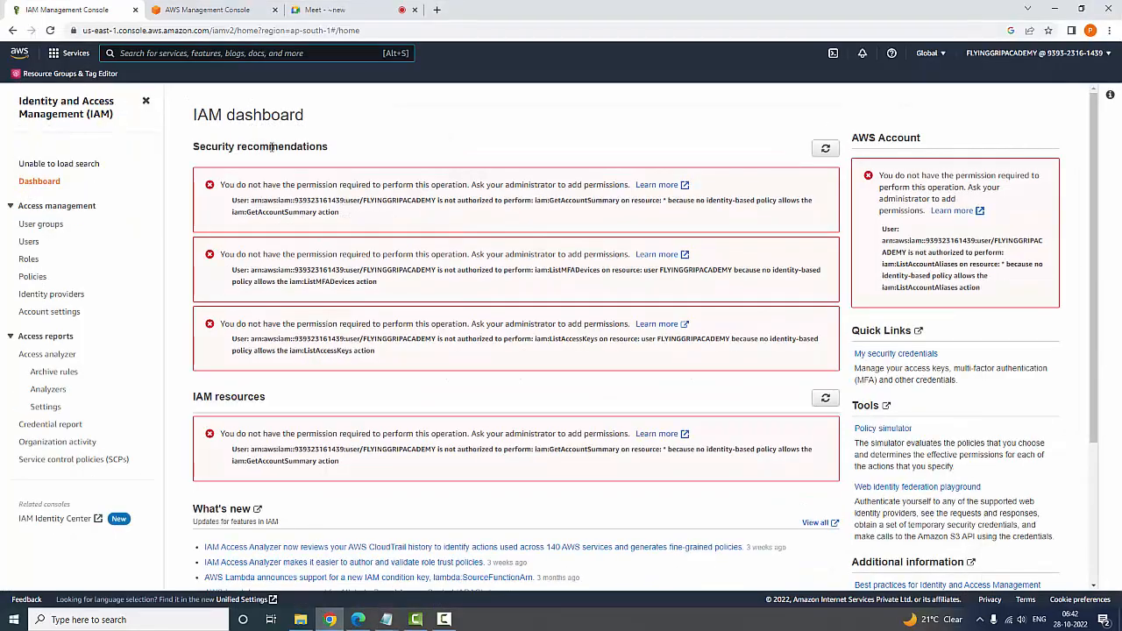
right_click(469, 116)
left_click(499, 150)
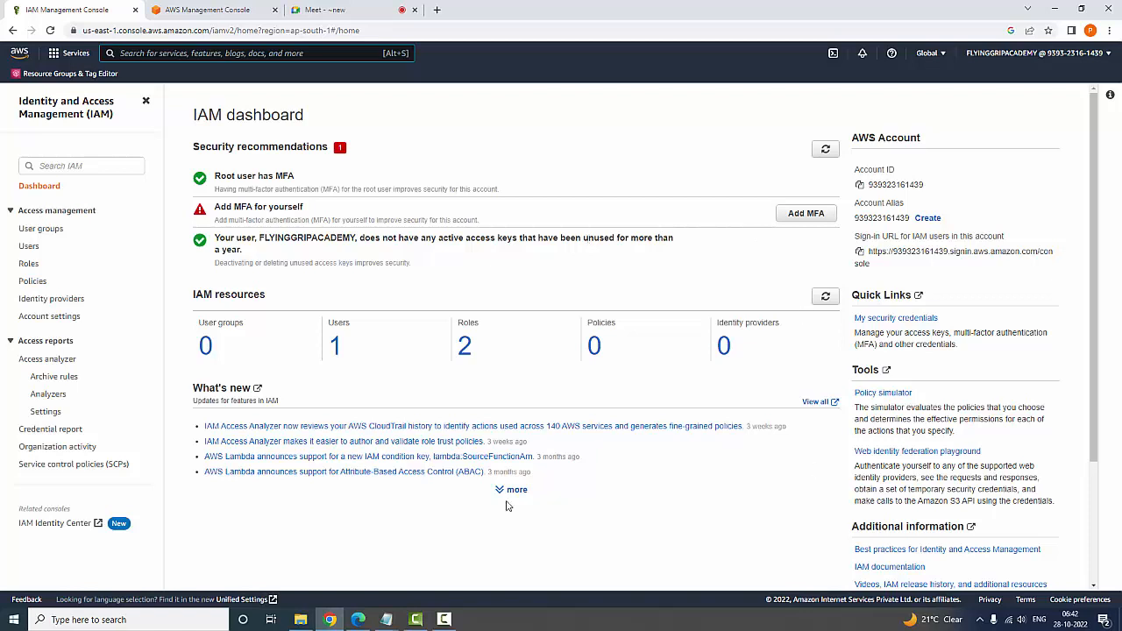
Open FLYINGGRIPACADEMY's user summary, select its User ARN, and review the two attached policies.
left_click(29, 247)
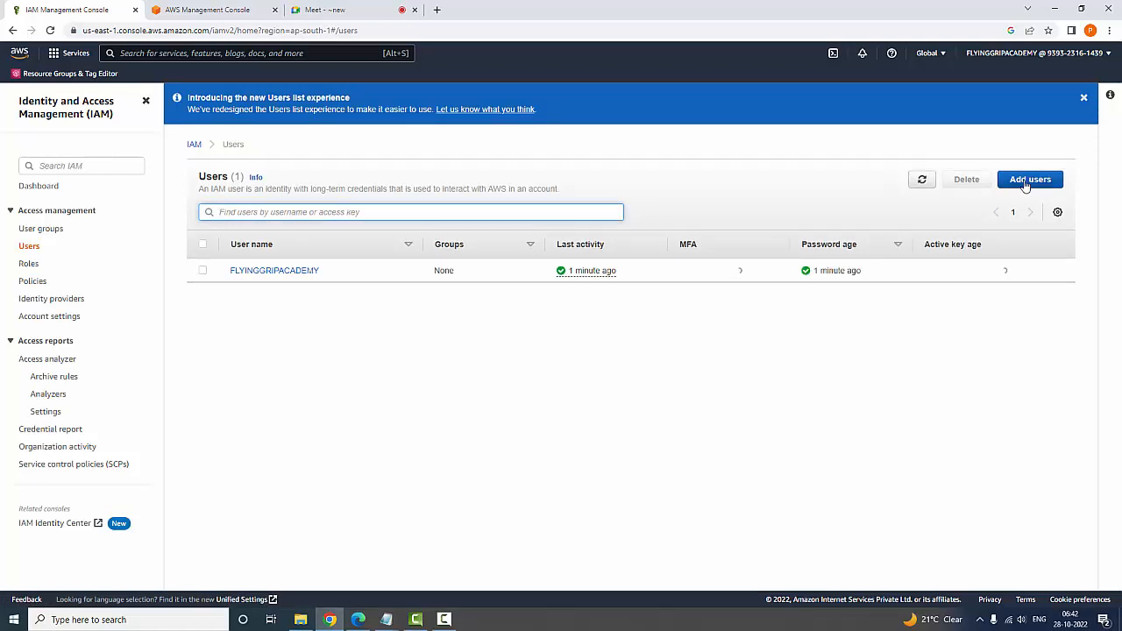
left_click(295, 272)
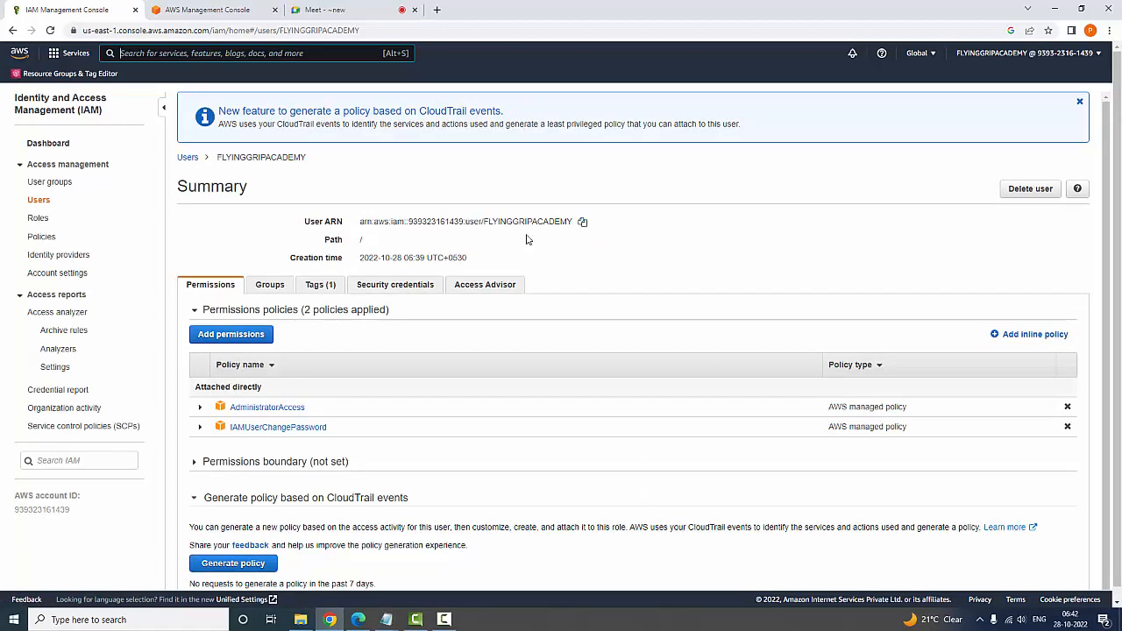
triple_click(409, 221)
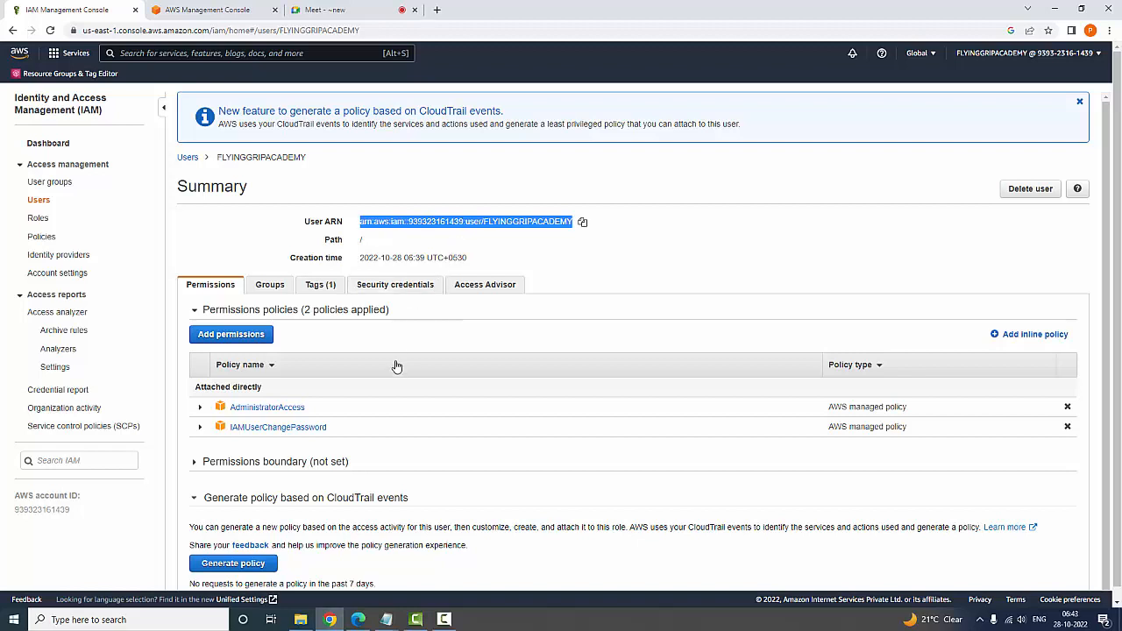
scroll(396, 366, "down", 1)
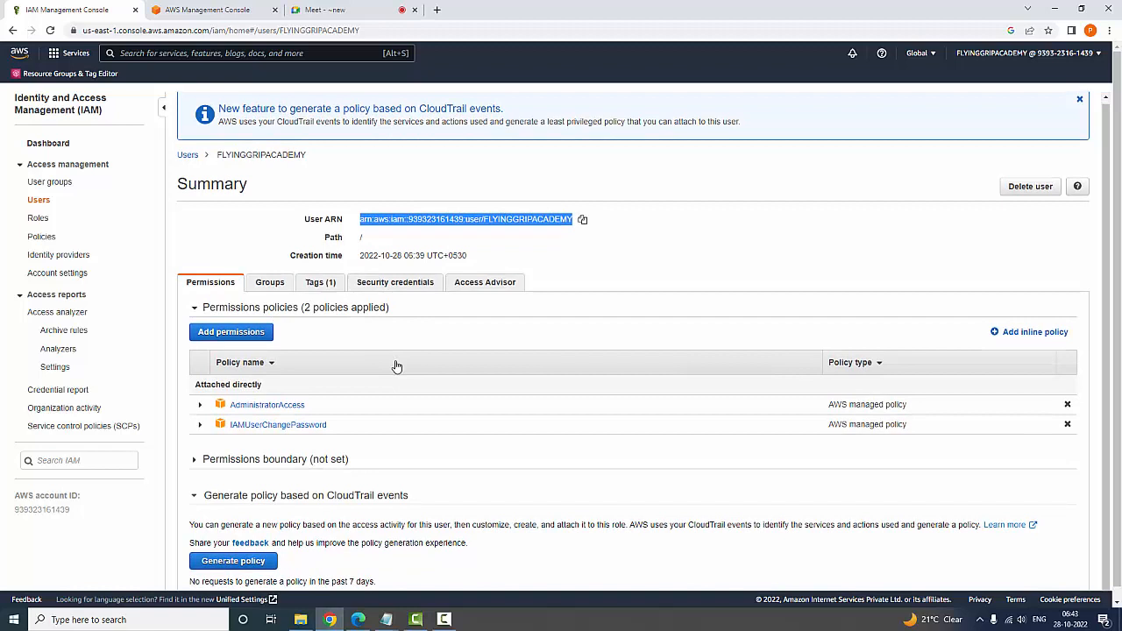
left_click(396, 286)
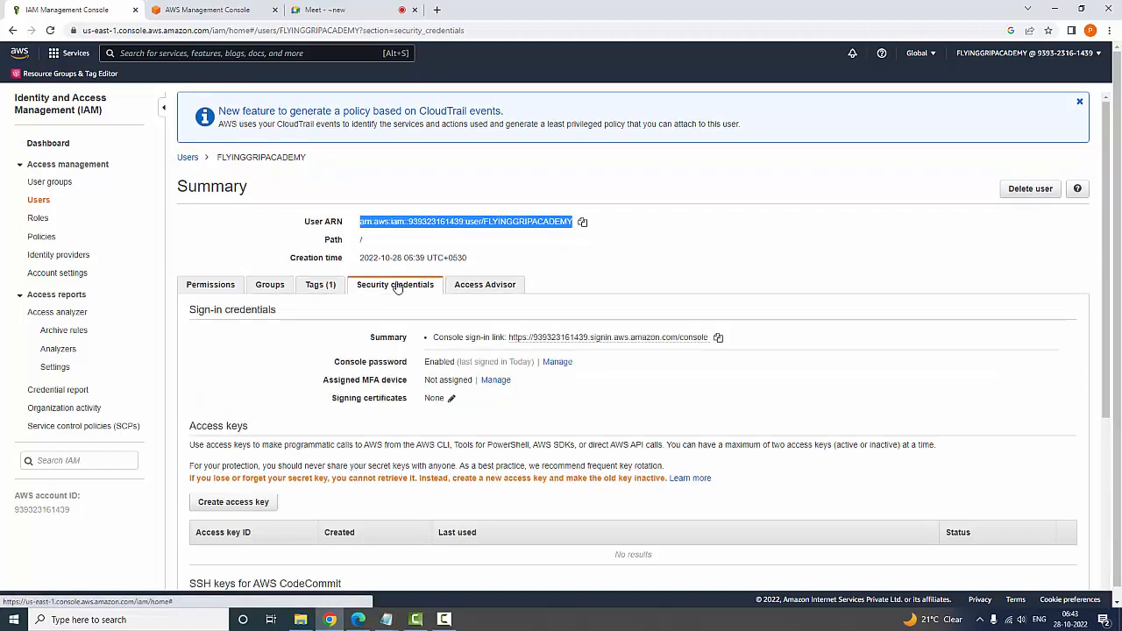
scroll(393, 316, "down", 2)
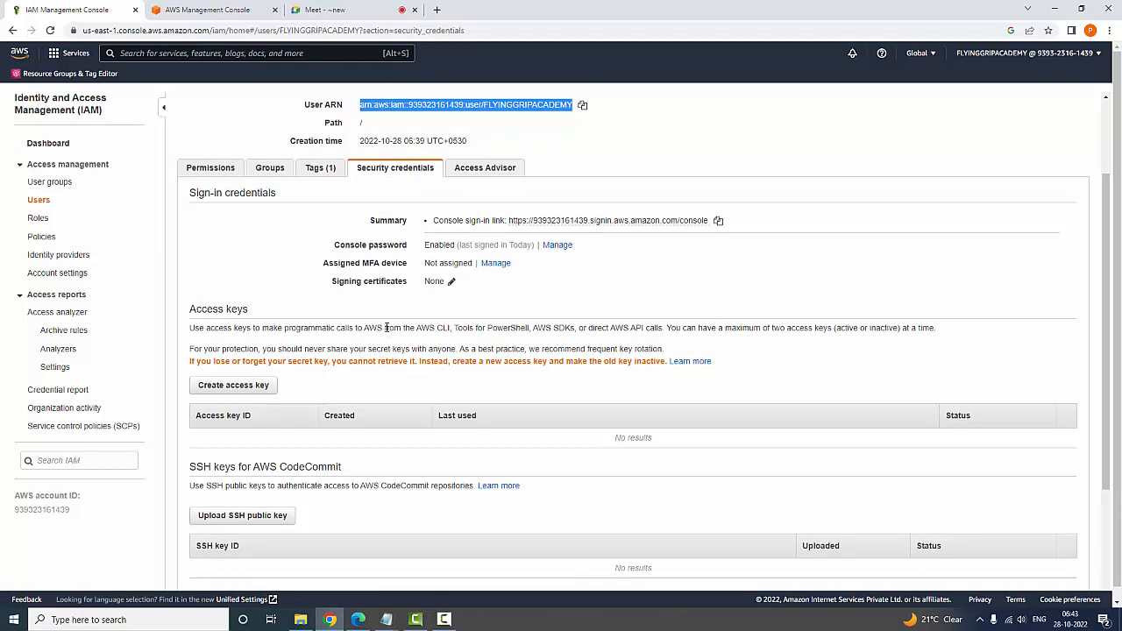
scroll(386, 327, "down", 1)
scroll(386, 332, "down", 1)
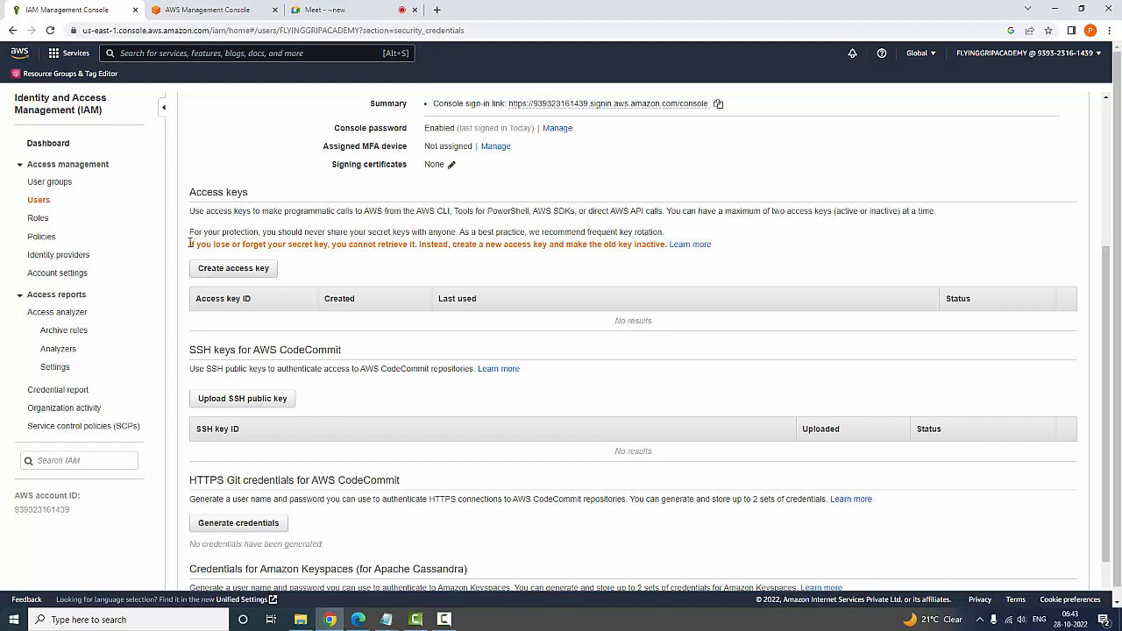
left_click_drag(191, 244, 670, 248)
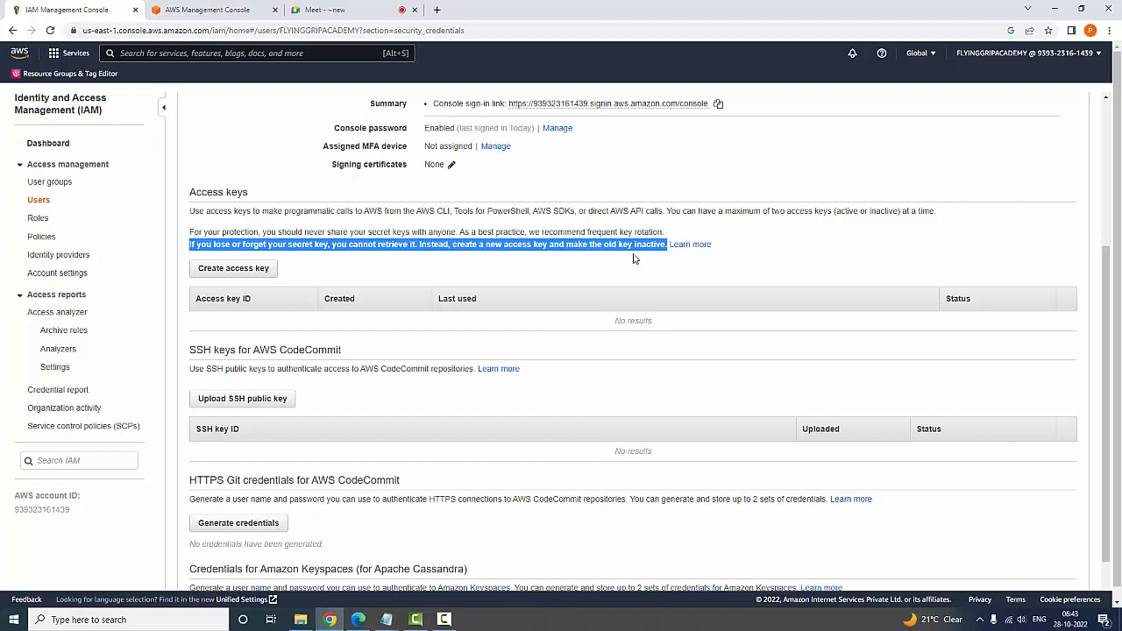
Create an access key for FLYINGGRIPACADEMY and open the downloaded FLYINGGRIPACADEMY_accessKeys.csv in Excel.
left_click(421, 267)
left_click(268, 269)
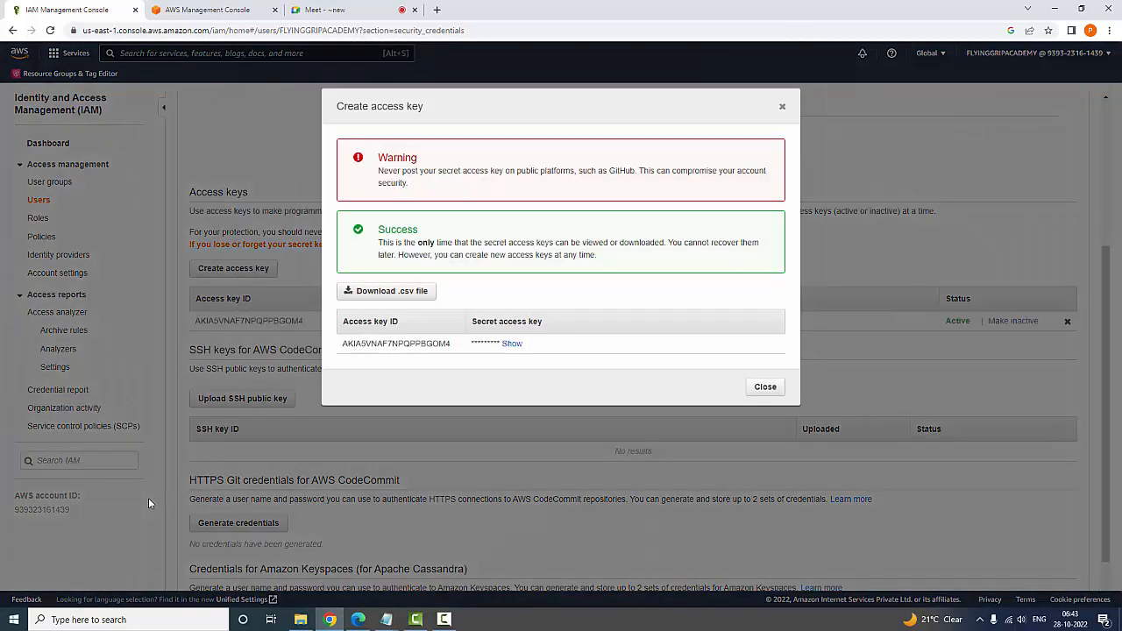
left_click(365, 297)
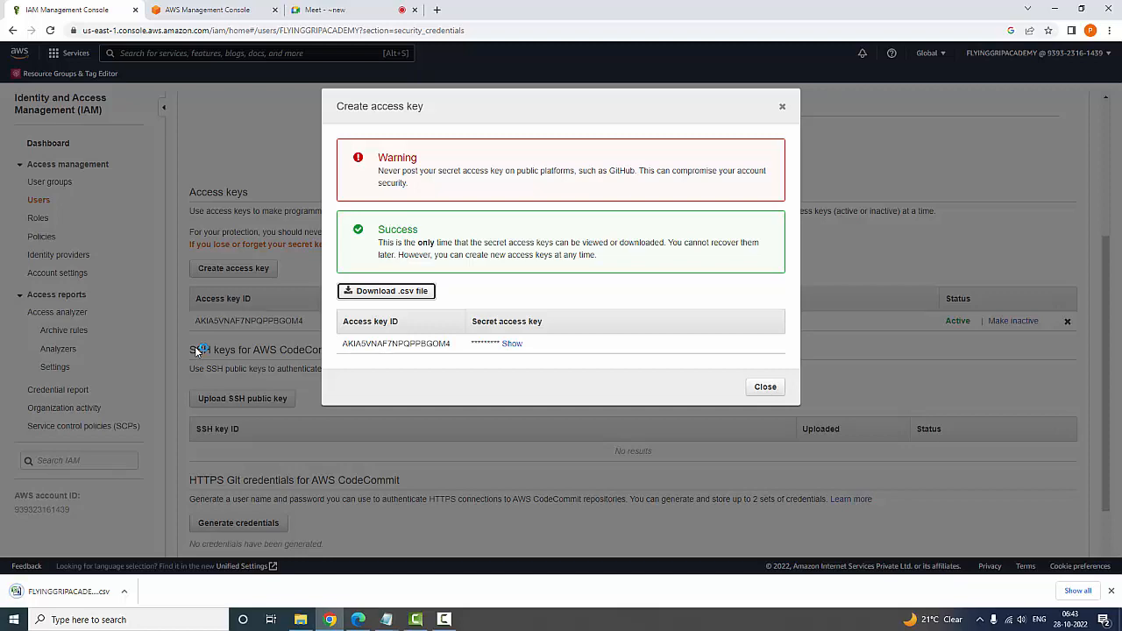
left_click(61, 591)
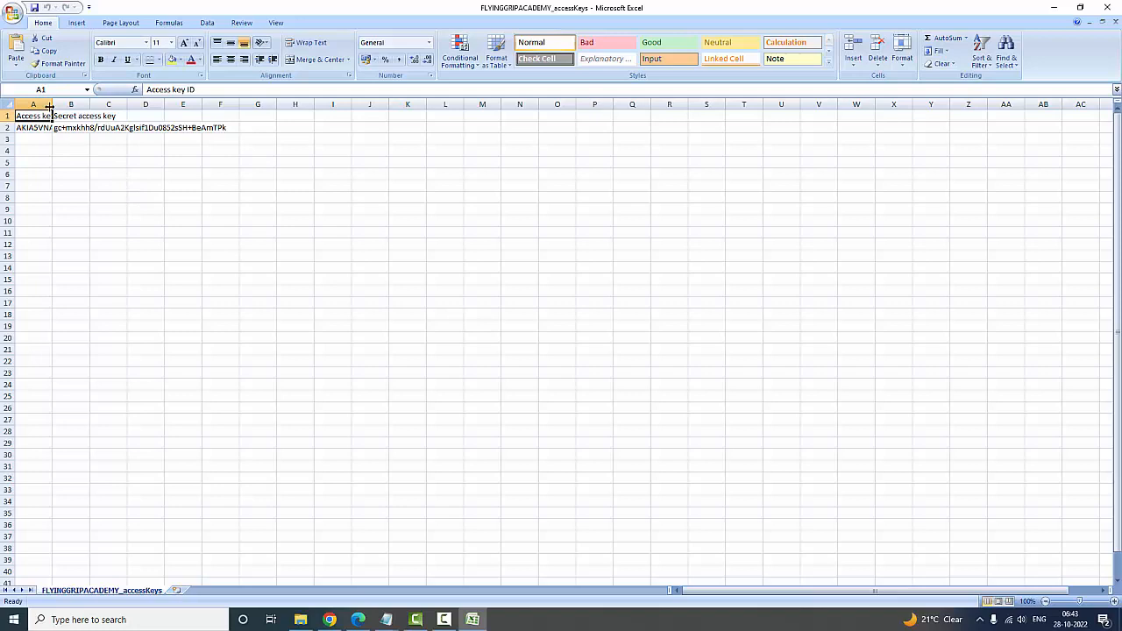
Widen the spreadsheet columns to show the full key ID and secret key, then minimize Excel.
left_click_drag(50, 103, 333, 103)
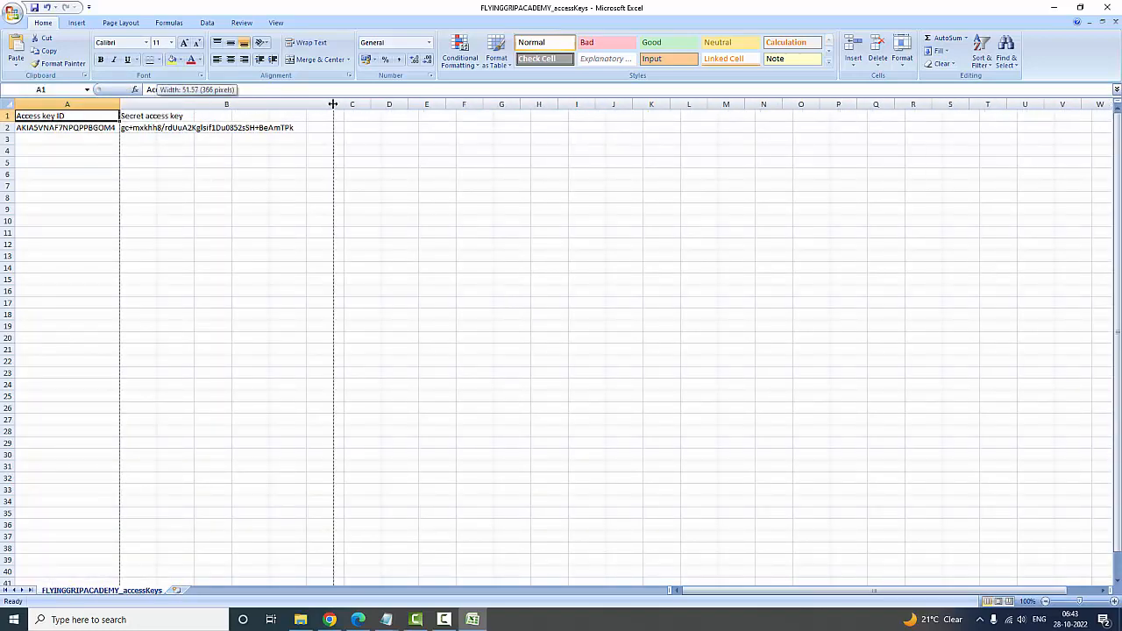
left_click(277, 128)
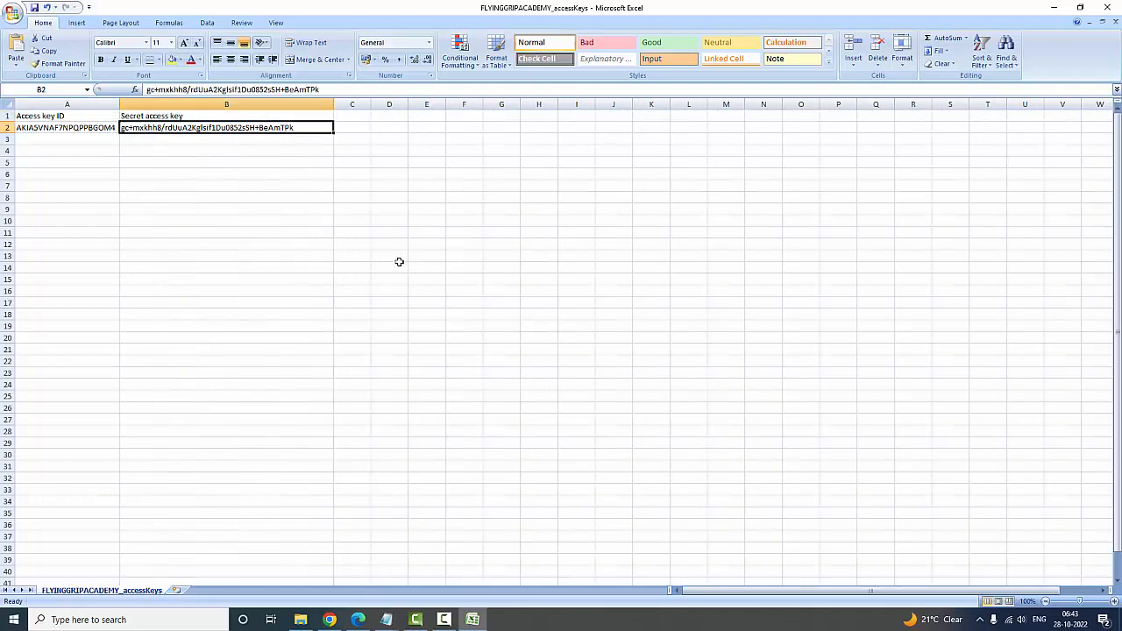
left_click(1055, 8)
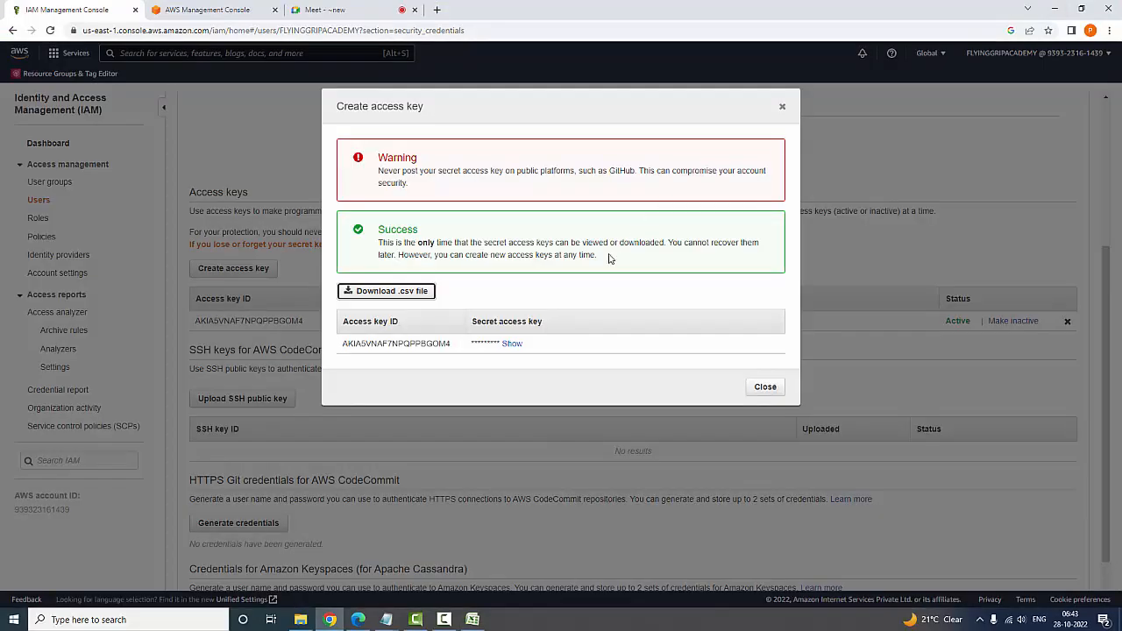
Close the first key's confirmation and create a second access key, giving two active keys.
left_click(779, 388)
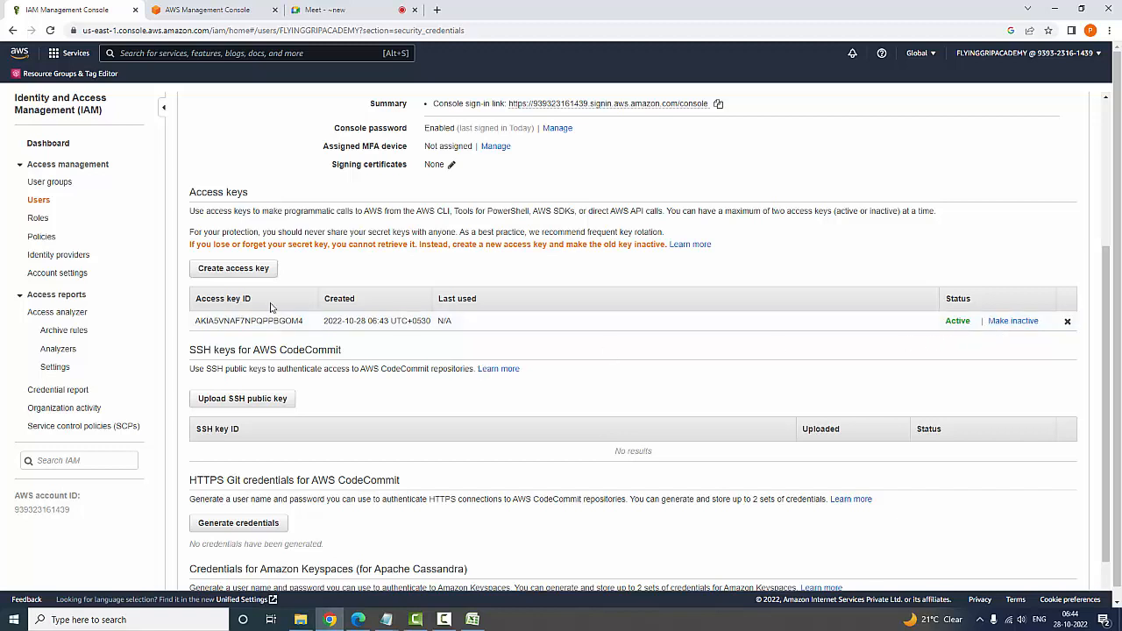
left_click(241, 273)
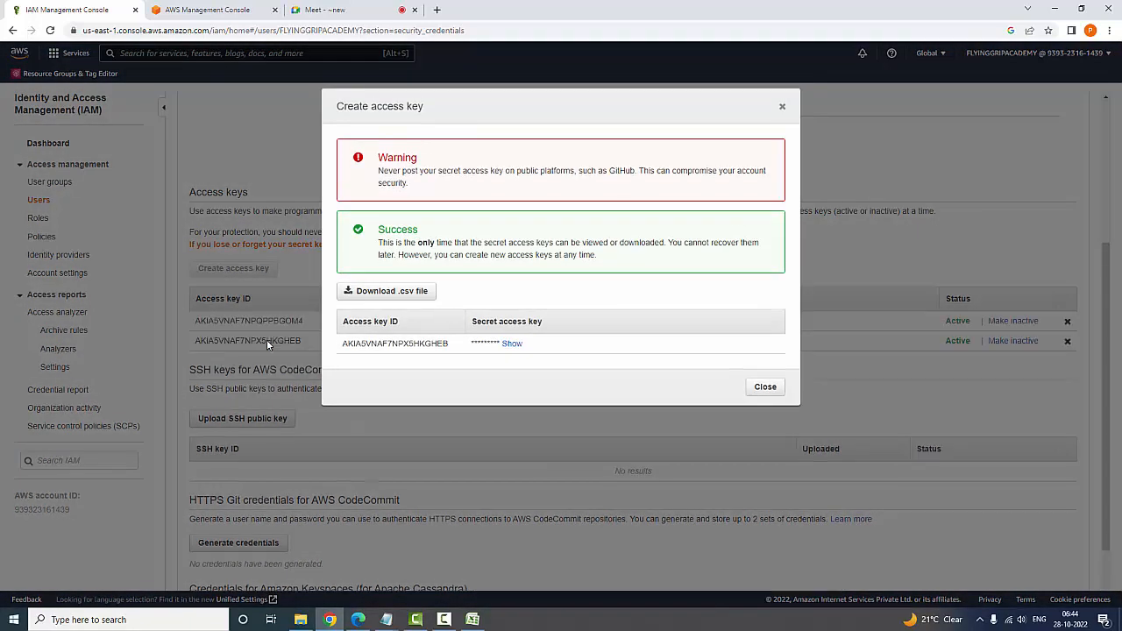
left_click(761, 387)
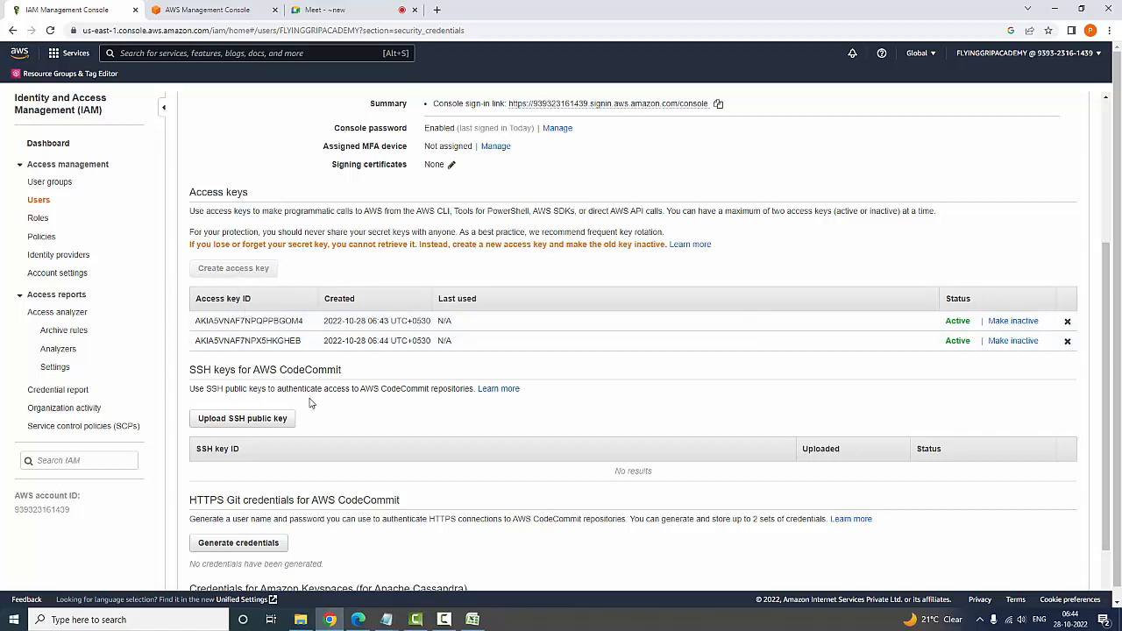
Deactivate the second (06:44) access key.
left_click(1068, 341)
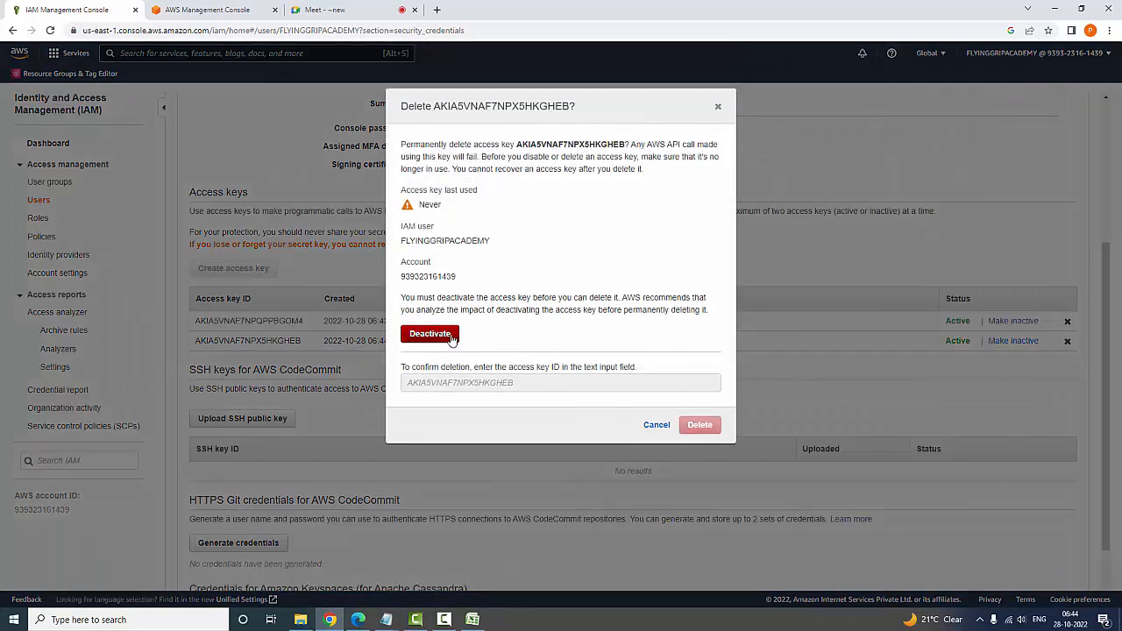
left_click(451, 336)
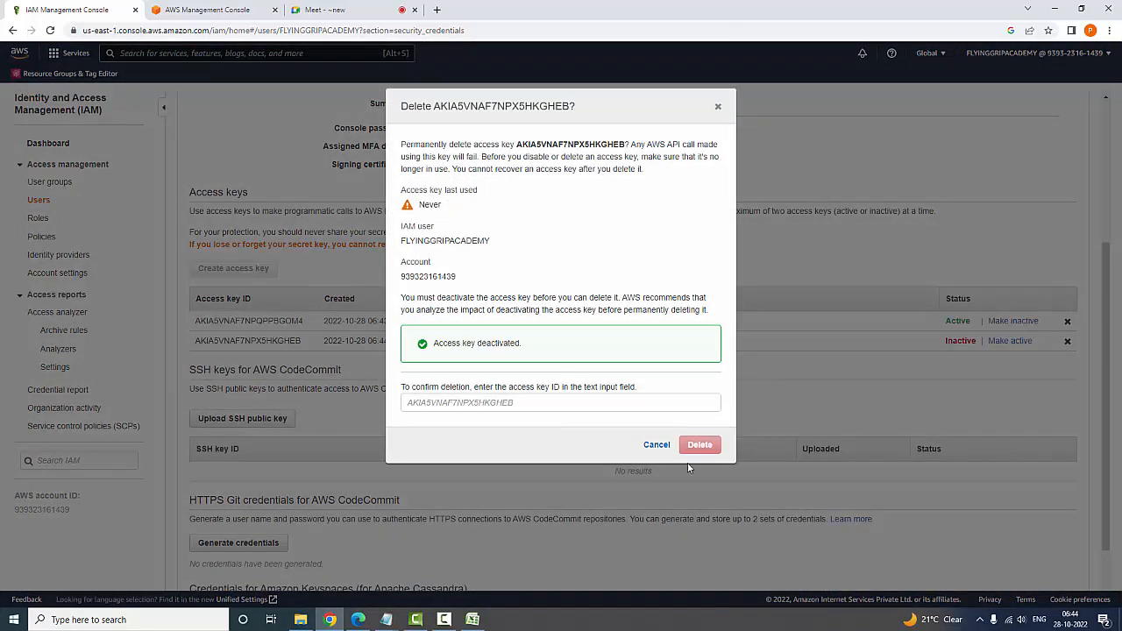
left_click(718, 106)
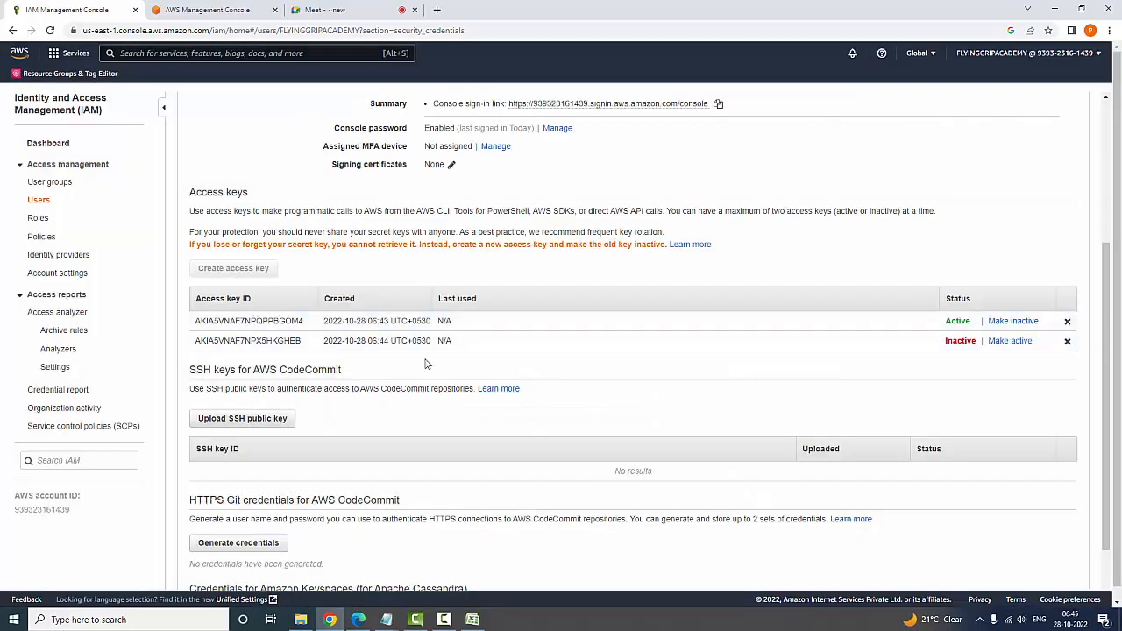
Copy the second key's ID from the deletion prompt into the confirmation field.
left_click(1067, 344)
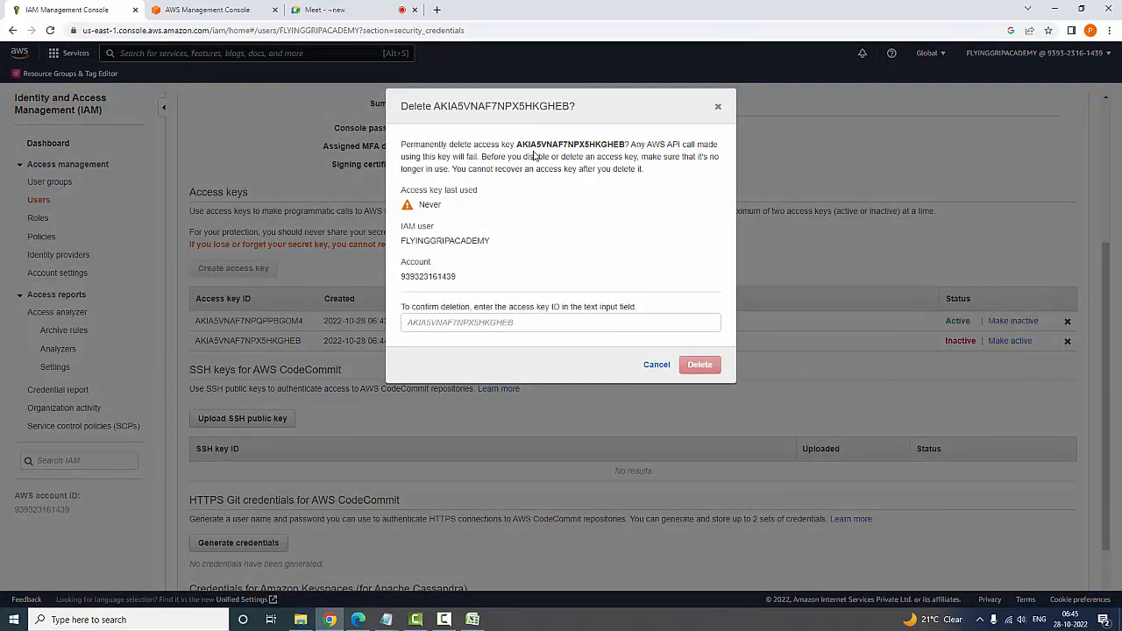
left_click_drag(518, 144, 628, 145)
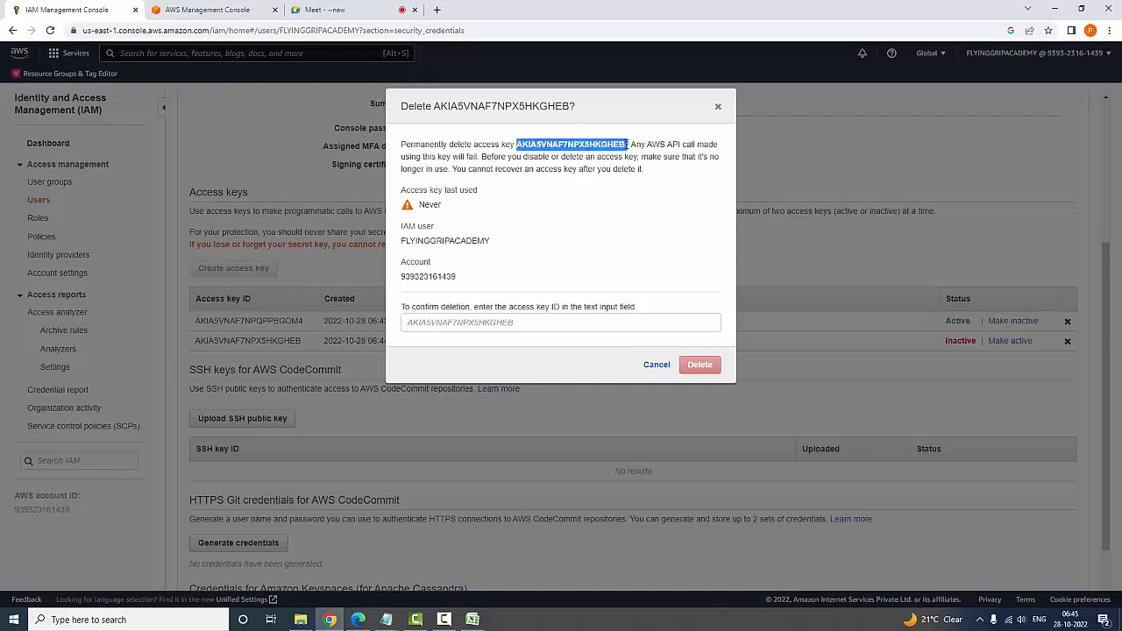
right_click(613, 145)
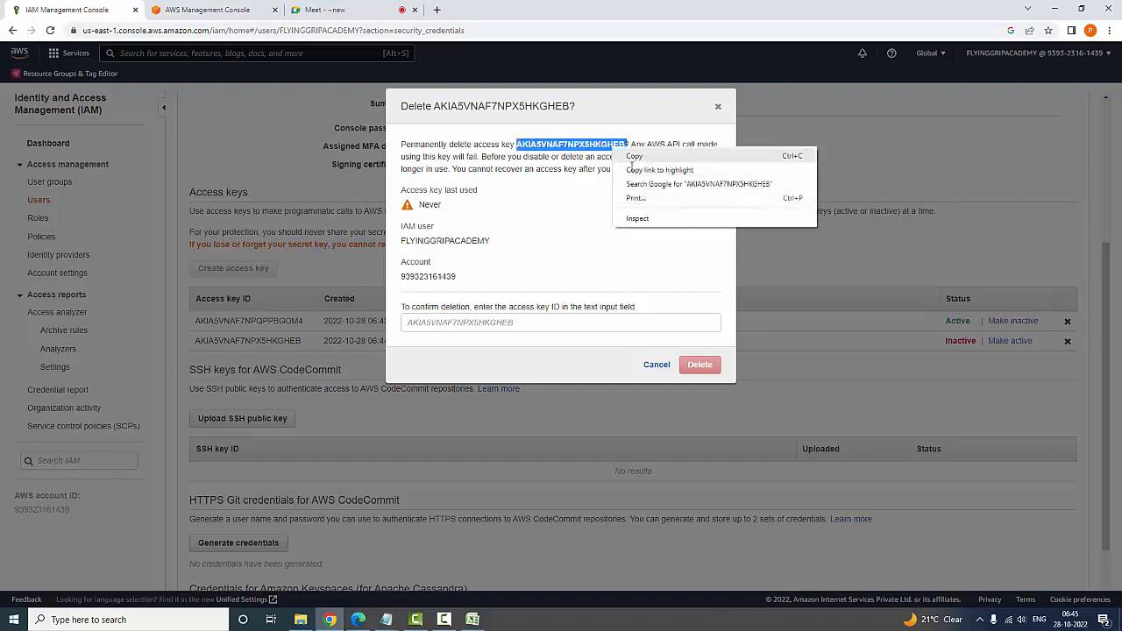
left_click(632, 155)
right_click(547, 324)
left_click(583, 411)
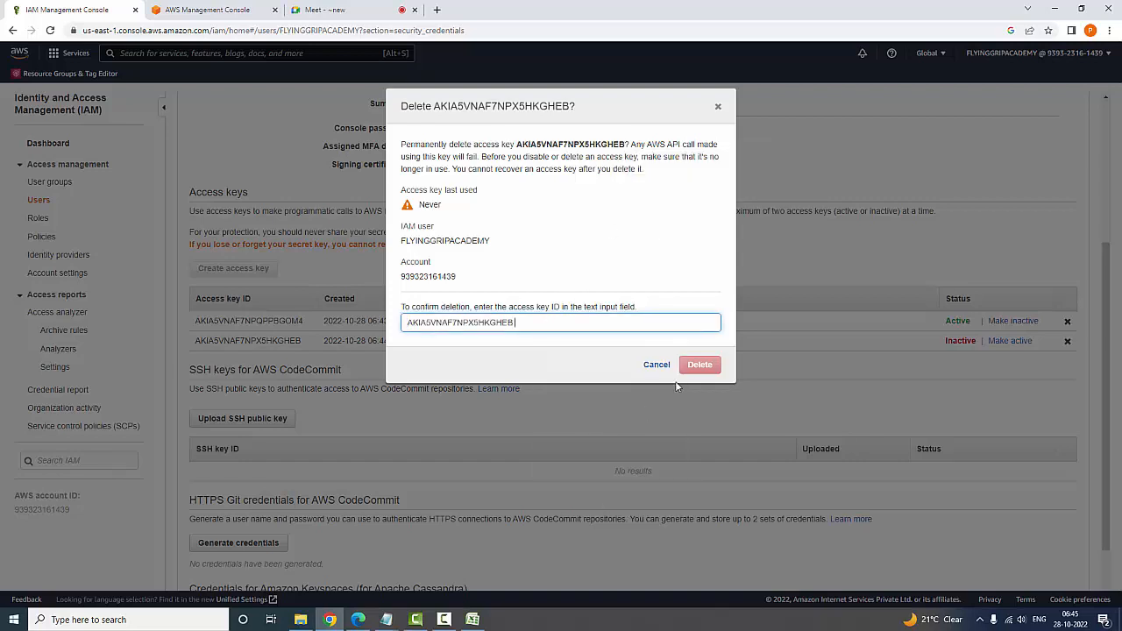
left_click(718, 107)
Permanently delete the second access key by pasting its key ID as confirmation.
left_click(1068, 341)
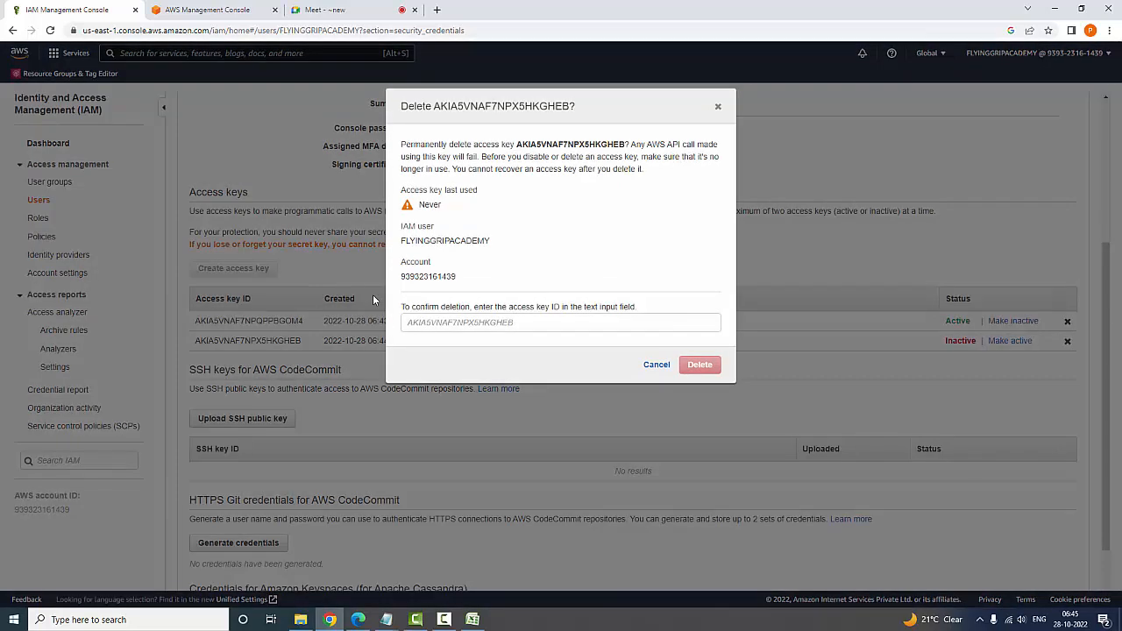
left_click(476, 327)
key("ctrl+v")
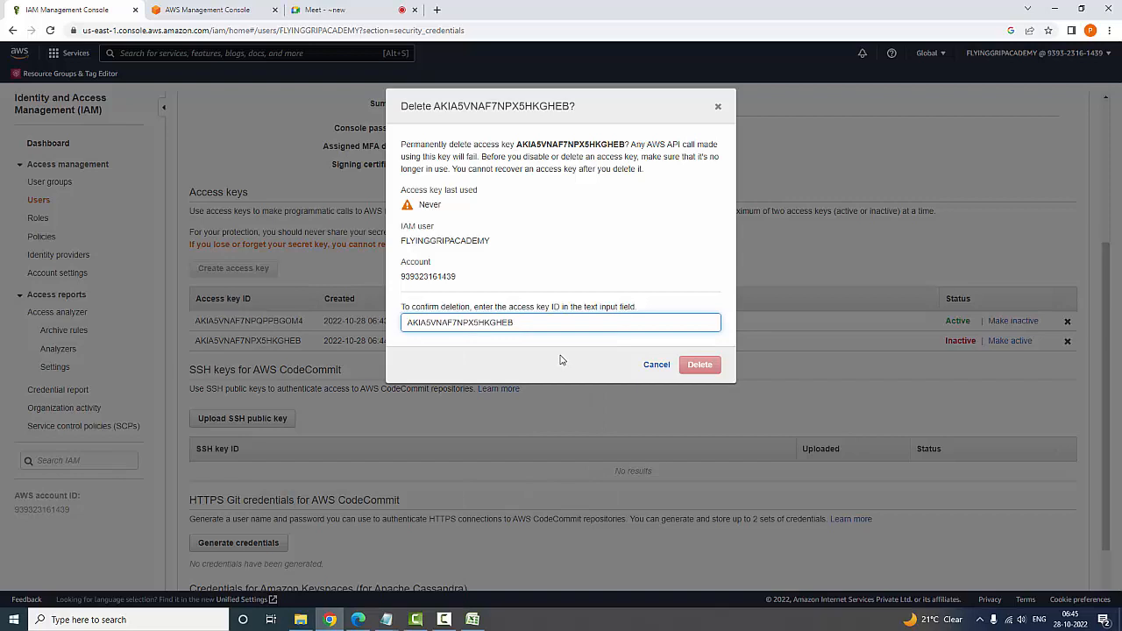
left_click(701, 365)
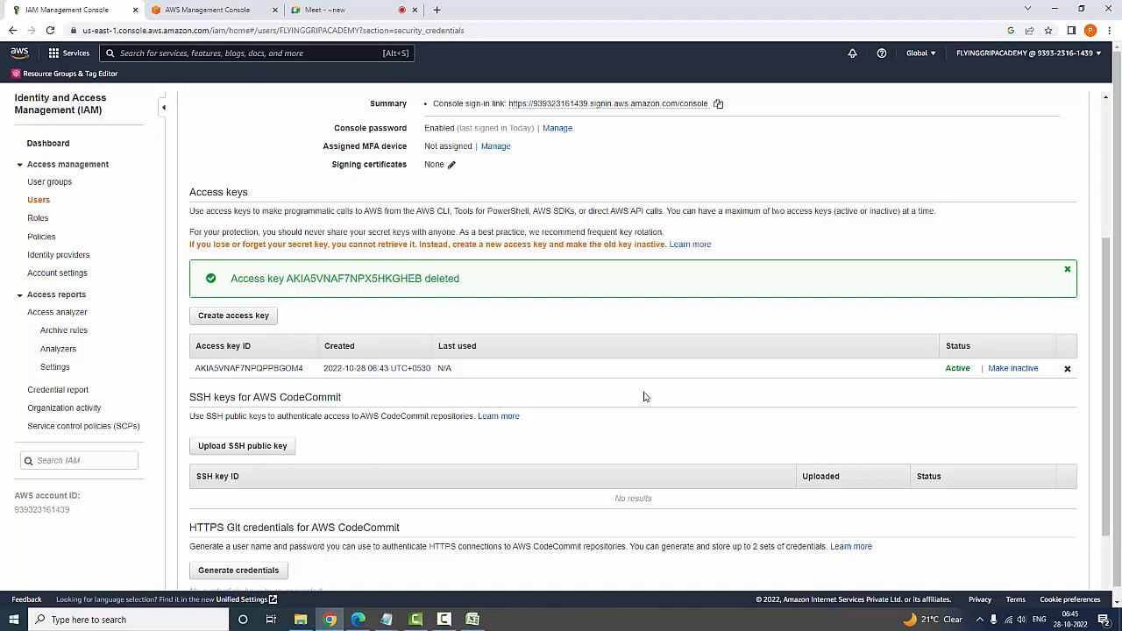
left_click(1028, 369)
Deactivate the remaining 06:43 access key, then delete it by confirming its pasted key ID.
left_click(707, 313)
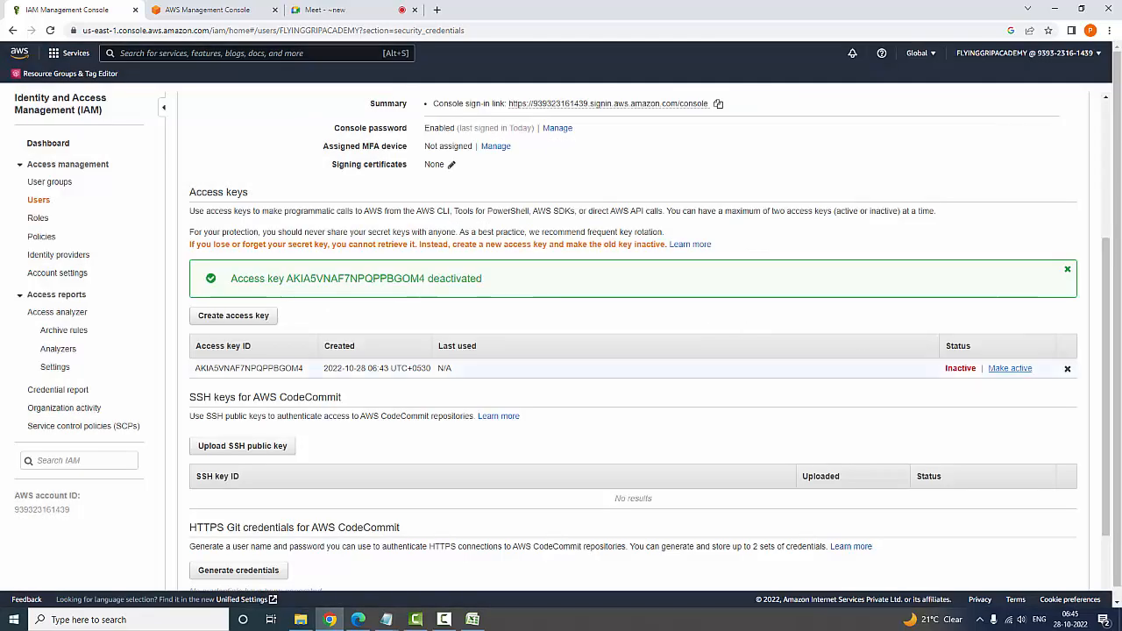
left_click(1067, 369)
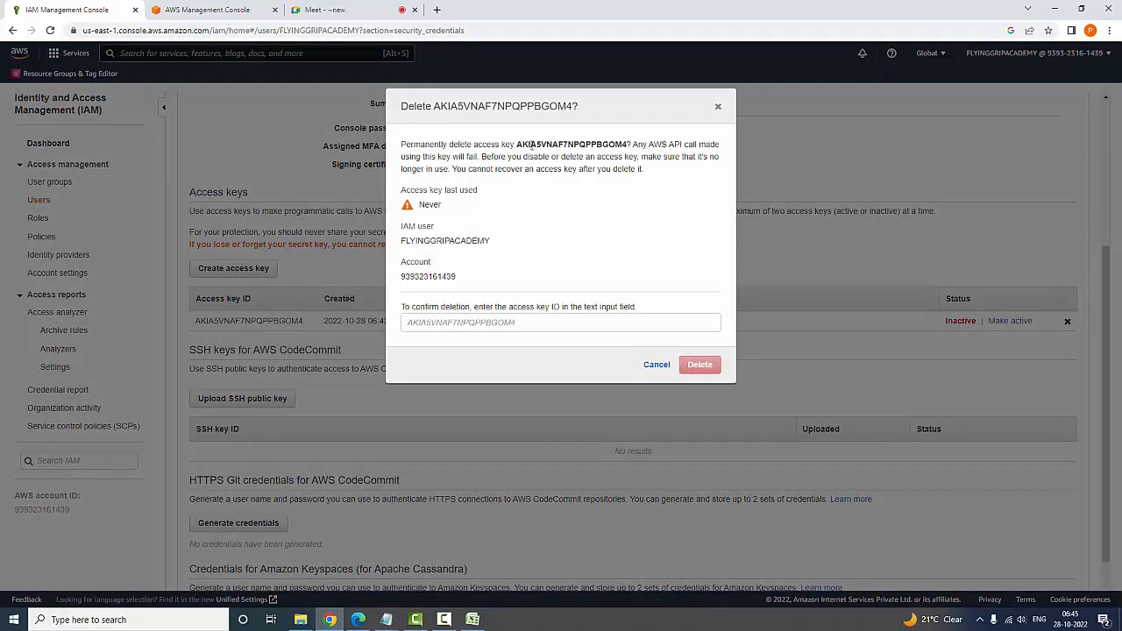
left_click_drag(518, 144, 639, 156)
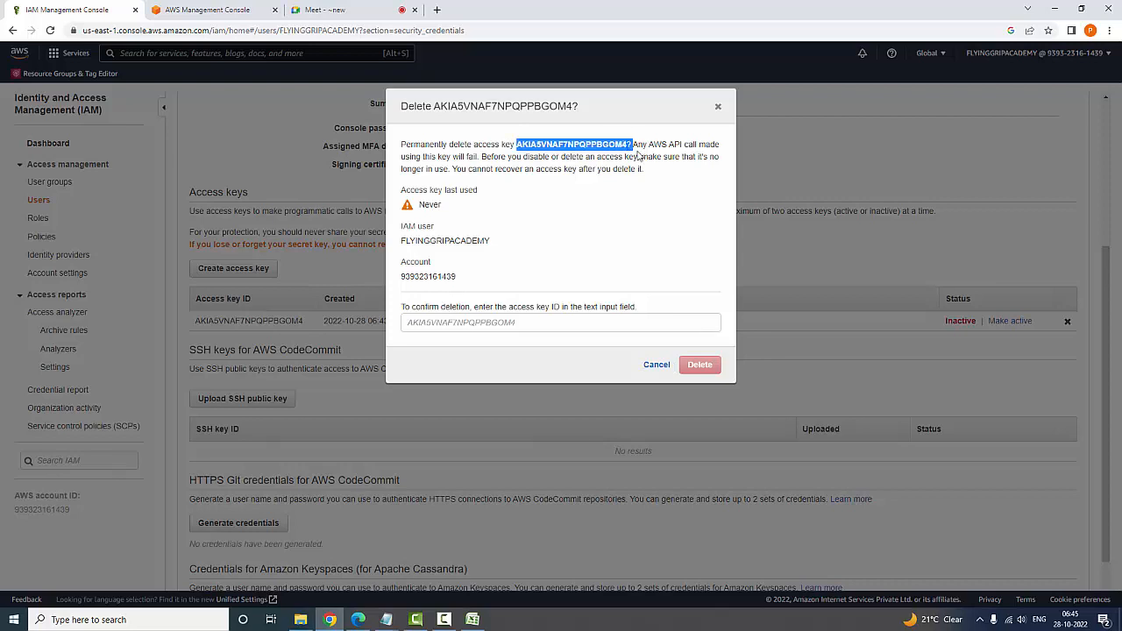
right_click(625, 147)
left_click(639, 158)
right_click(588, 325)
left_click(632, 418)
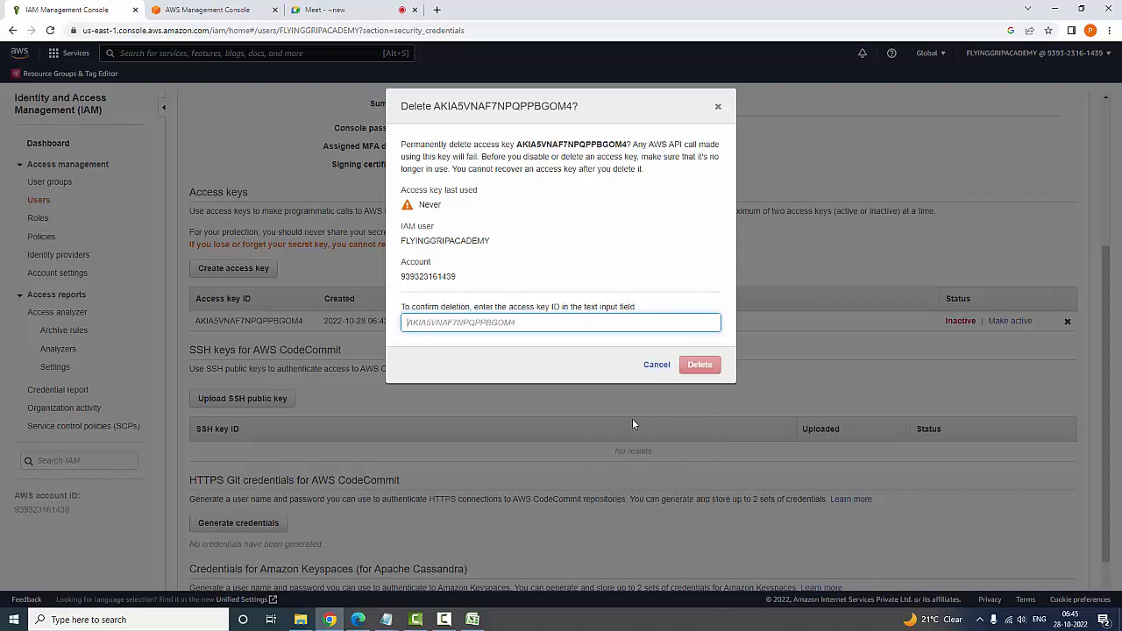
key("BackSpace")
key("BackSpace")
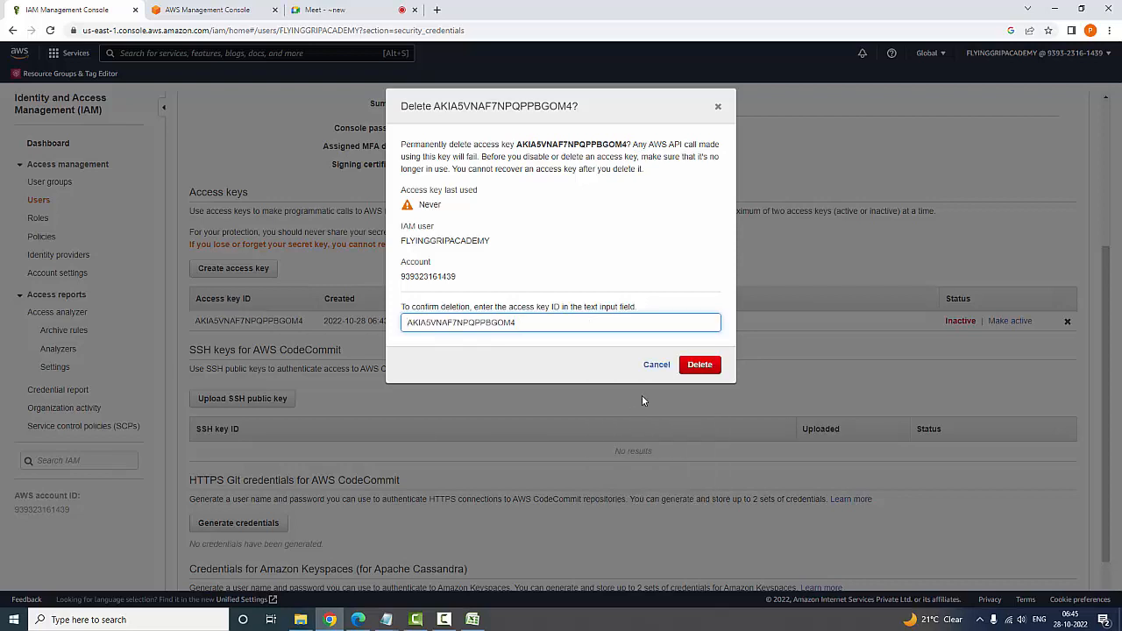
left_click(699, 364)
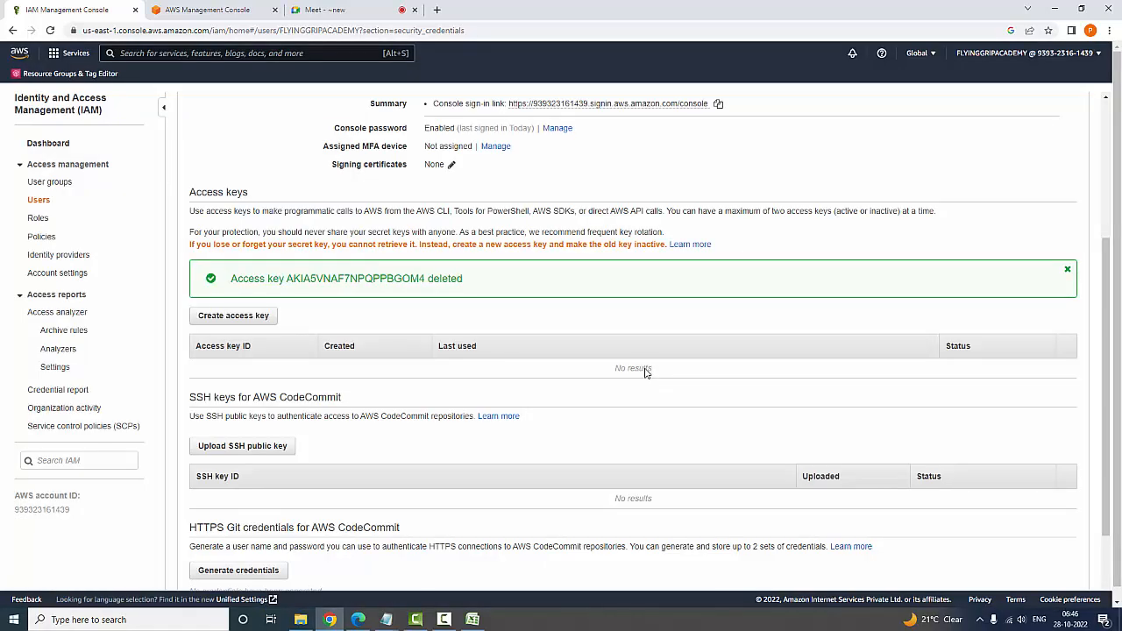
scroll(646, 370, "up", 1)
scroll(646, 368, "up", 2)
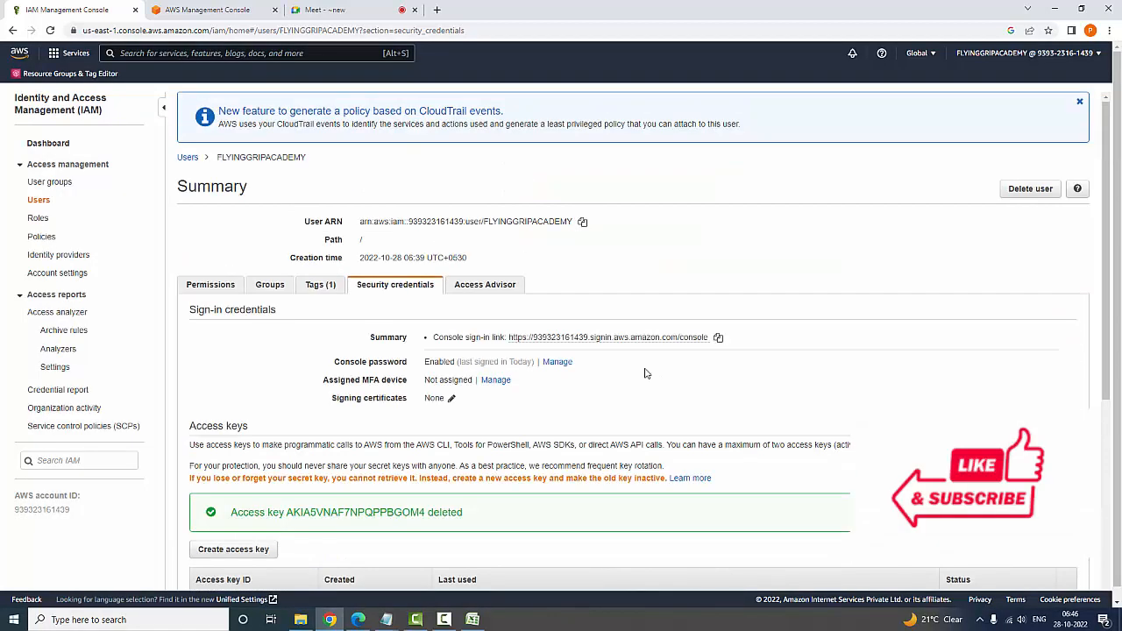